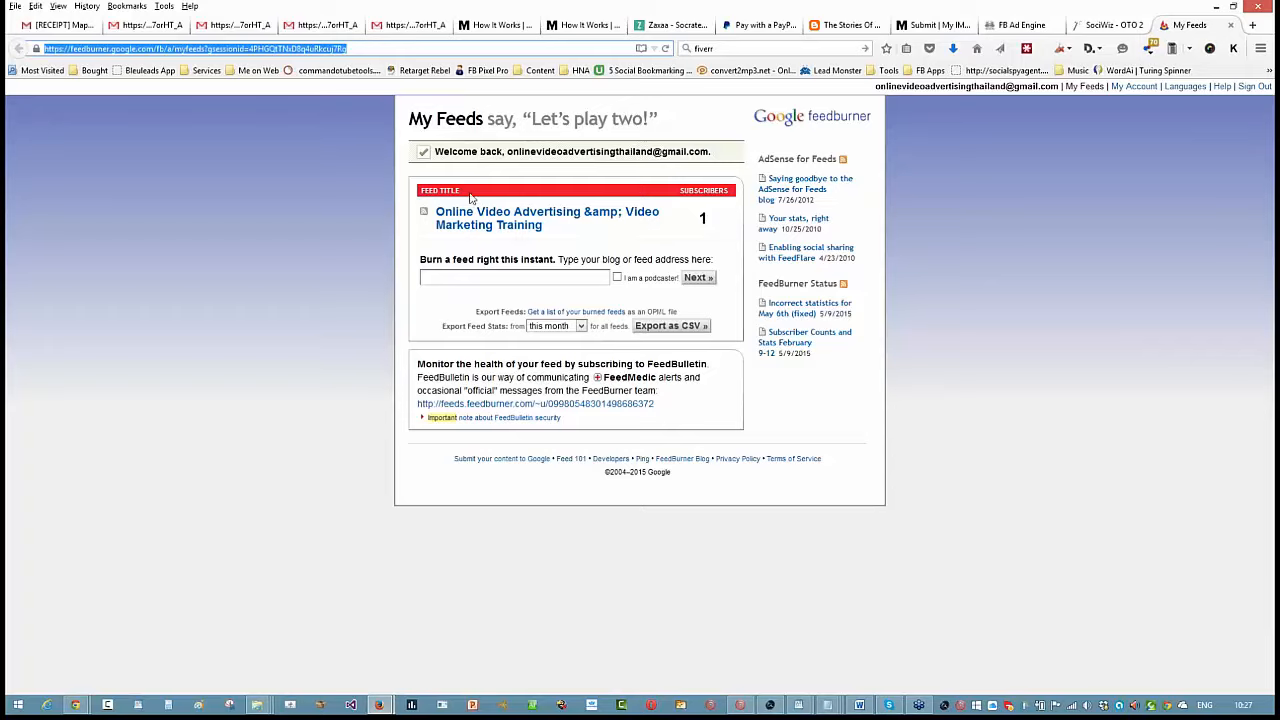
left_click(510, 277)
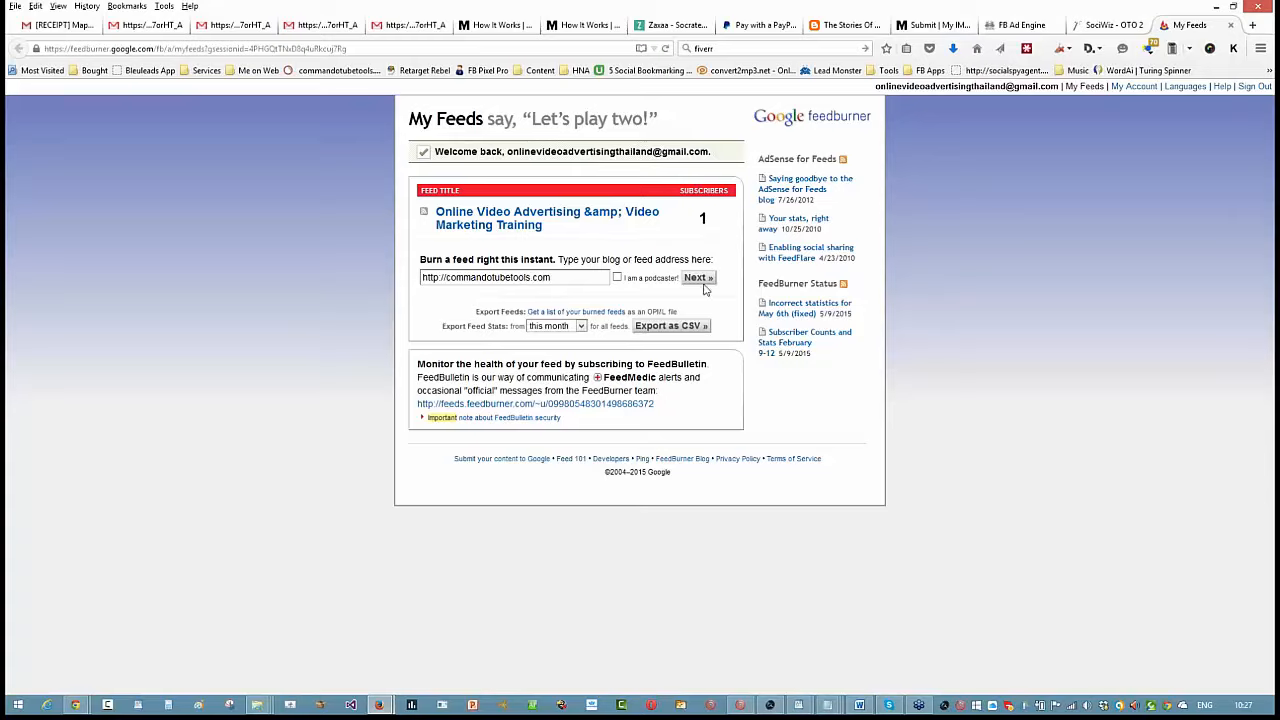
left_click(698, 278)
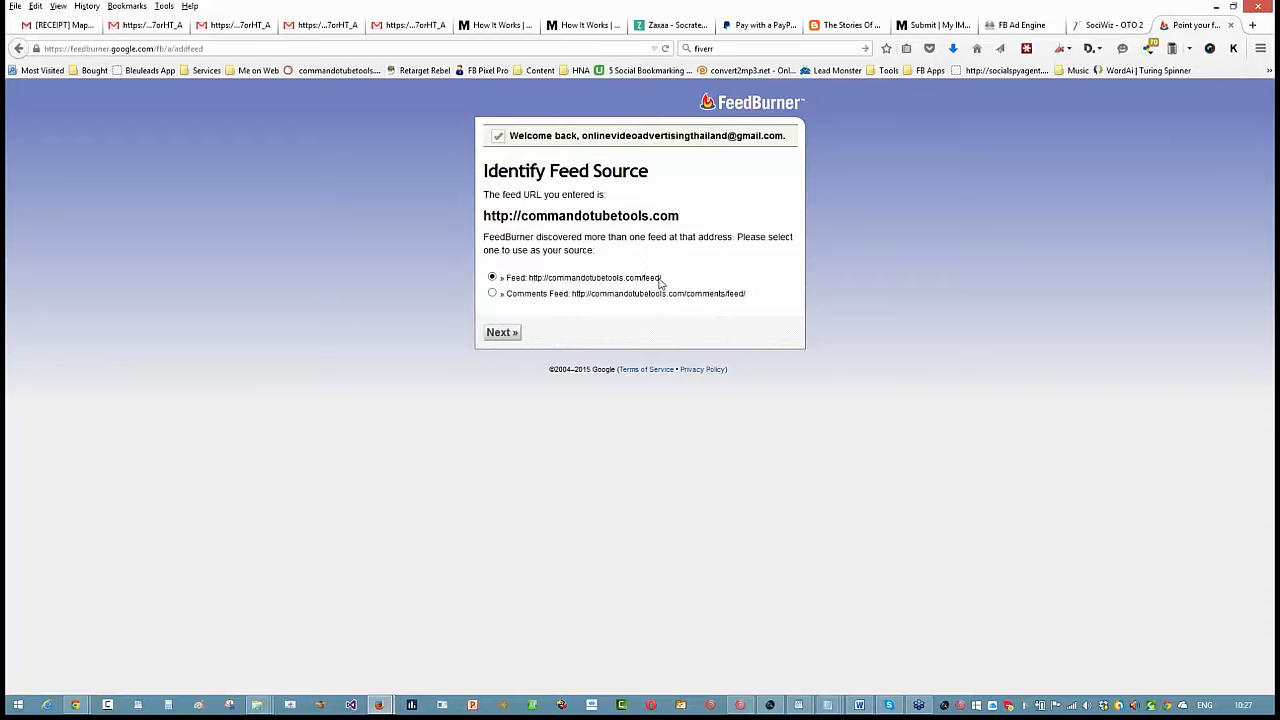
left_click(510, 334)
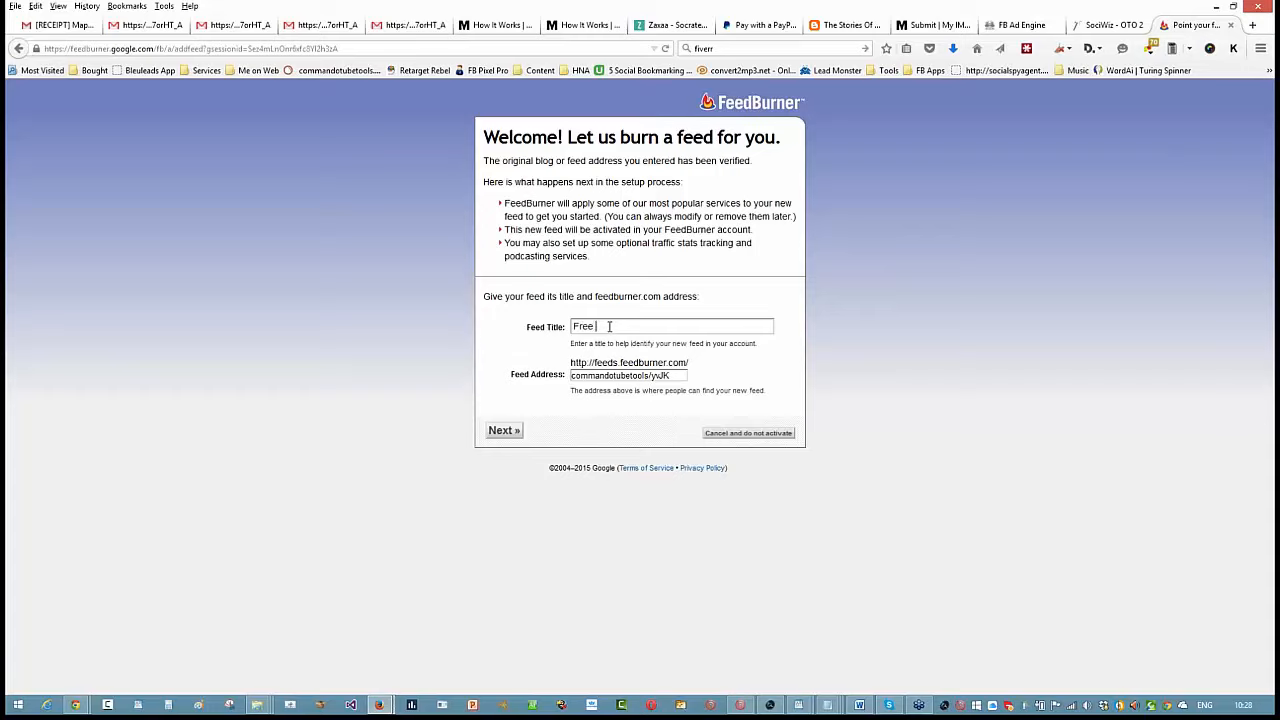
- Enter "Free YouTube SEO Tools" as the new feed's title
type("SEO Tools")
left_click(598, 326)
type("YouTube")
- Set the feed address to FreeYouTubeSEOTools, reusing the title without spaces, and activate the feed
left_click_drag(672, 376, 521, 376)
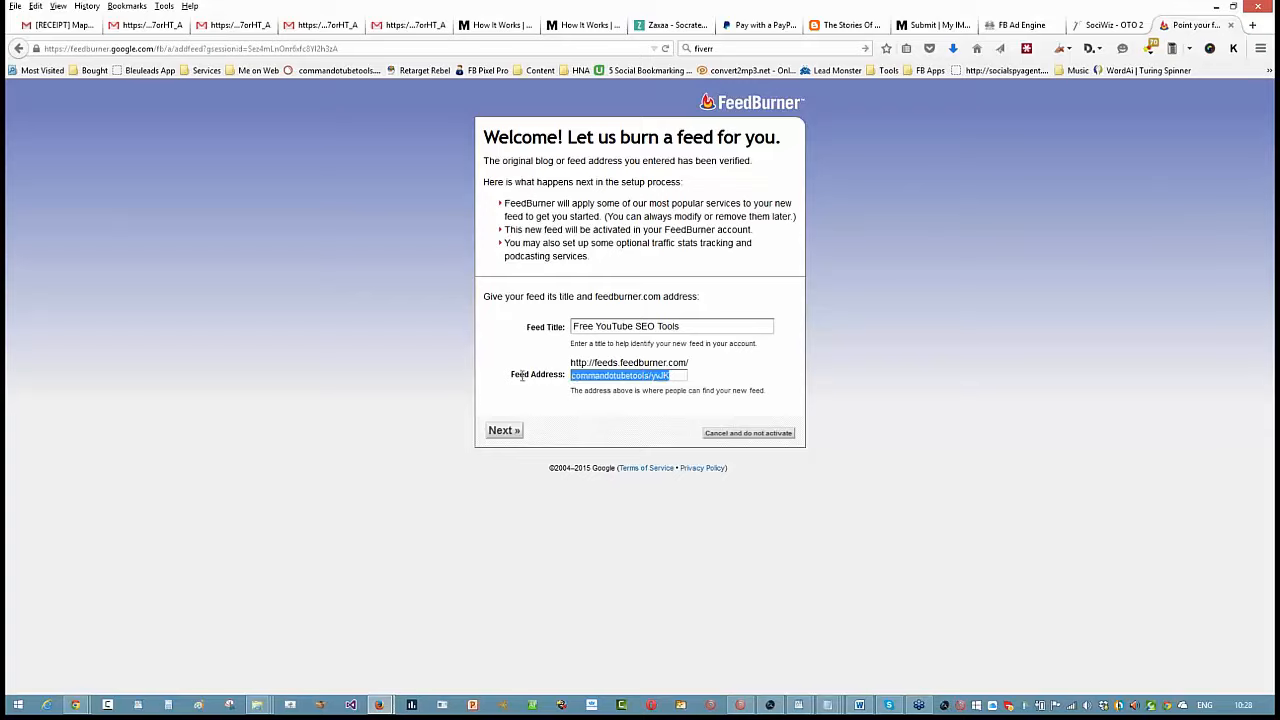
left_click_drag(682, 326, 529, 320)
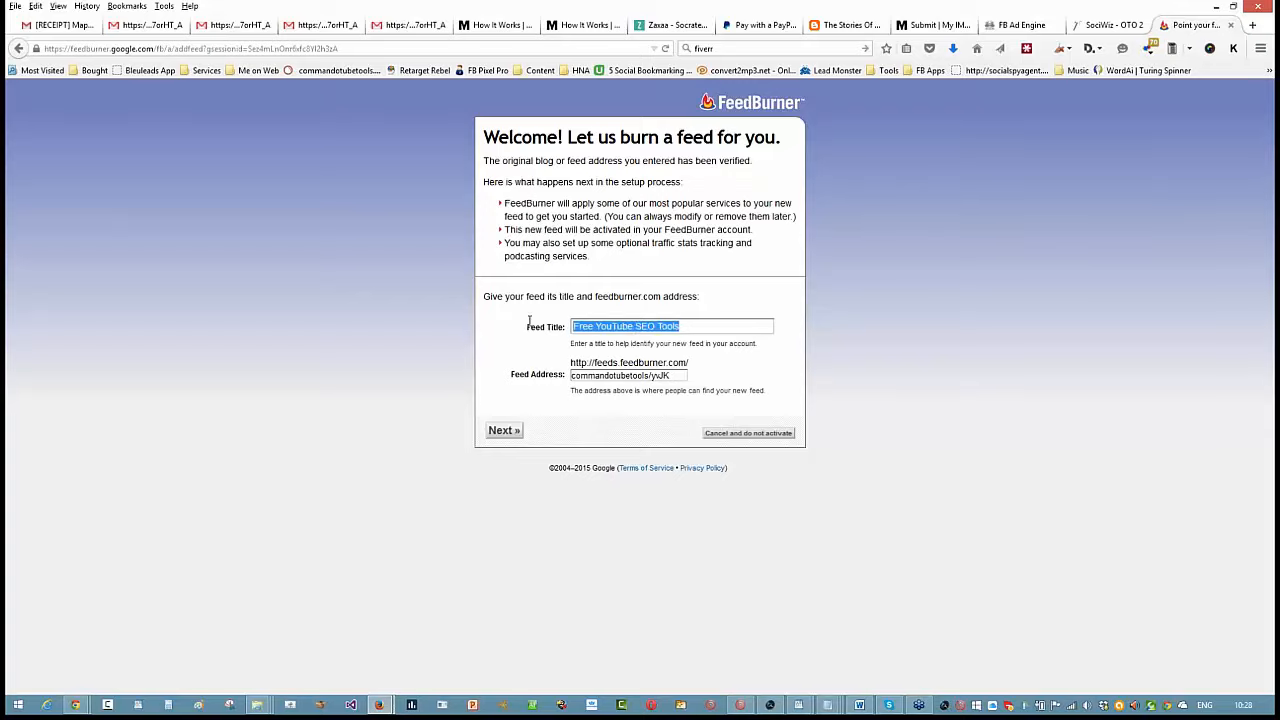
right_click(609, 326)
left_click(675, 371)
left_click_drag(678, 379, 561, 369)
key("ctrl+v")
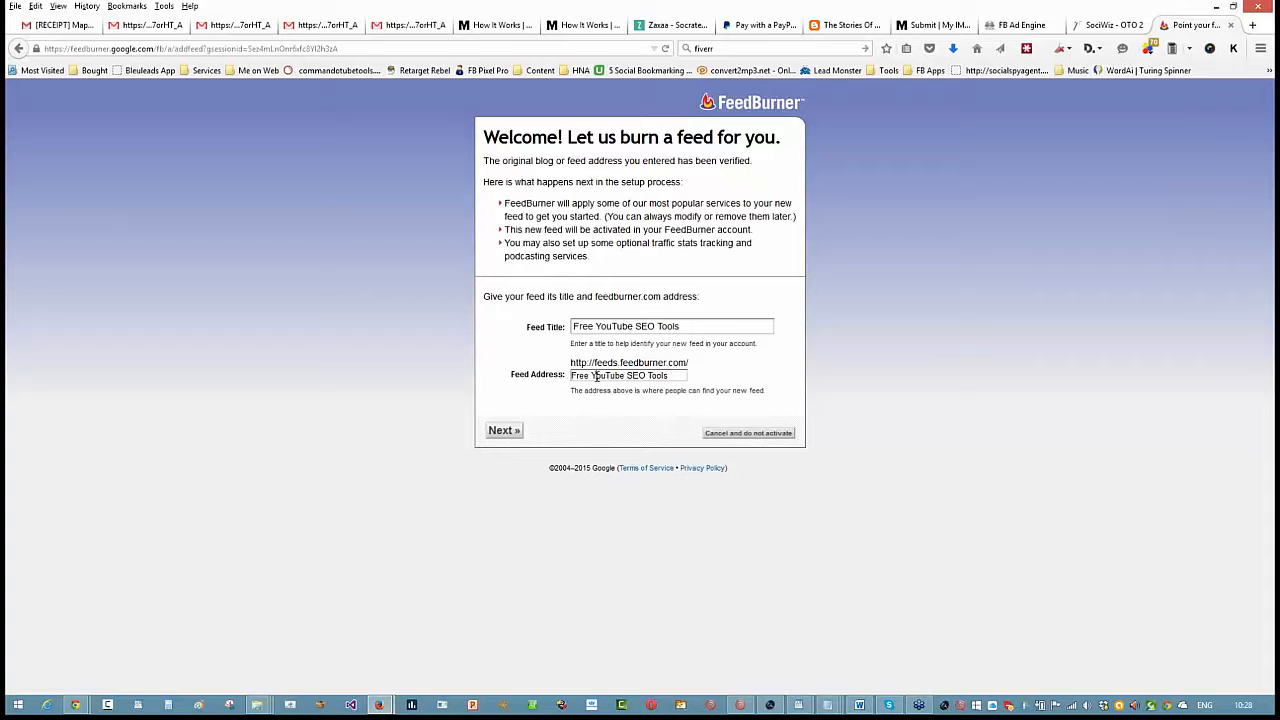
key("BackSpace")
left_click(627, 375)
key("BackSpace")
left_click(505, 430)
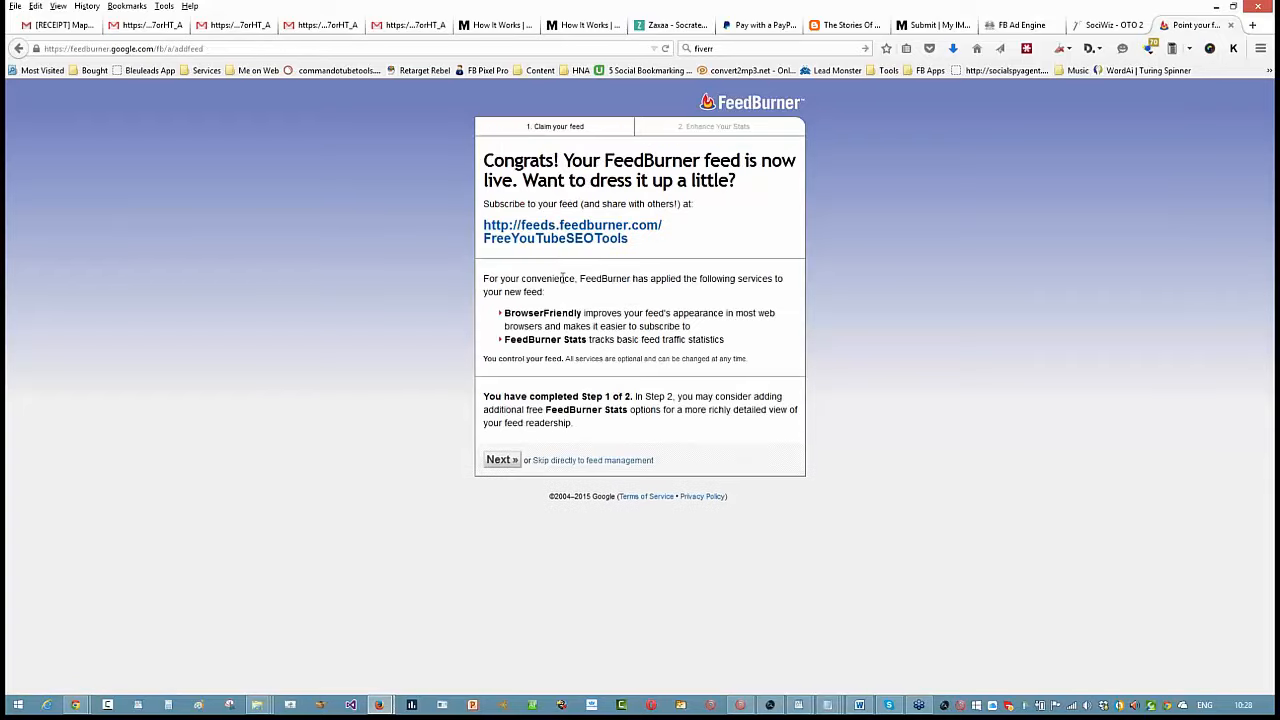
- Open the new feed's public page in a separate tab, examine its list of posts, and return to the setup page
right_click(558, 240)
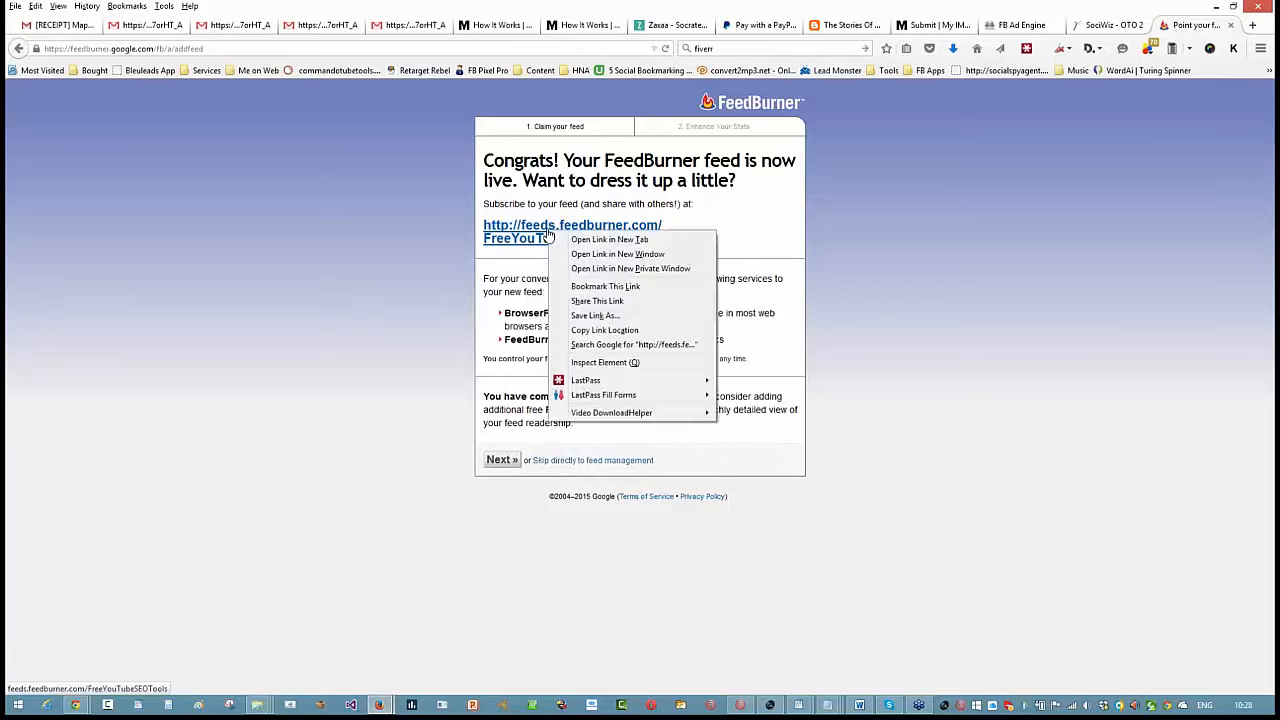
left_click(558, 241)
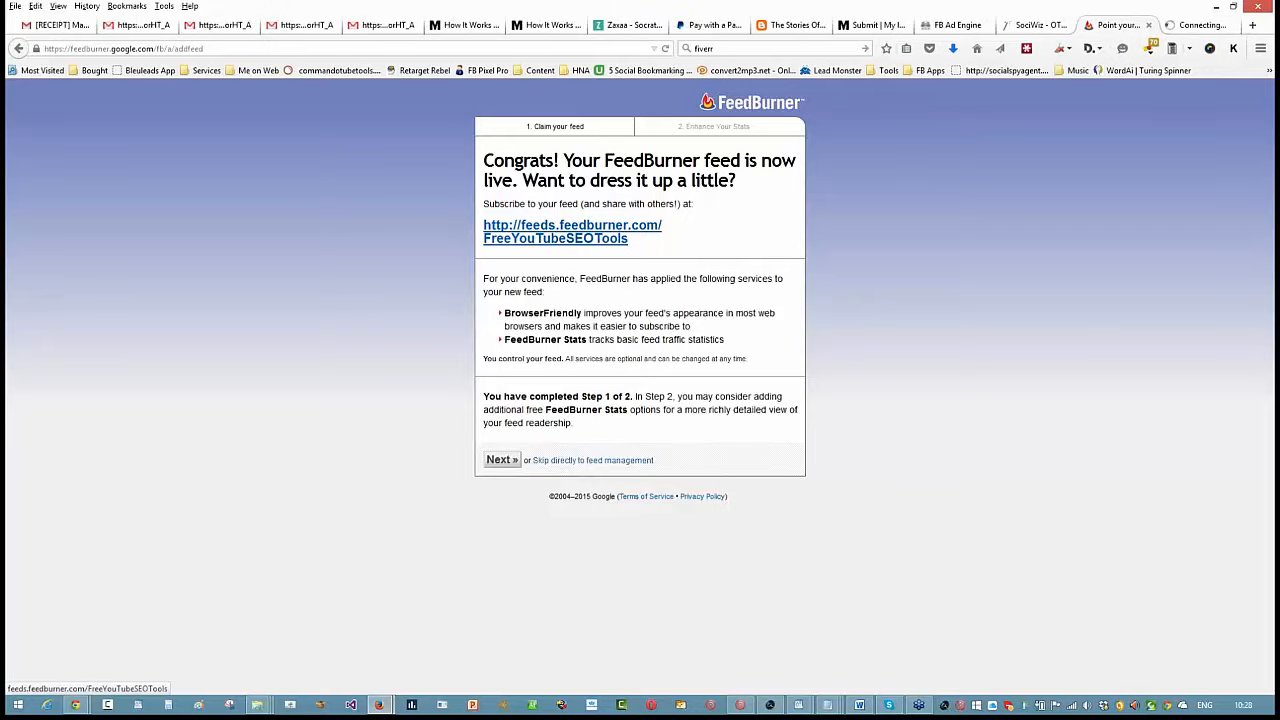
left_click(1205, 24)
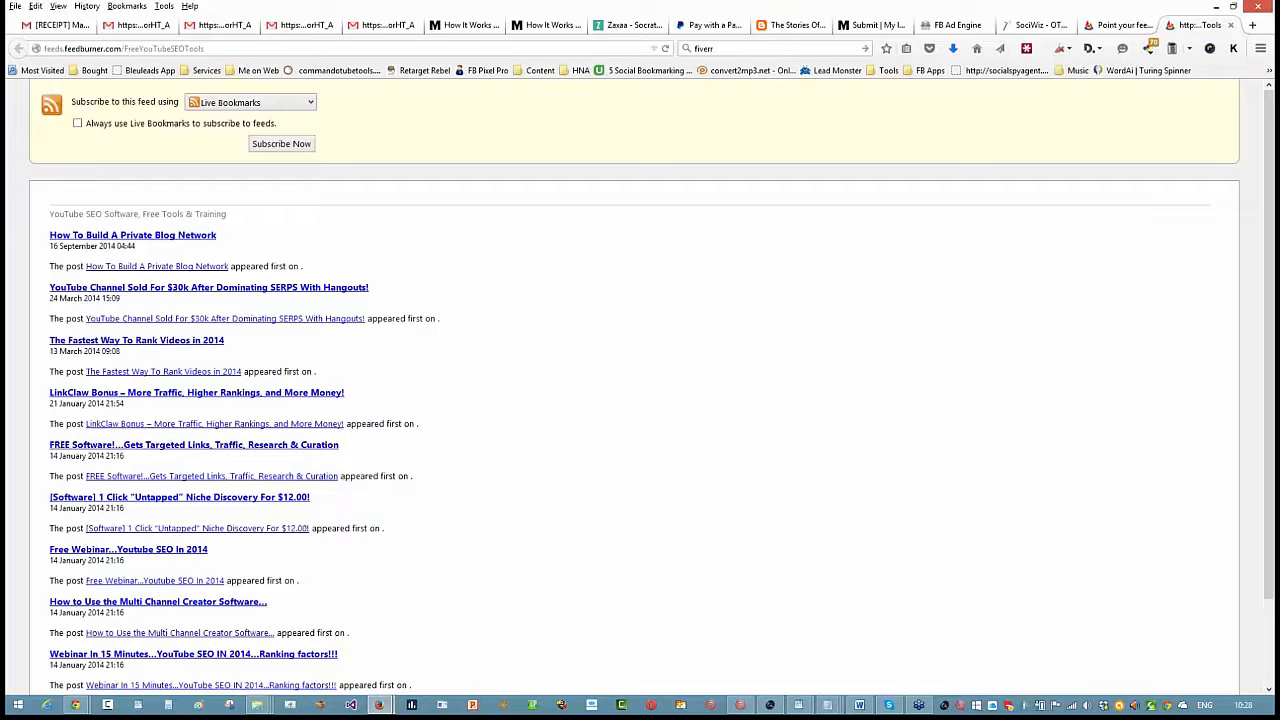
scroll(200, 265, "down", 2)
scroll(200, 265, "up", 2)
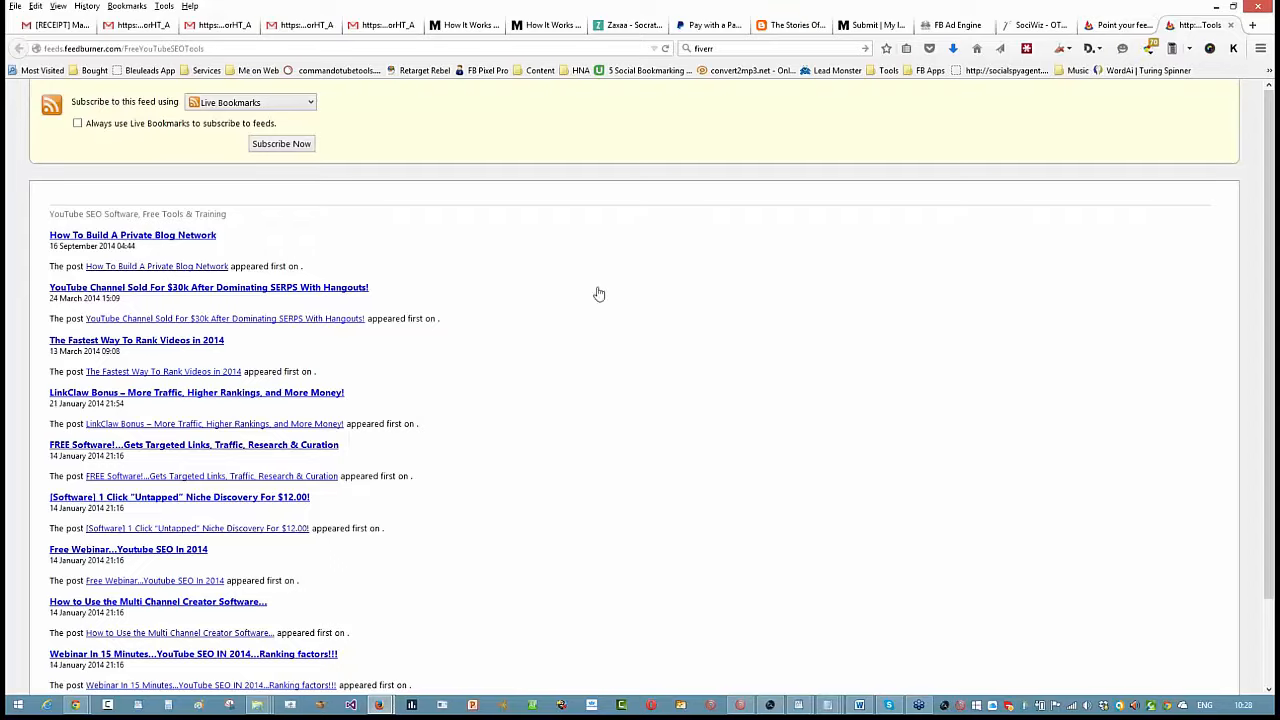
scroll(255, 488, "down", 1)
scroll(255, 488, "down", 2)
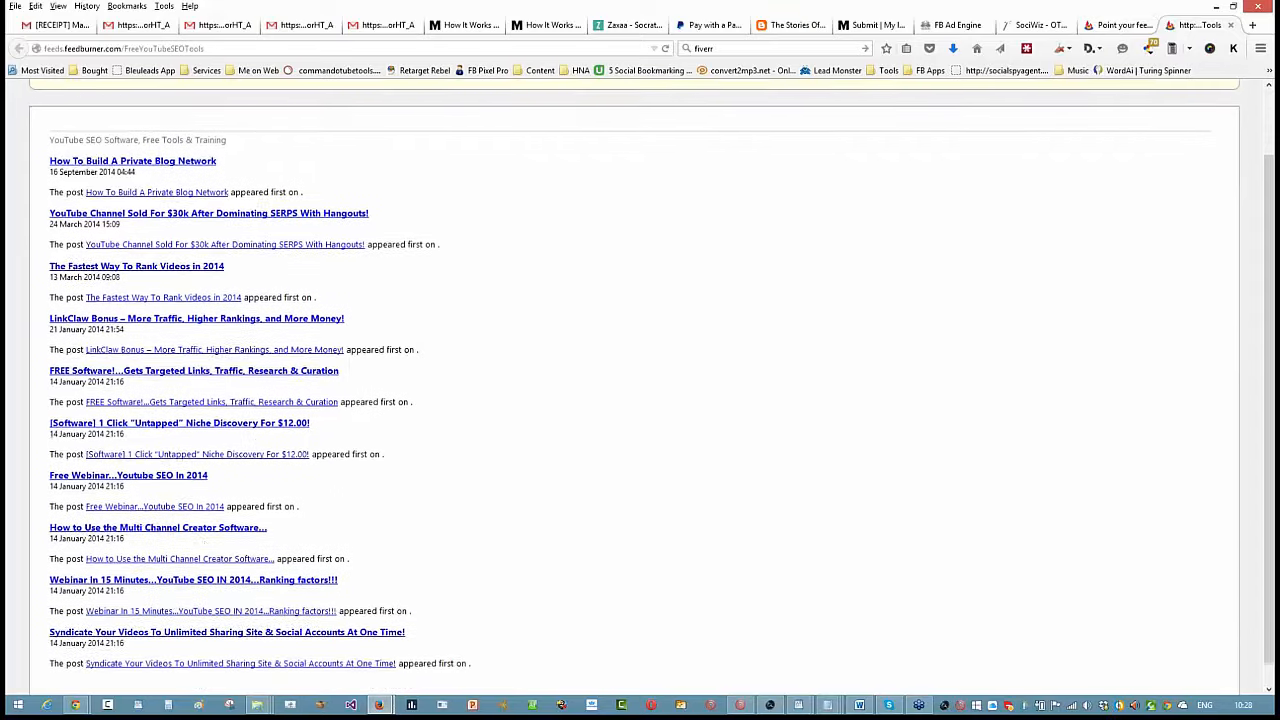
left_click(1105, 31)
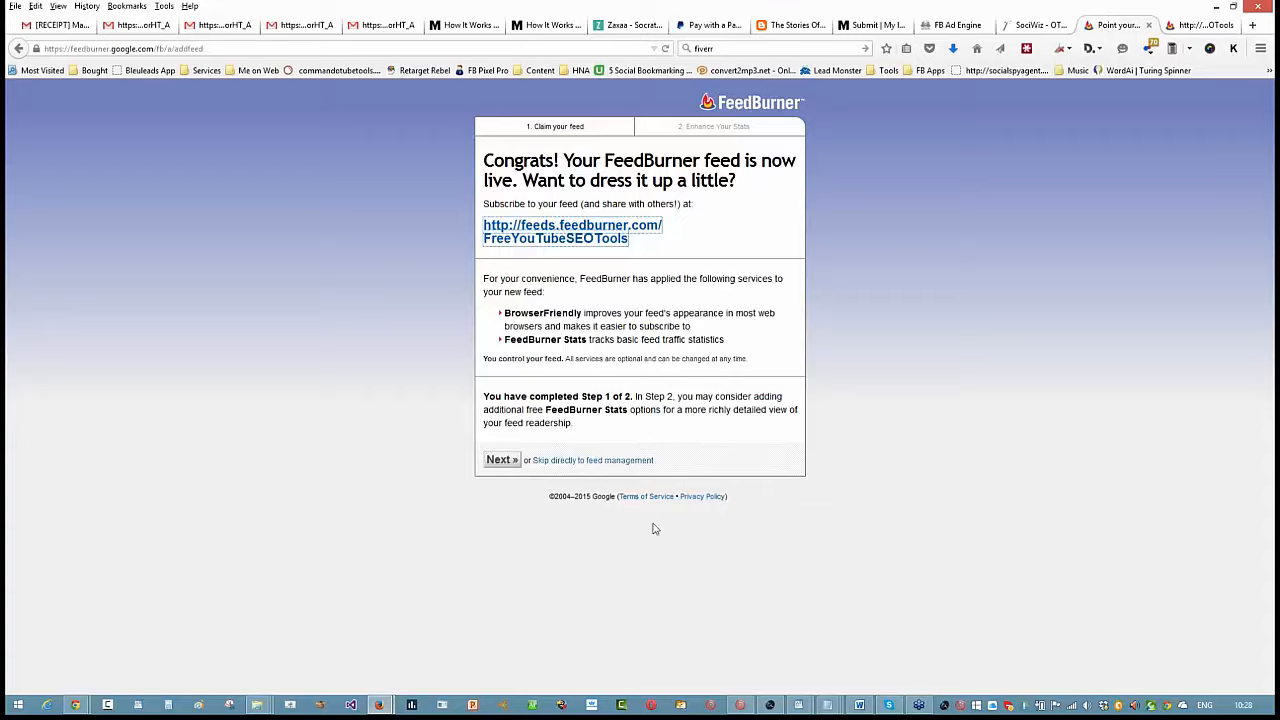
- Continue to the feed traffic statistics and enable clickthroughs, item enclosure downloads, and the additional item view and reach tracking
left_click(503, 462)
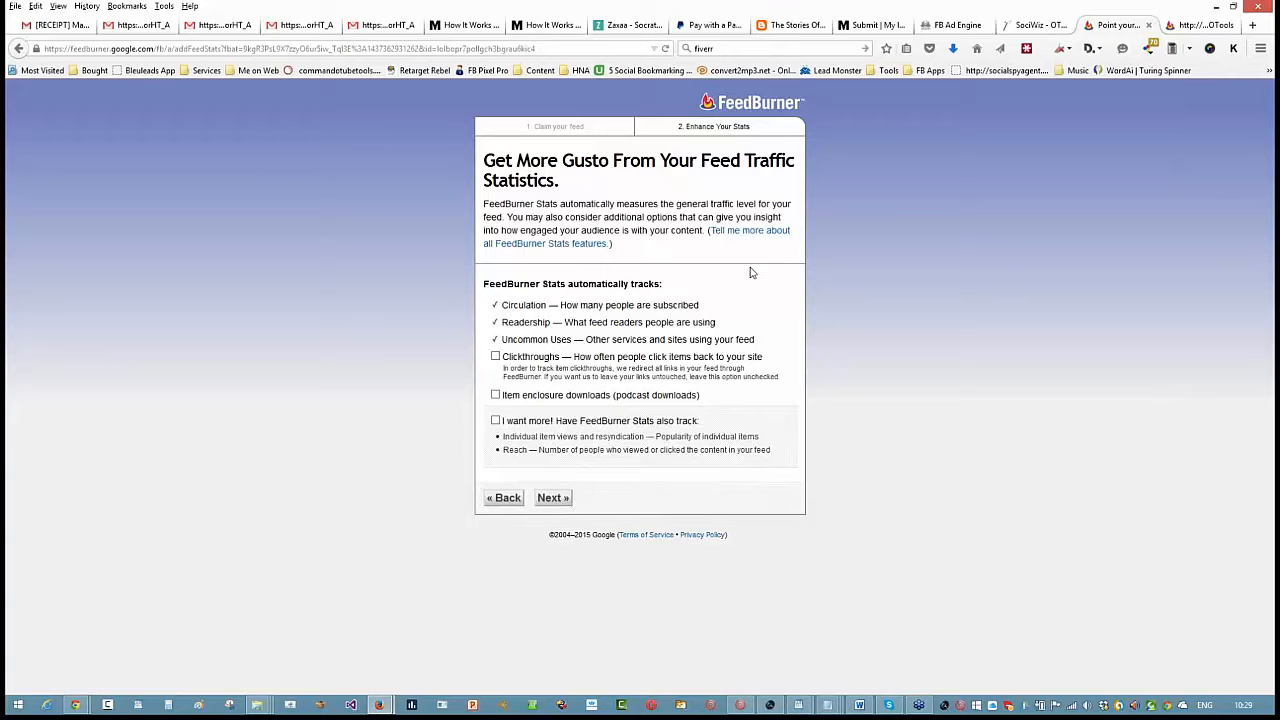
left_click(496, 357)
left_click(496, 395)
left_click(496, 421)
left_click(553, 499)
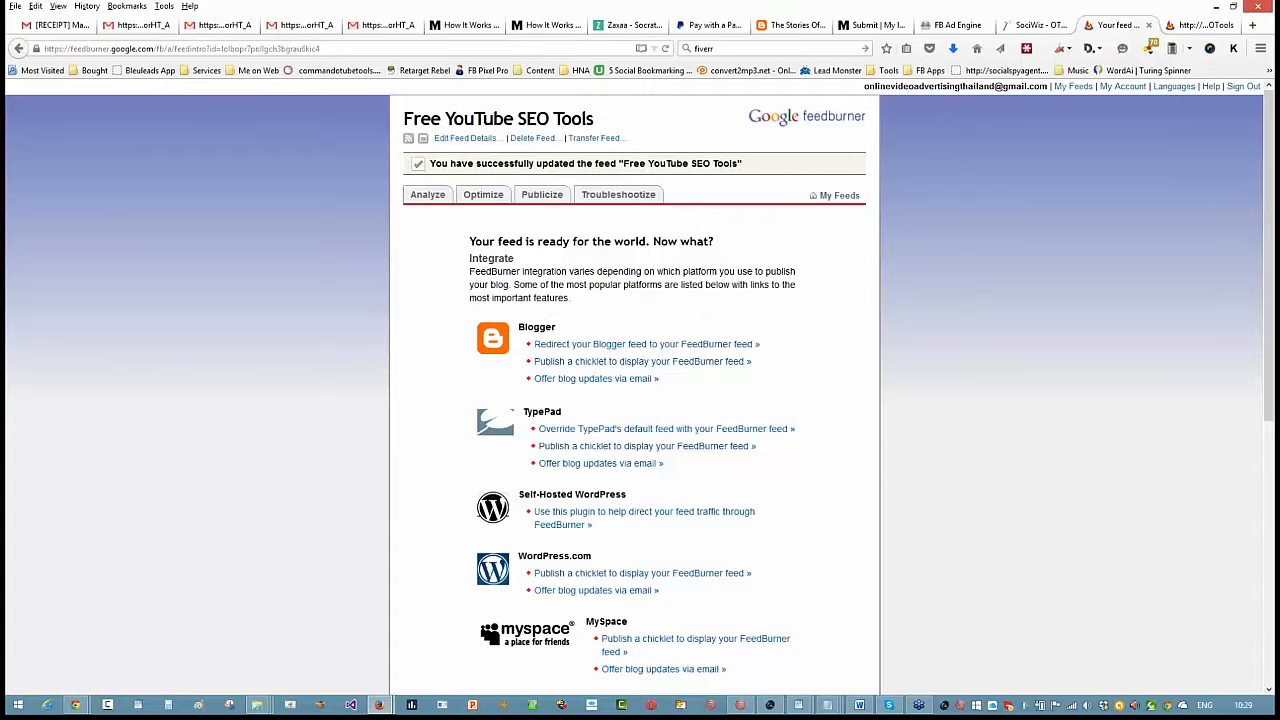
- Look over the feed's platform integration options and the available Optimize and Publicize services
scroll(988, 281, "down", 3)
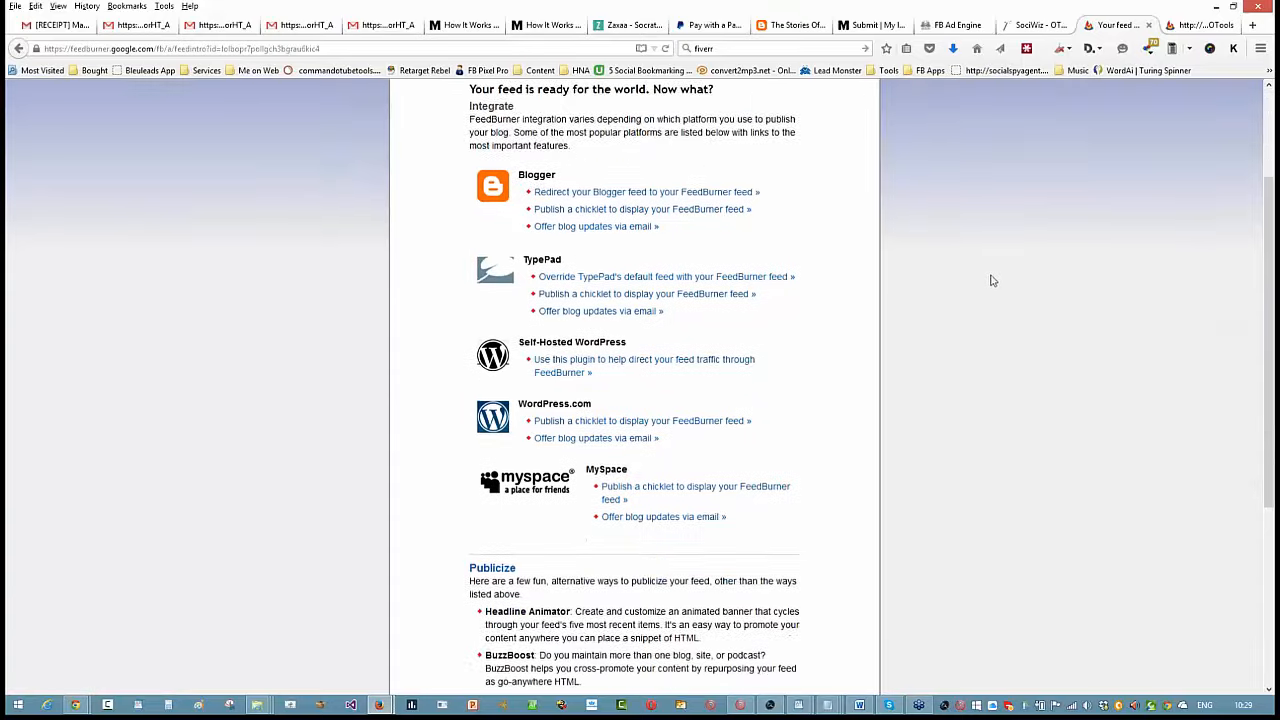
scroll(963, 229, "up", 3)
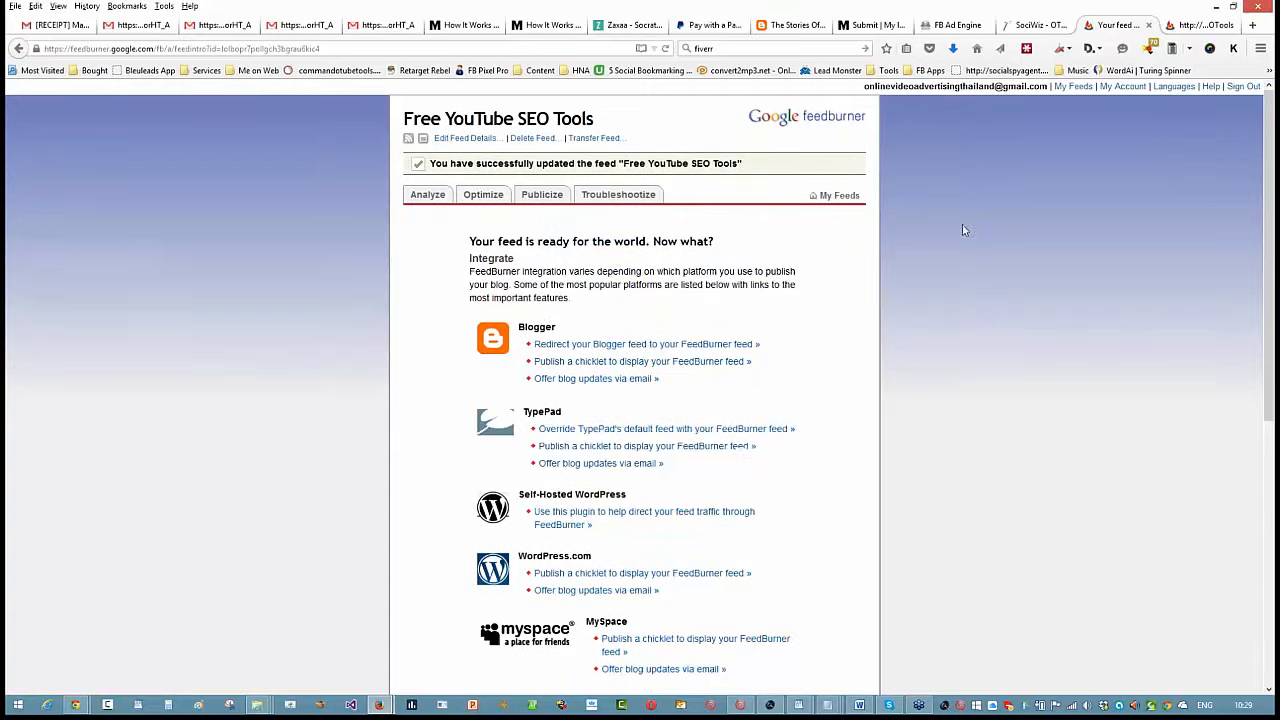
left_click(487, 197)
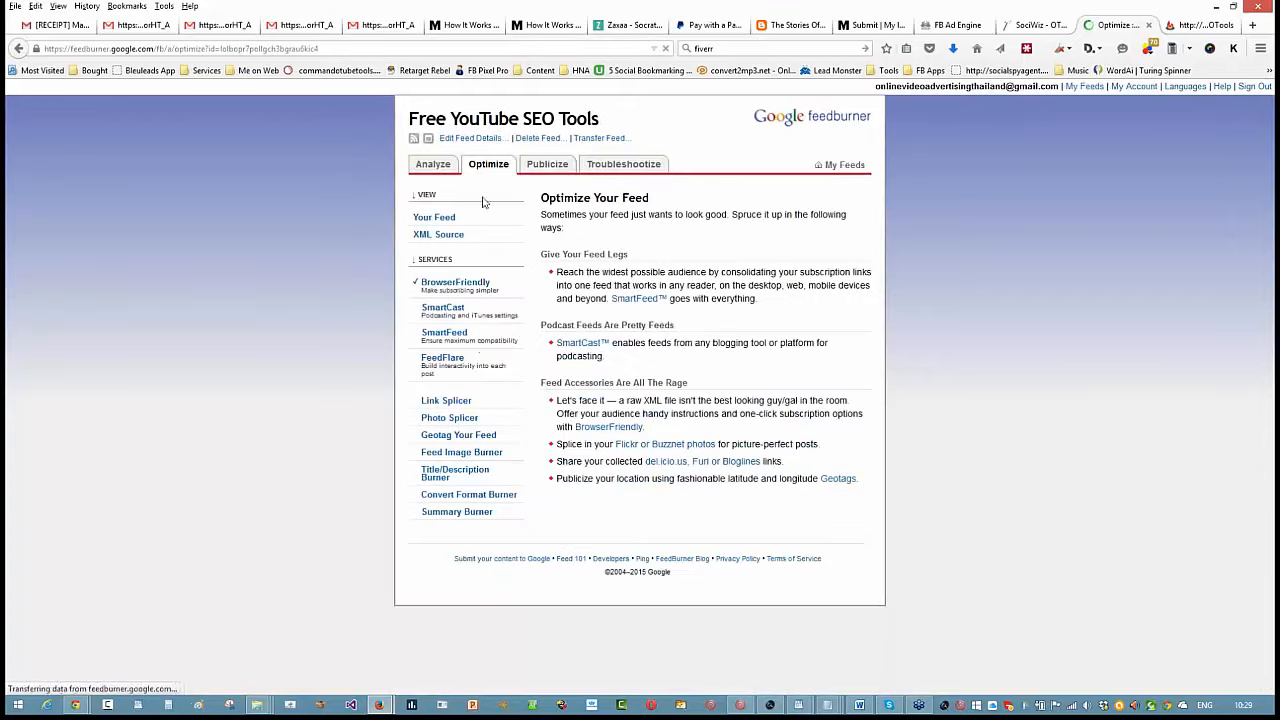
left_click(558, 170)
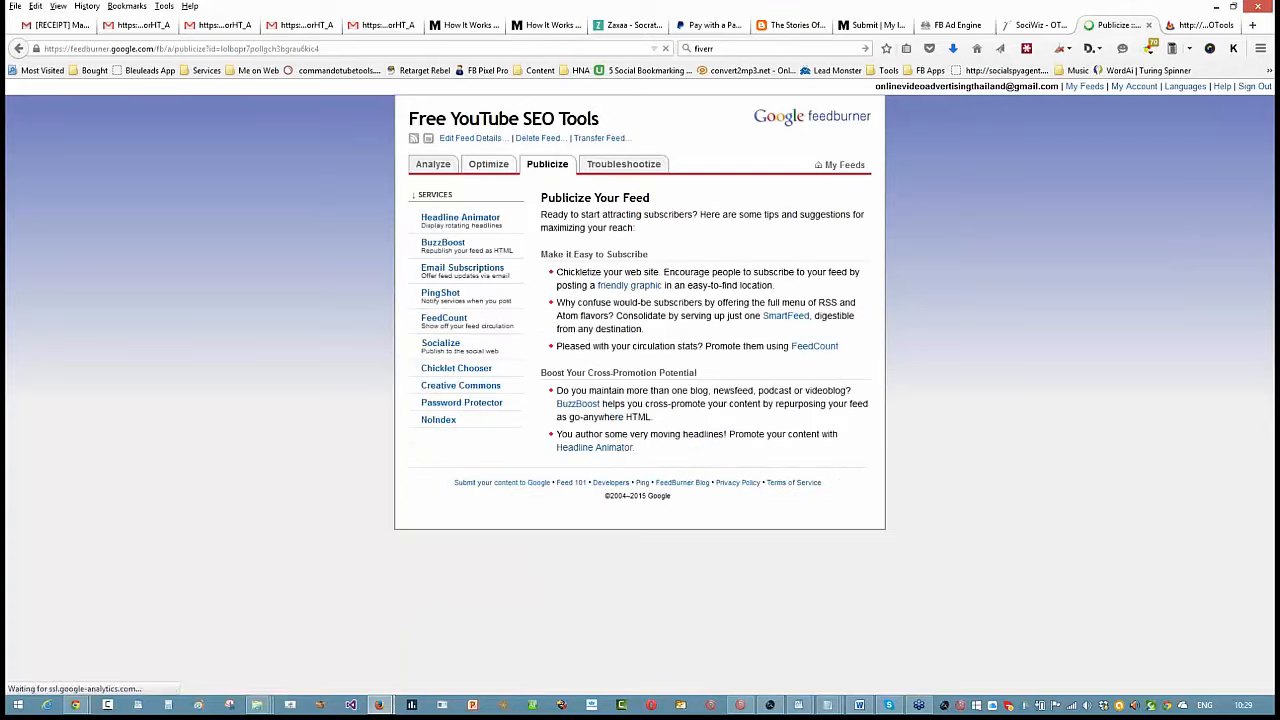
- Open the SmartFeed optimization service in a new tab and activate it for the feed
left_click(488, 170)
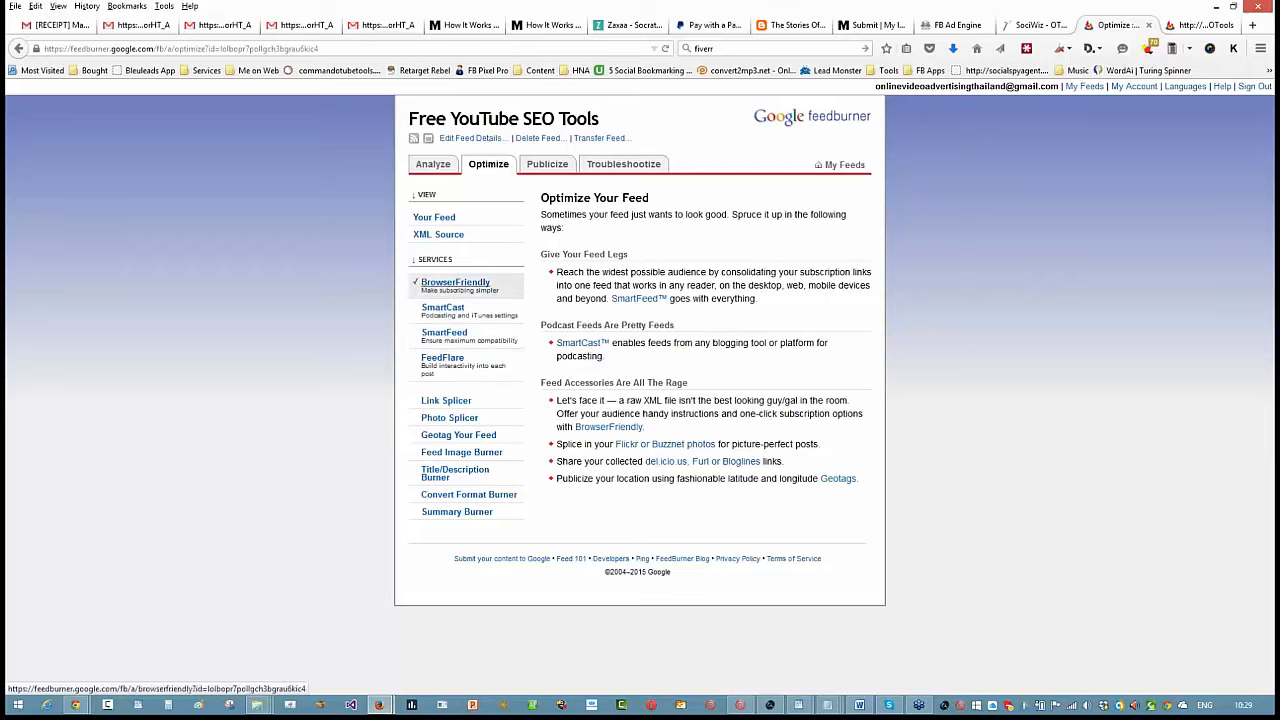
right_click(444, 340)
left_click(490, 347)
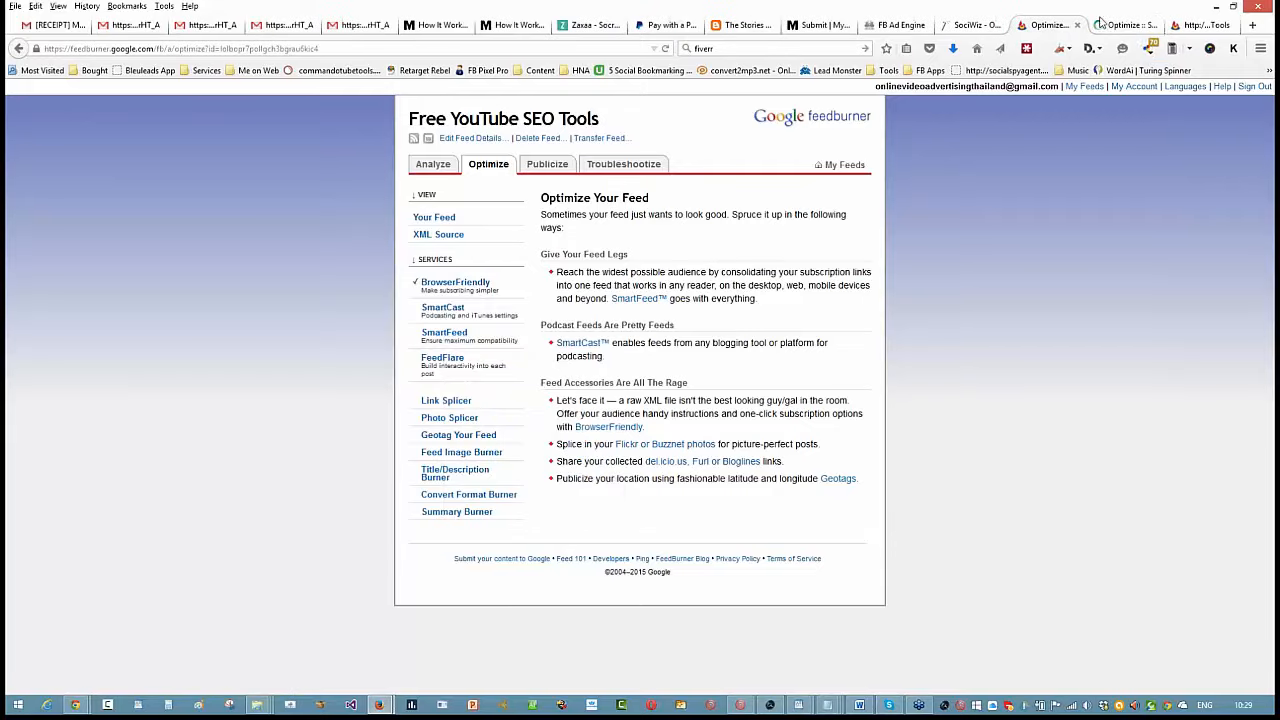
left_click(1123, 24)
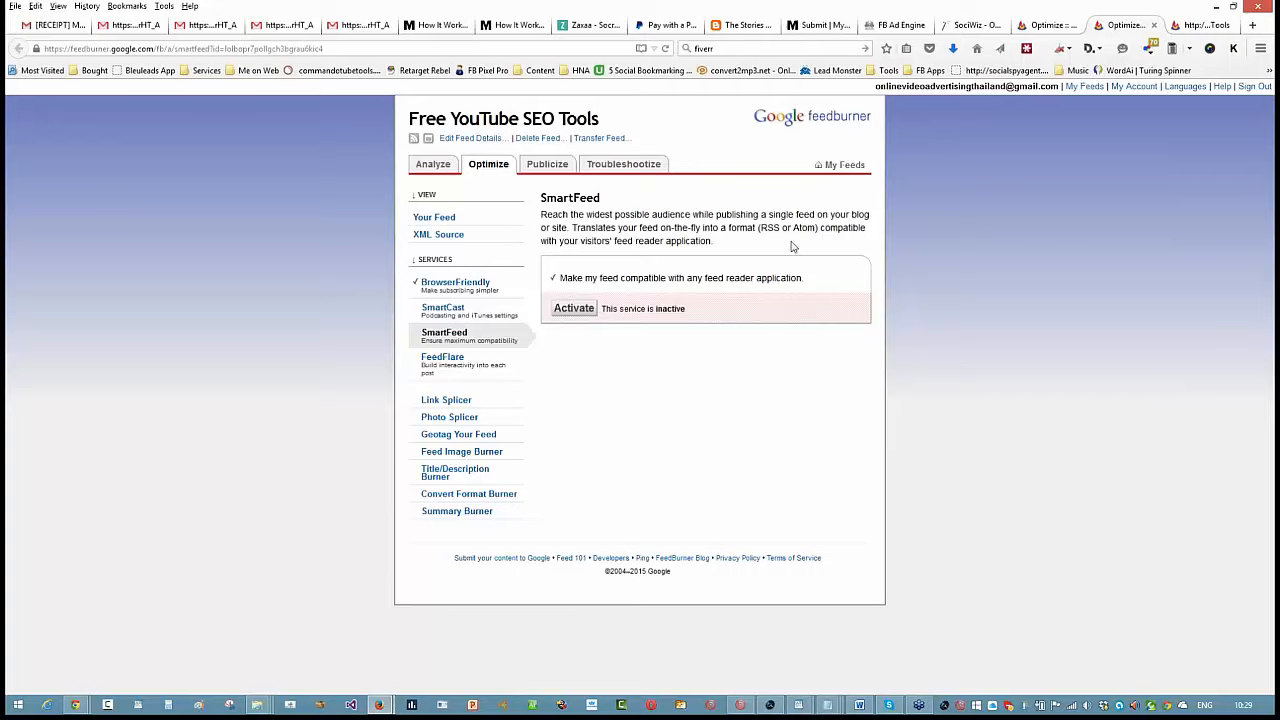
left_click(575, 308)
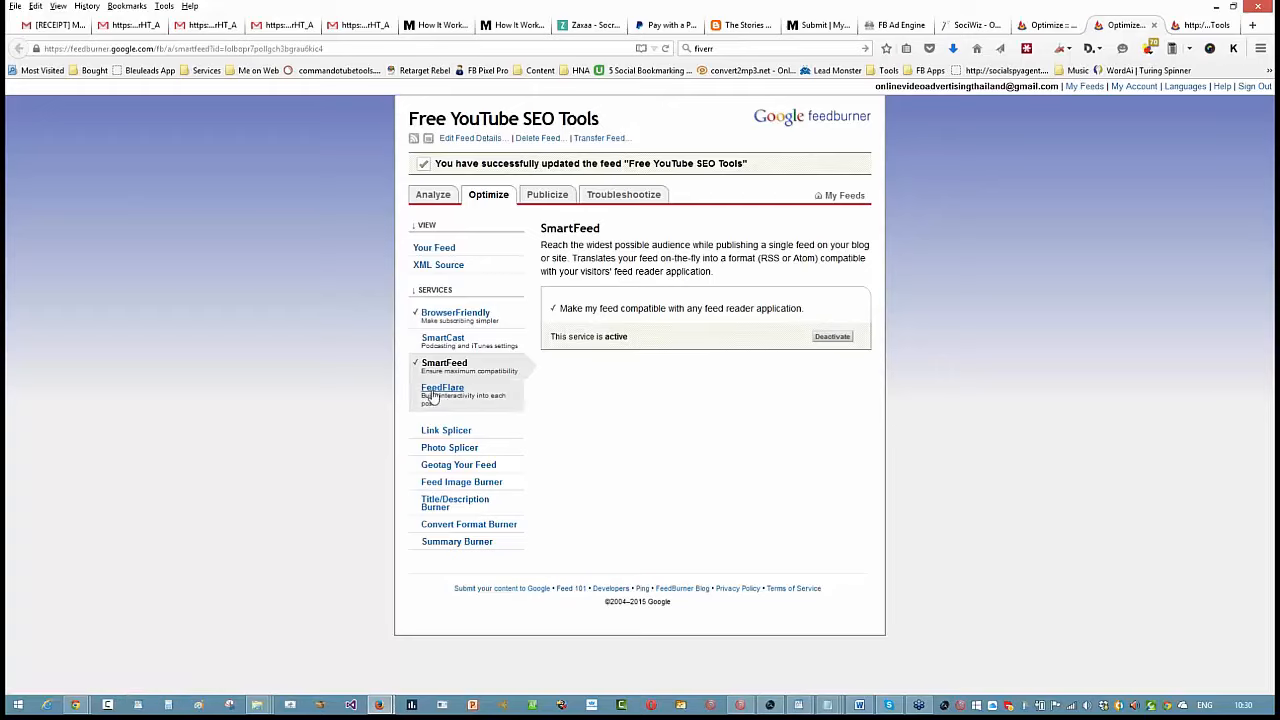
- Open the FeedFlare service in a new tab and enable every official flare for the site, from Email This to Add to Mixx!
right_click(443, 393)
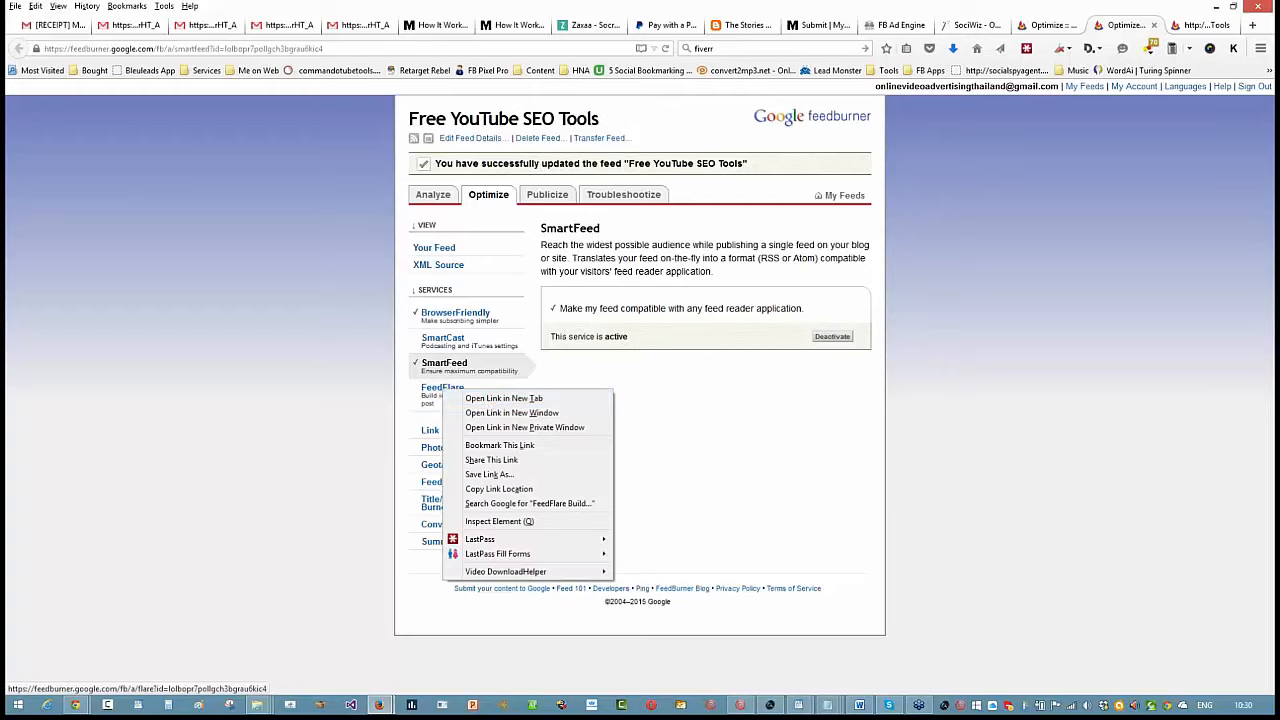
left_click(470, 402)
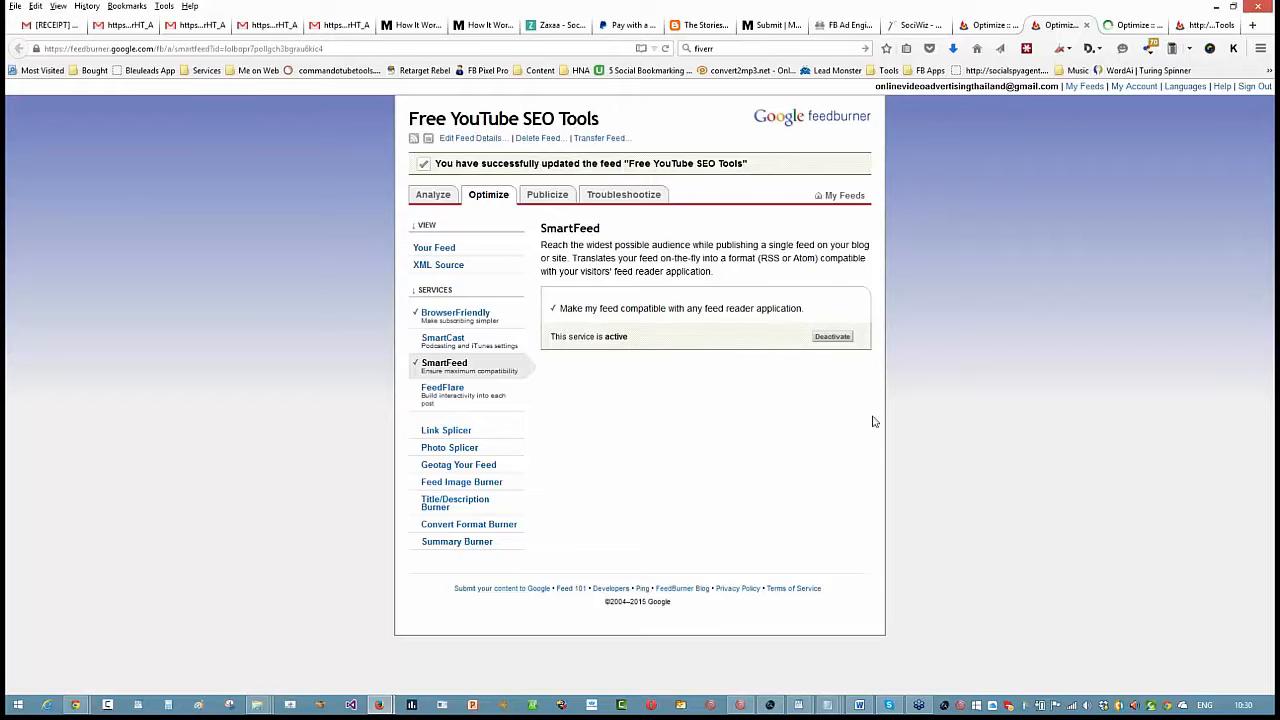
left_click(1128, 25)
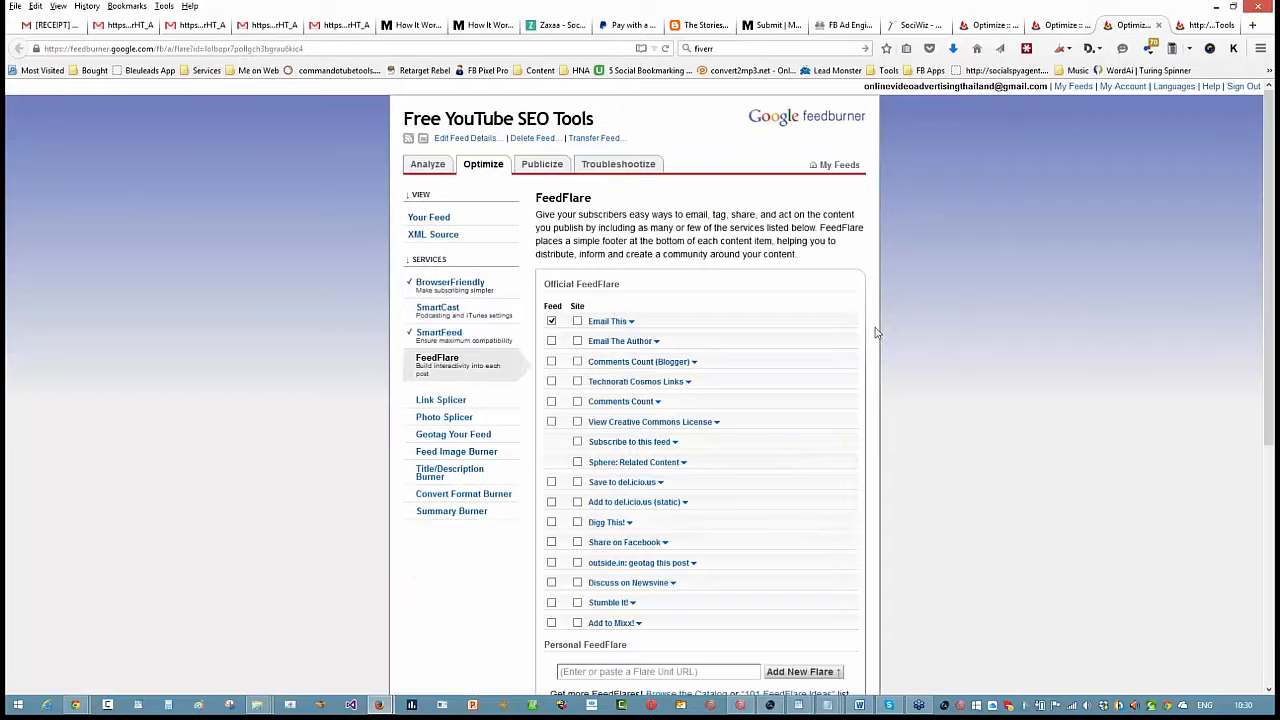
scroll(797, 340, "down", 1)
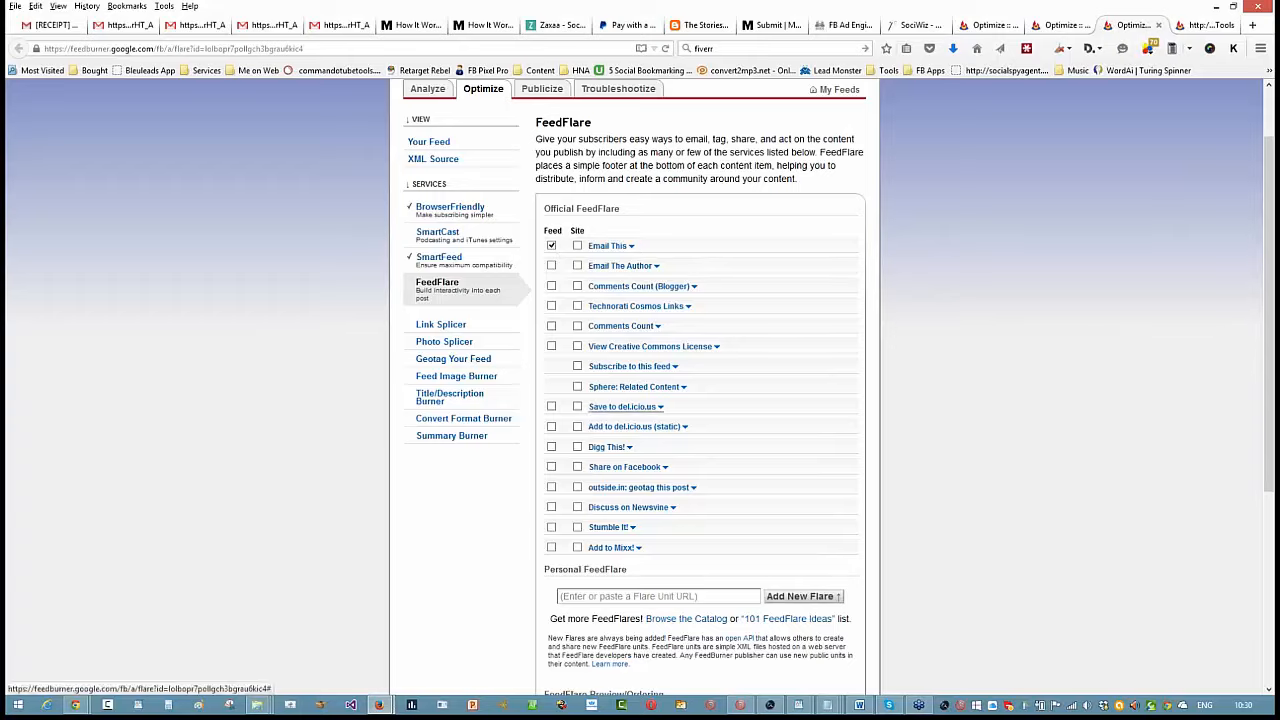
left_click(578, 246)
left_click(578, 266)
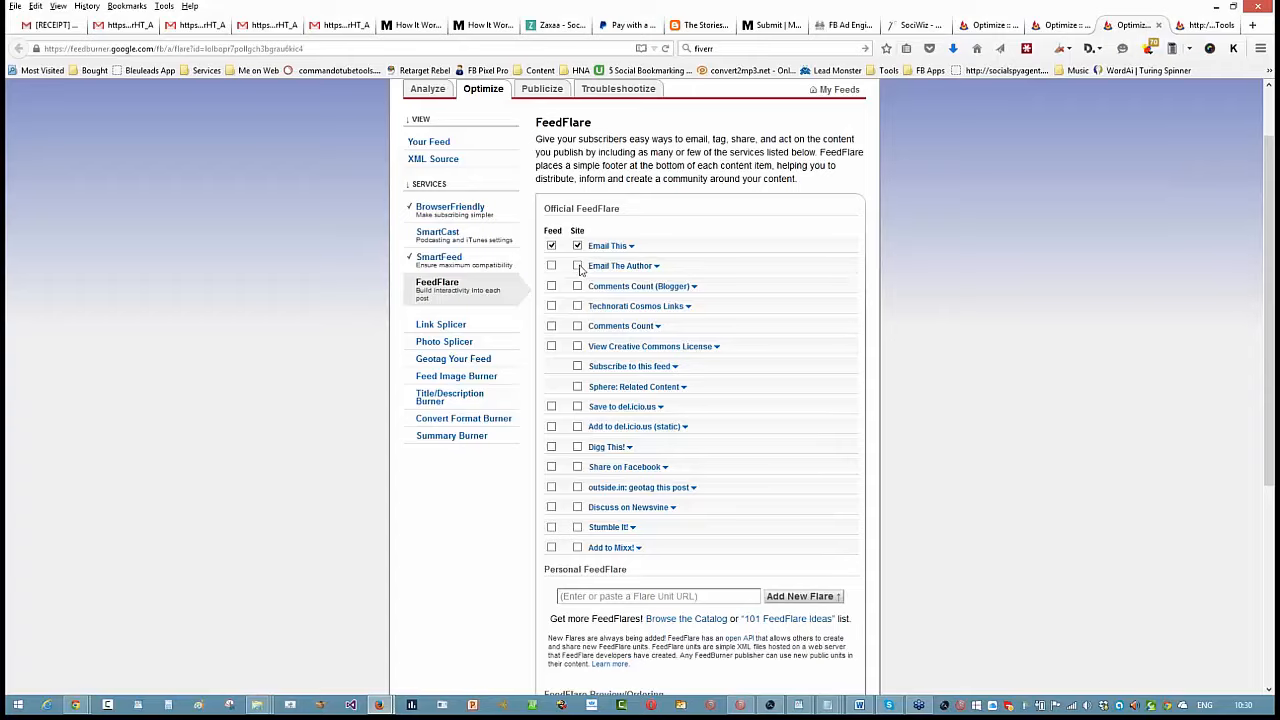
left_click(578, 287)
left_click(578, 307)
left_click(578, 327)
left_click(578, 347)
left_click(577, 366)
left_click(577, 407)
left_click(577, 388)
left_click(578, 448)
left_click(577, 468)
left_click(577, 488)
left_click(577, 507)
left_click(577, 527)
left_click(577, 547)
- Enable all the remaining official flares for the feed and activate the FeedFlare service
left_click(551, 547)
left_click(551, 527)
left_click(551, 507)
left_click(551, 487)
left_click(551, 467)
left_click(551, 447)
left_click(551, 426)
left_click(551, 406)
left_click(551, 346)
left_click(551, 326)
left_click(551, 306)
left_click(551, 286)
left_click(551, 265)
scroll(855, 400, "down", 6)
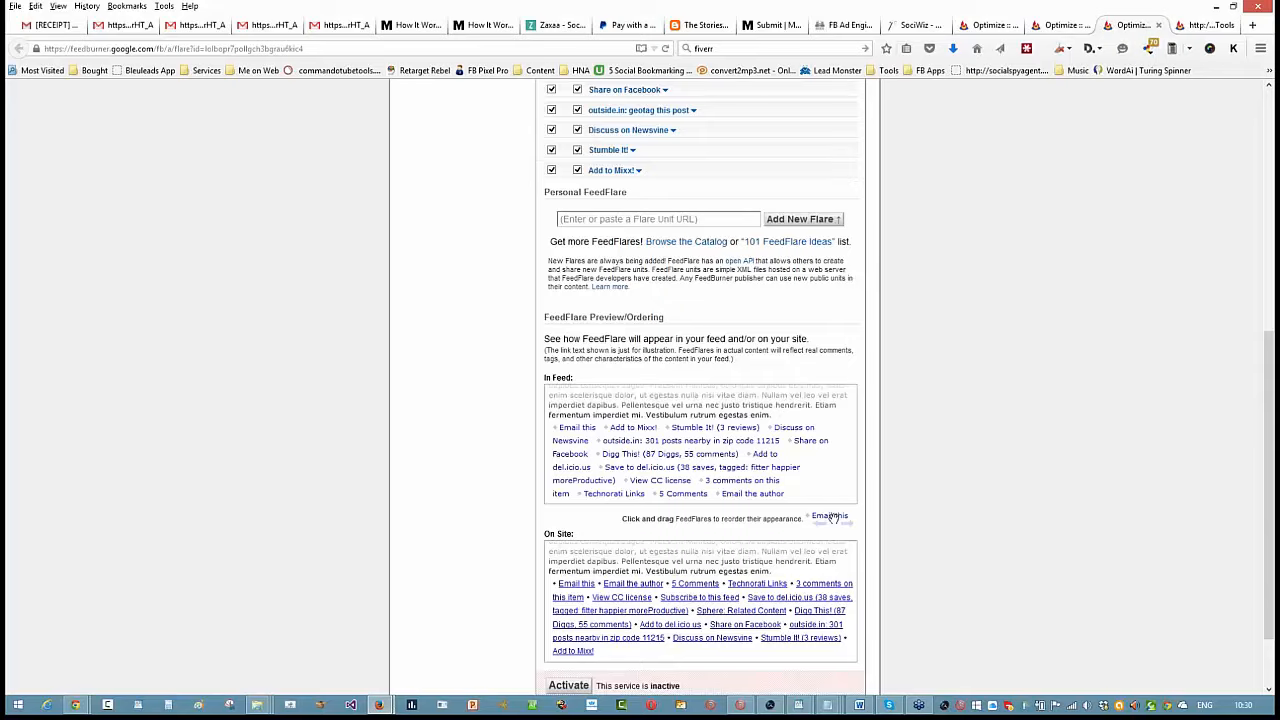
scroll(757, 302, "up", 3)
scroll(758, 300, "down", 4)
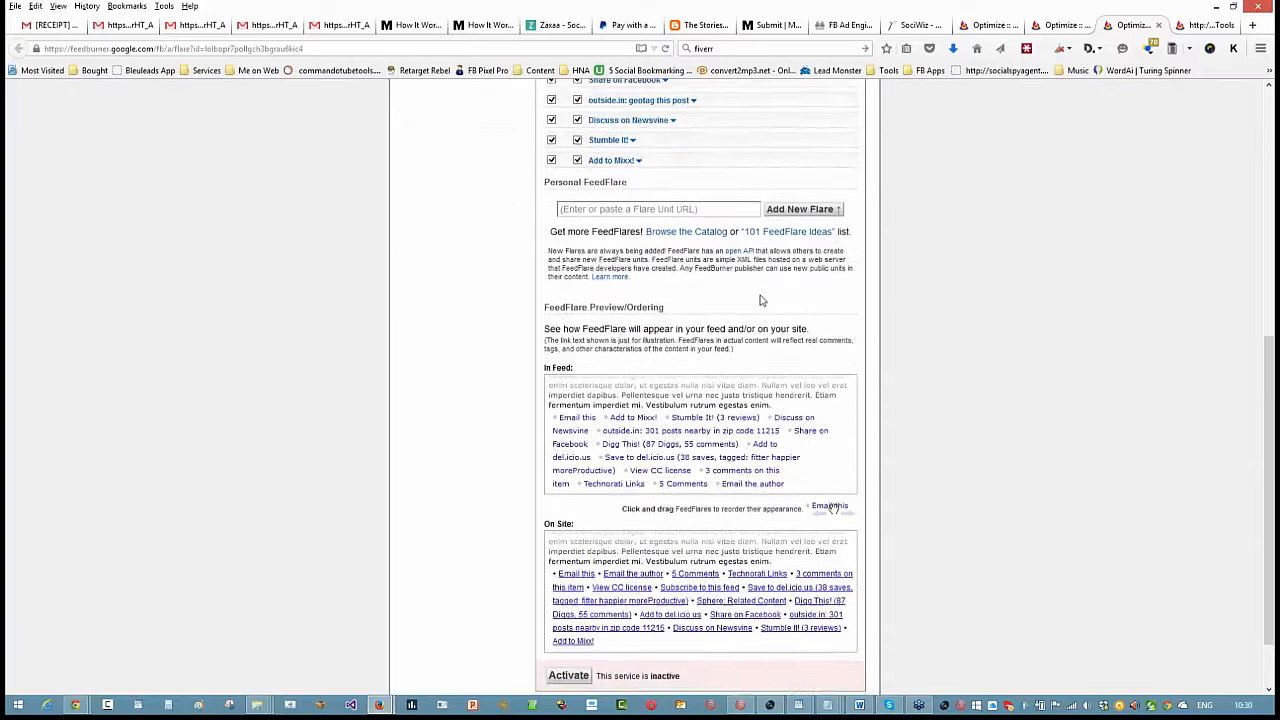
left_click(569, 604)
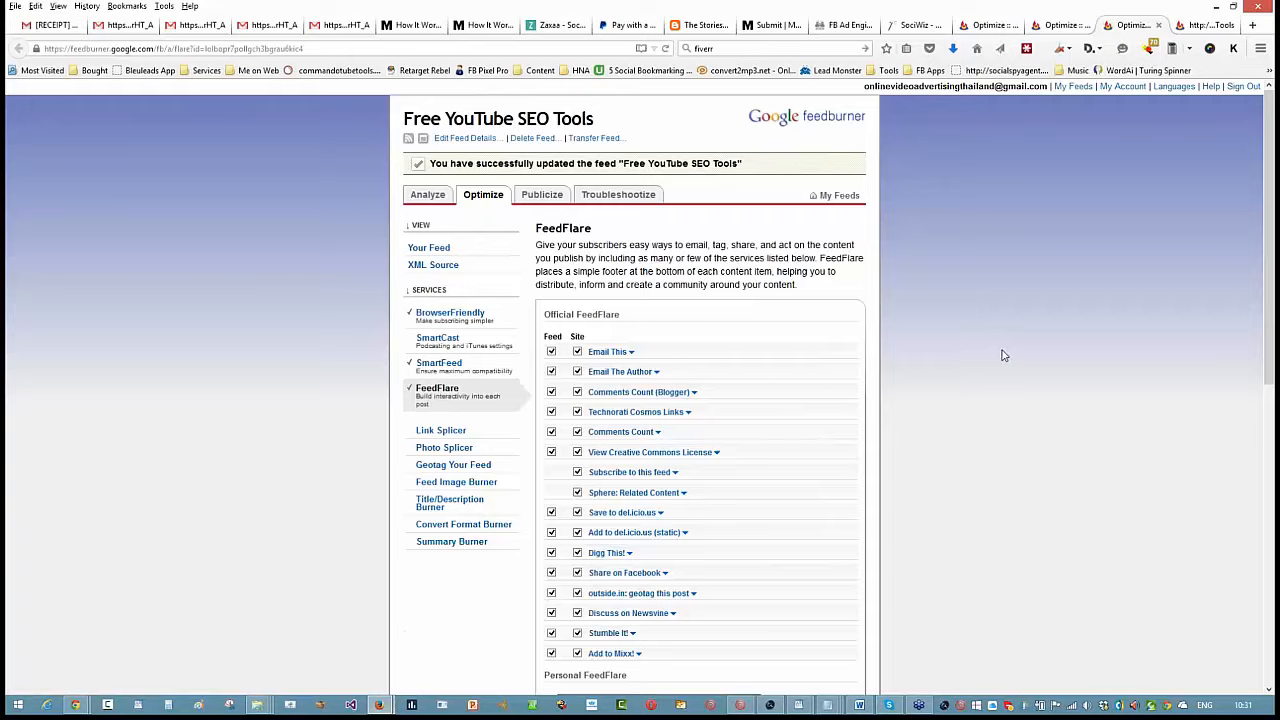
- Open the Feed Image Burner settings to view its image source, title and link options
left_click(465, 487)
right_click(462, 484)
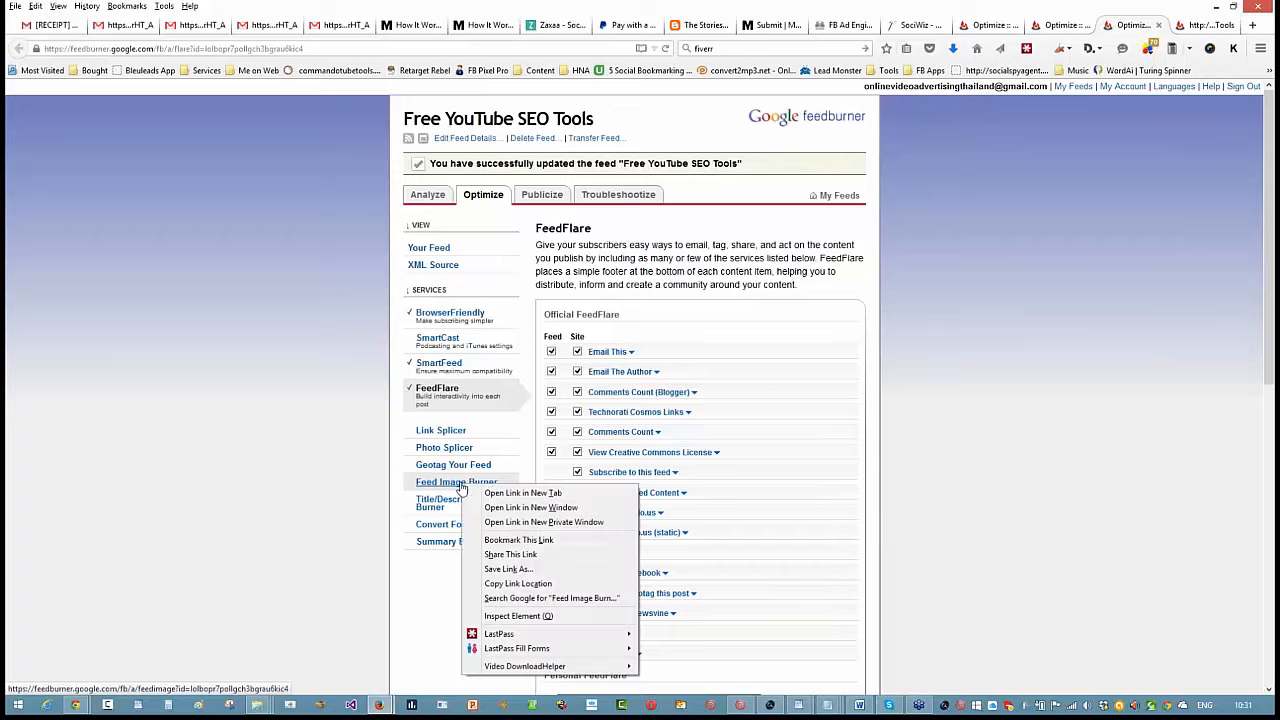
left_click(442, 493)
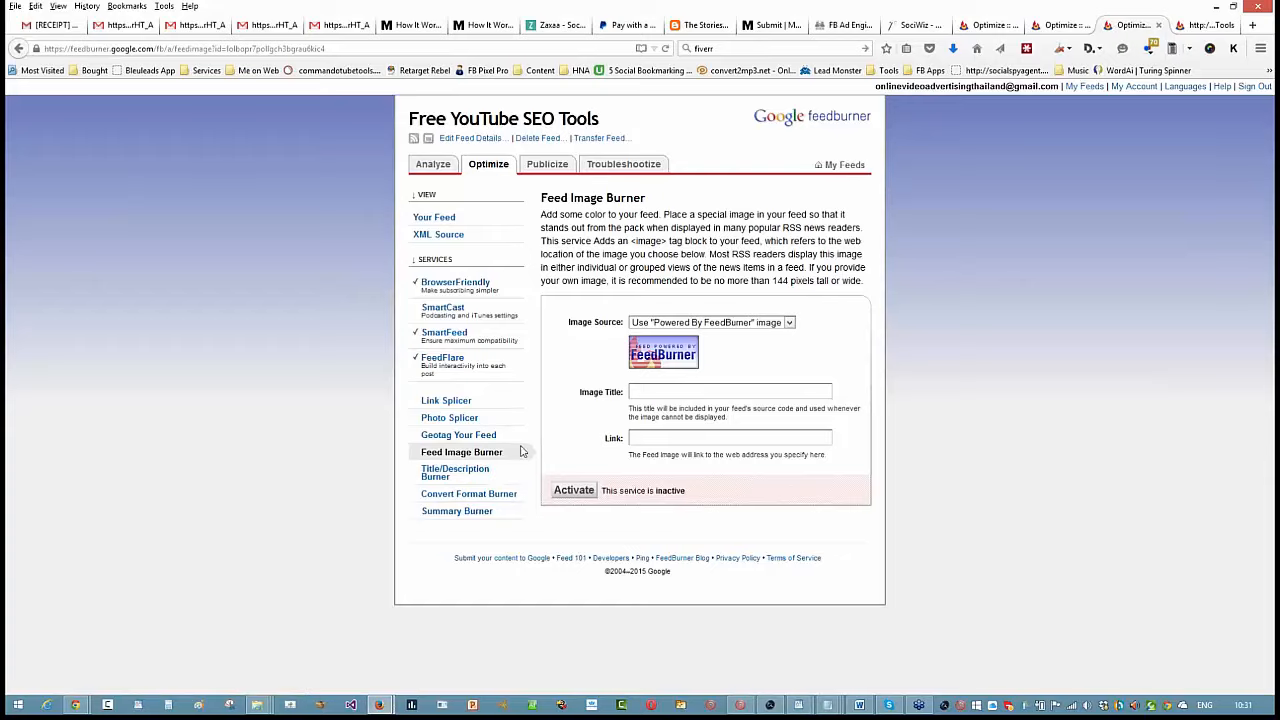
- Open the Title/Description Burner service and enter "New SEO Training Blog Post..." as the new feed title
left_click(449, 476)
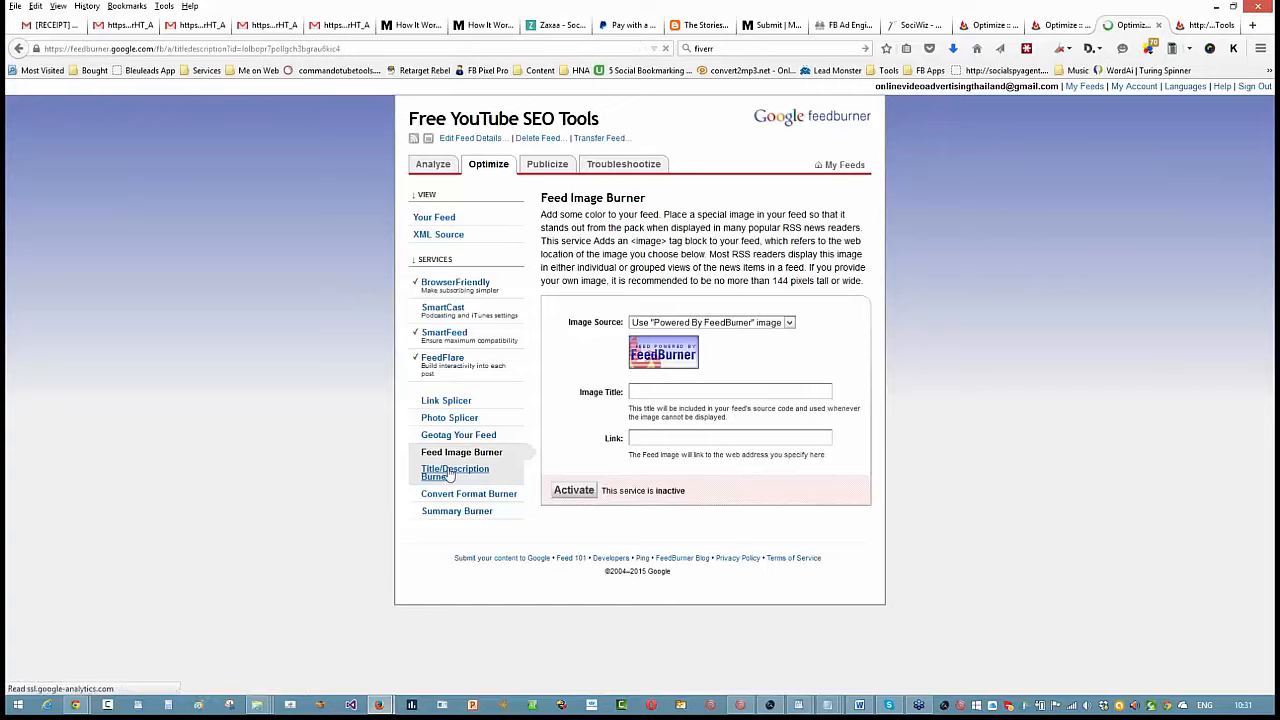
left_click(692, 307)
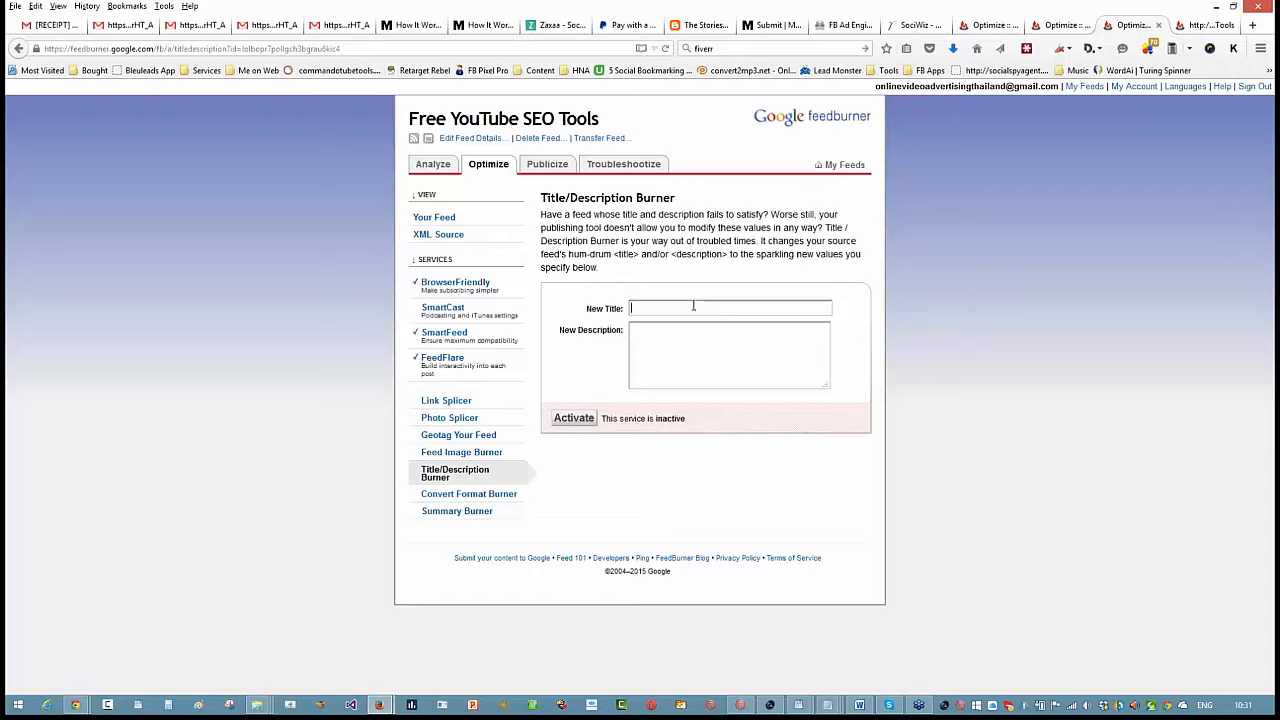
type("SEO Training Blogn Post")
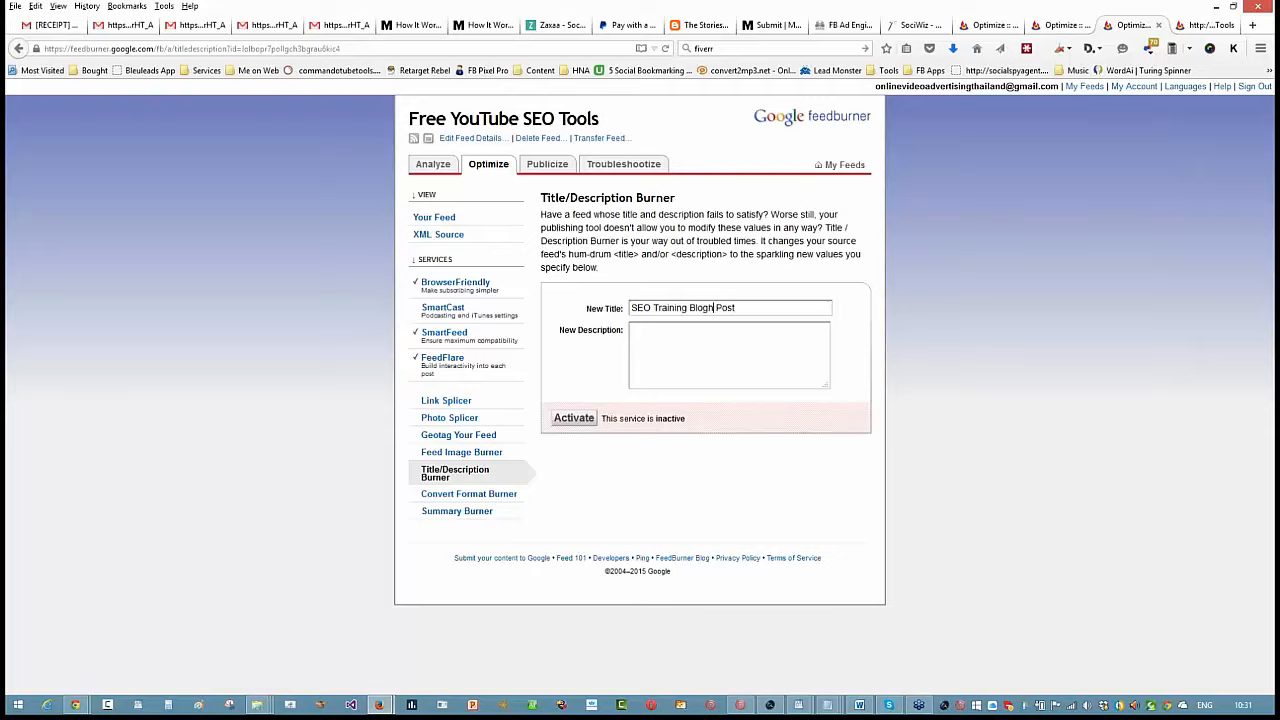
key("BackSpace")
type("New")
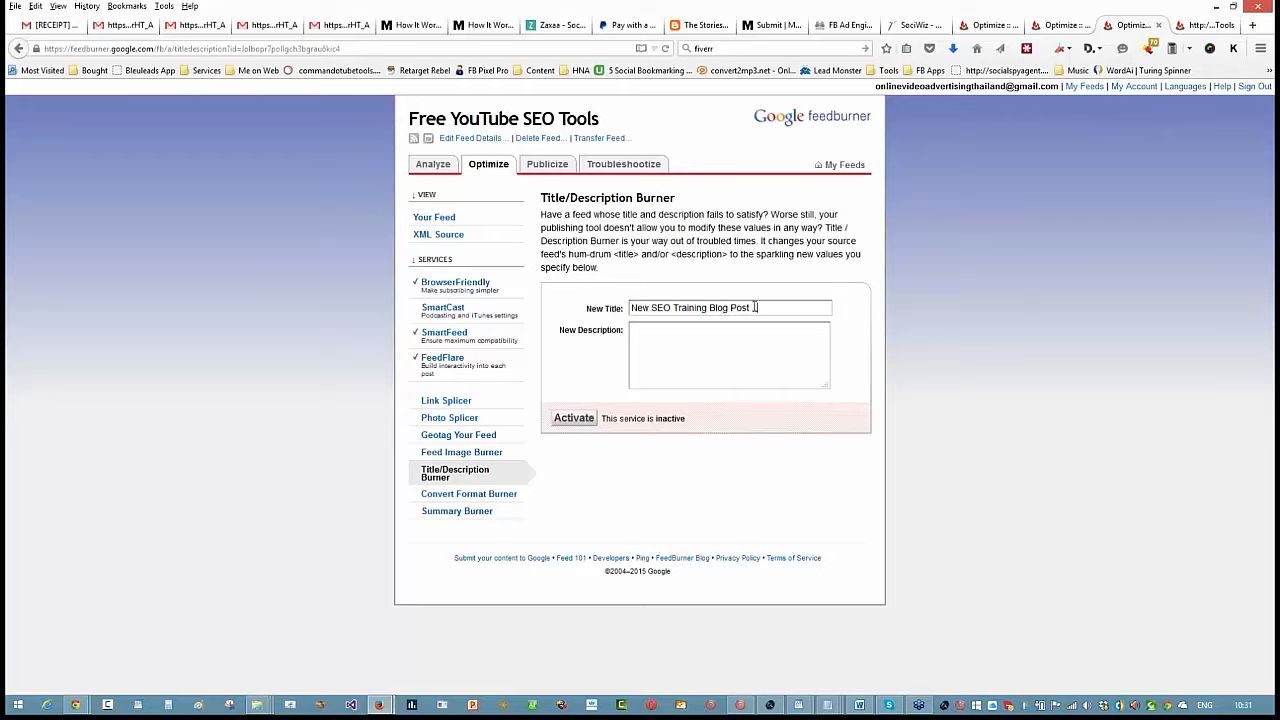
- Copy the new title text into the New Description field as the start of the description
left_click_drag(755, 307, 674, 318)
right_click(674, 314)
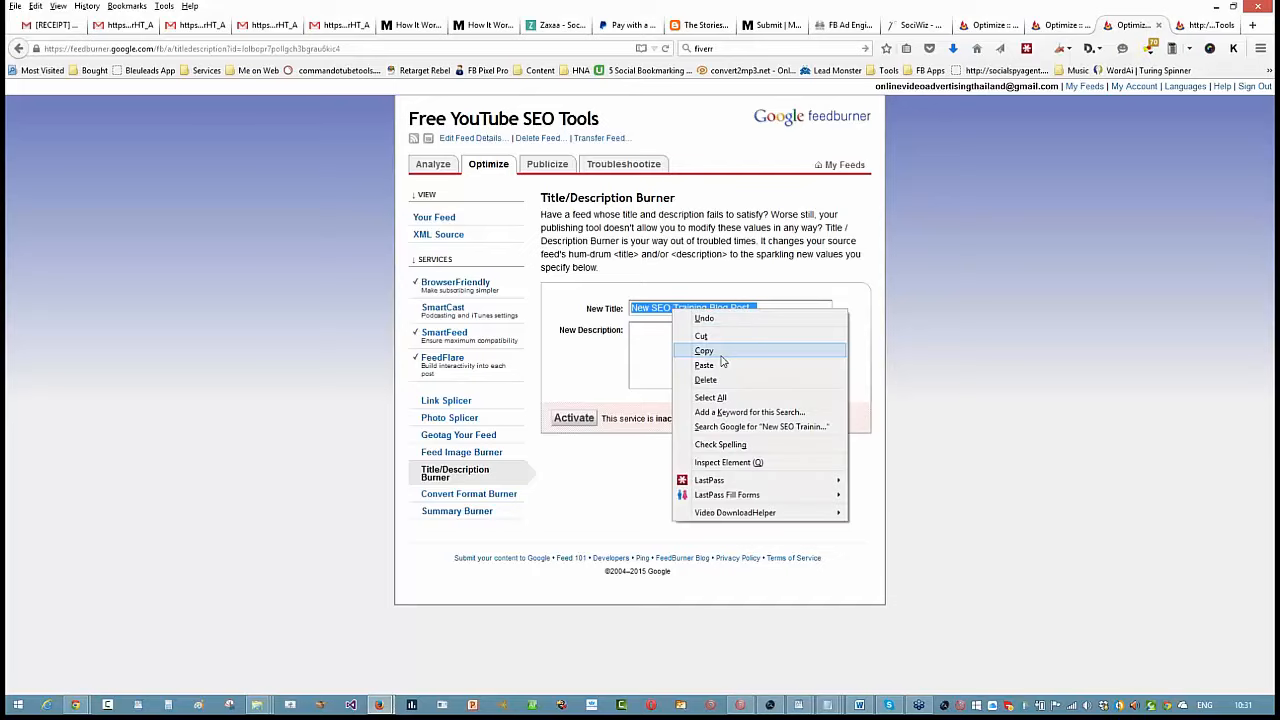
left_click(721, 360)
left_click(669, 353)
key("ctrl+v")
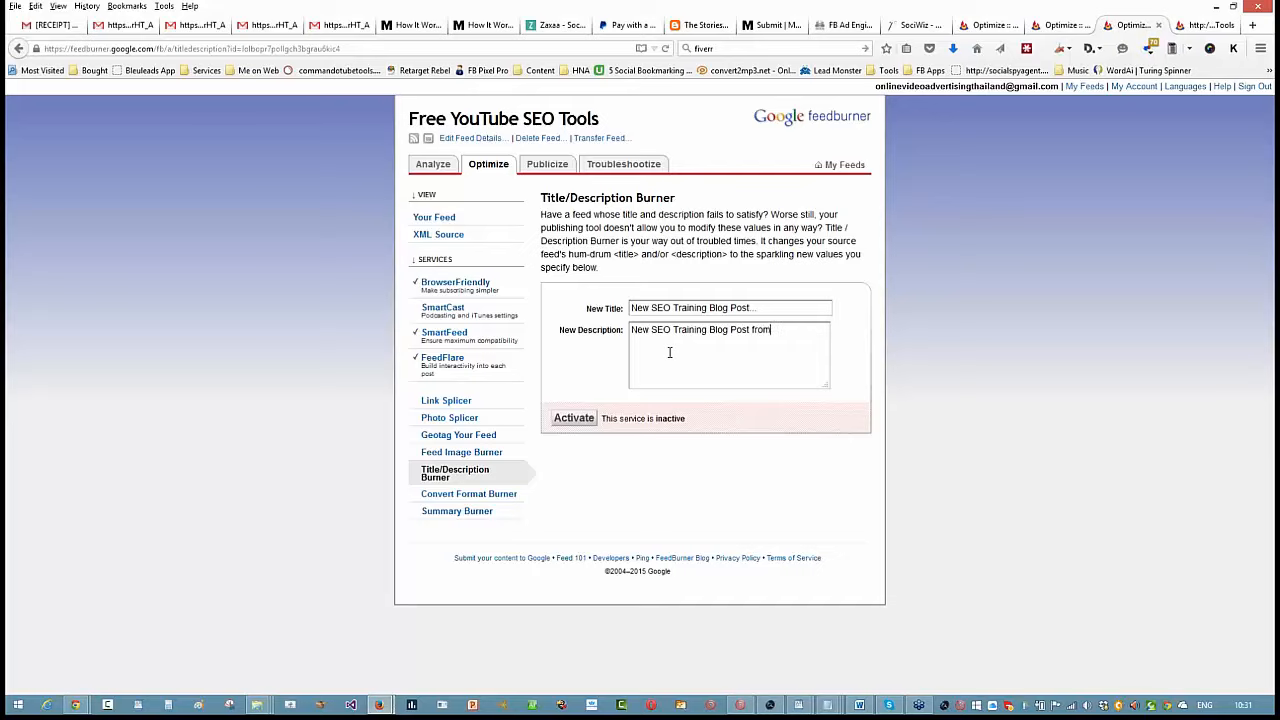
- Extend the description with "from Commando Tube Tools, Great place for free seo tools for youtube", correct the spelling of Commando, and activate the service
type("from Commando Tube Tools, Great place")
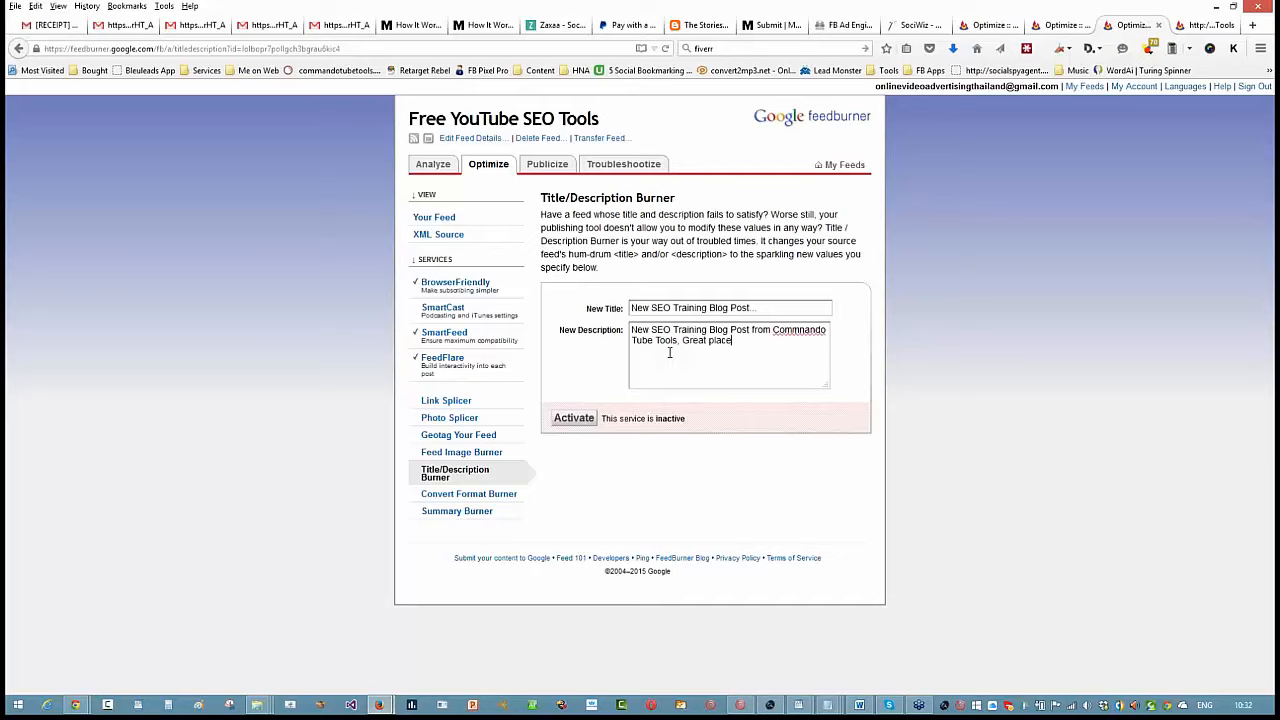
type(" for tree seo tools for youtube")
right_click(795, 329)
left_click(810, 339)
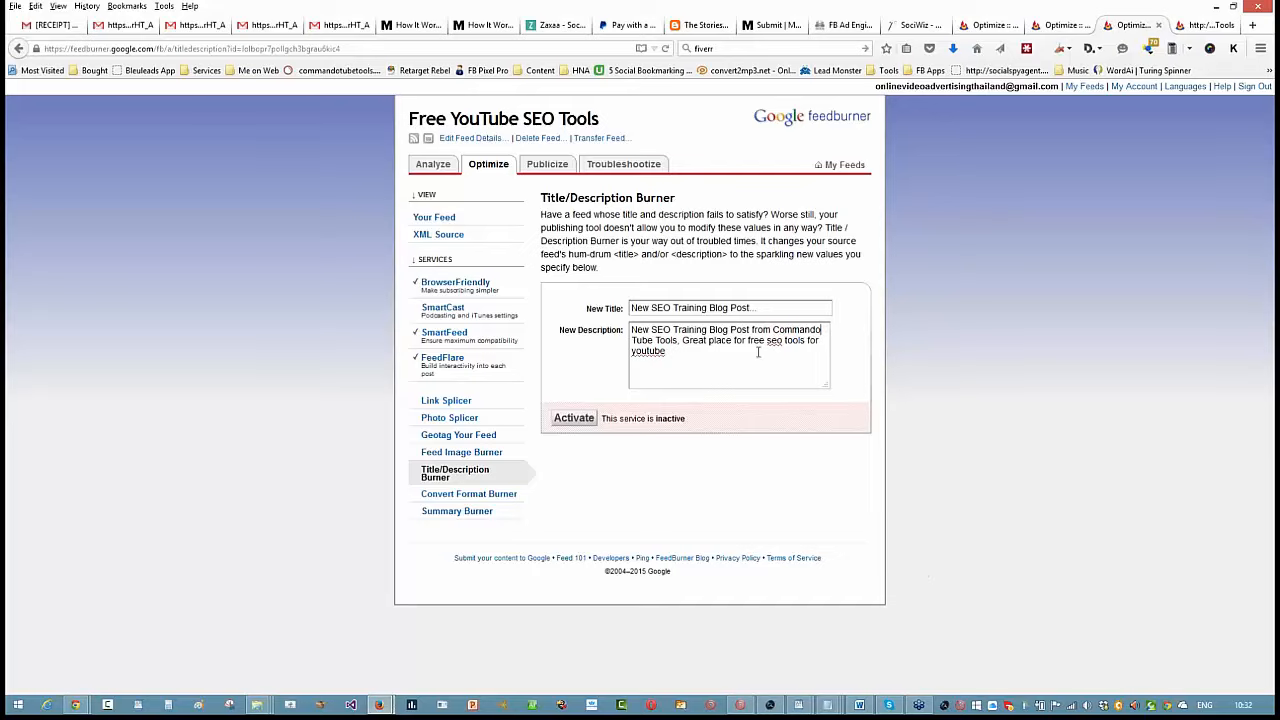
left_click(576, 418)
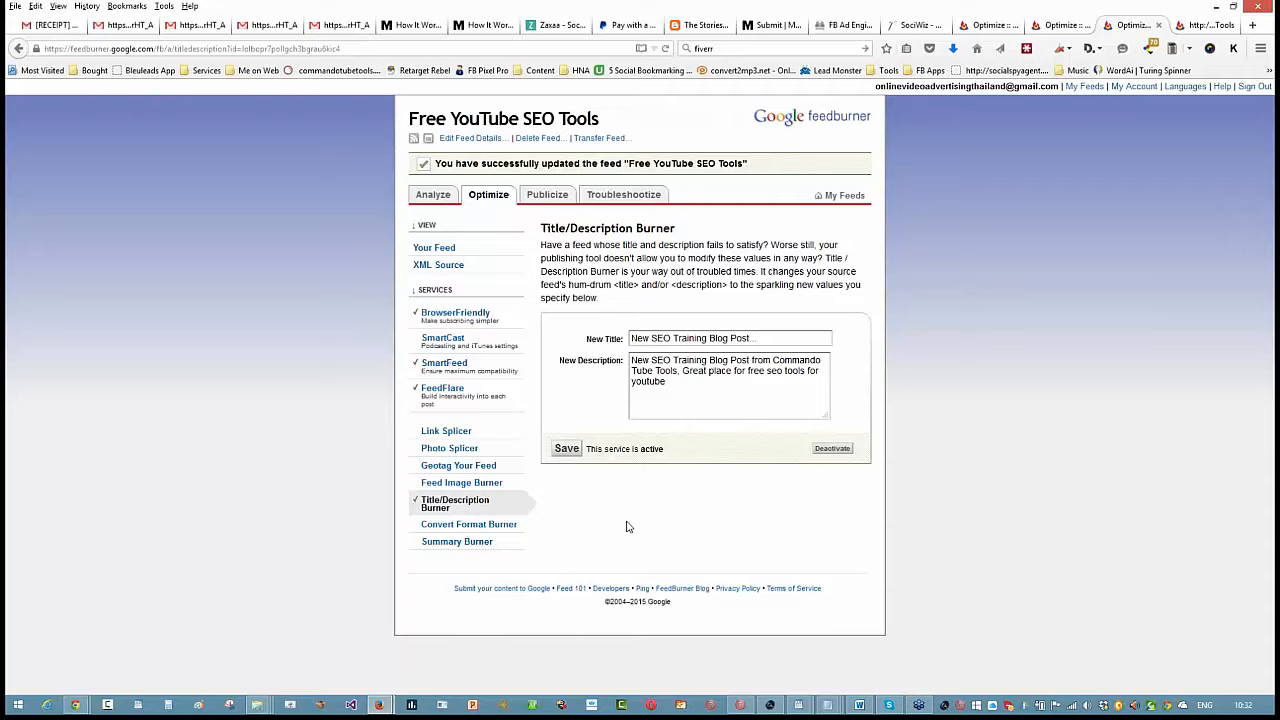
- Shorten the feed description to "New SEO Training Blog Post from Commando Tube Tools" and save it
left_click(567, 451)
mouse_move(680, 384)
left_mouse_down()
mouse_move(635, 360)
mouse_move(674, 373)
left_mouse_up()
key("BackSpace")
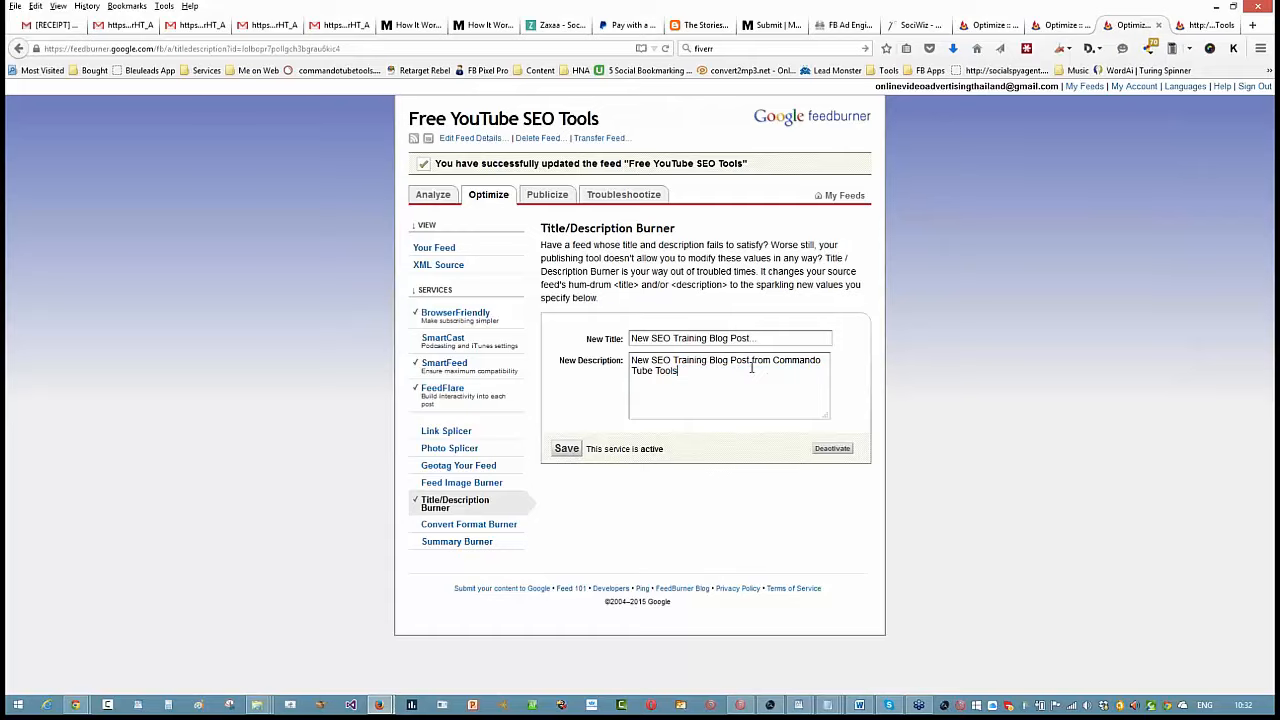
left_click(563, 449)
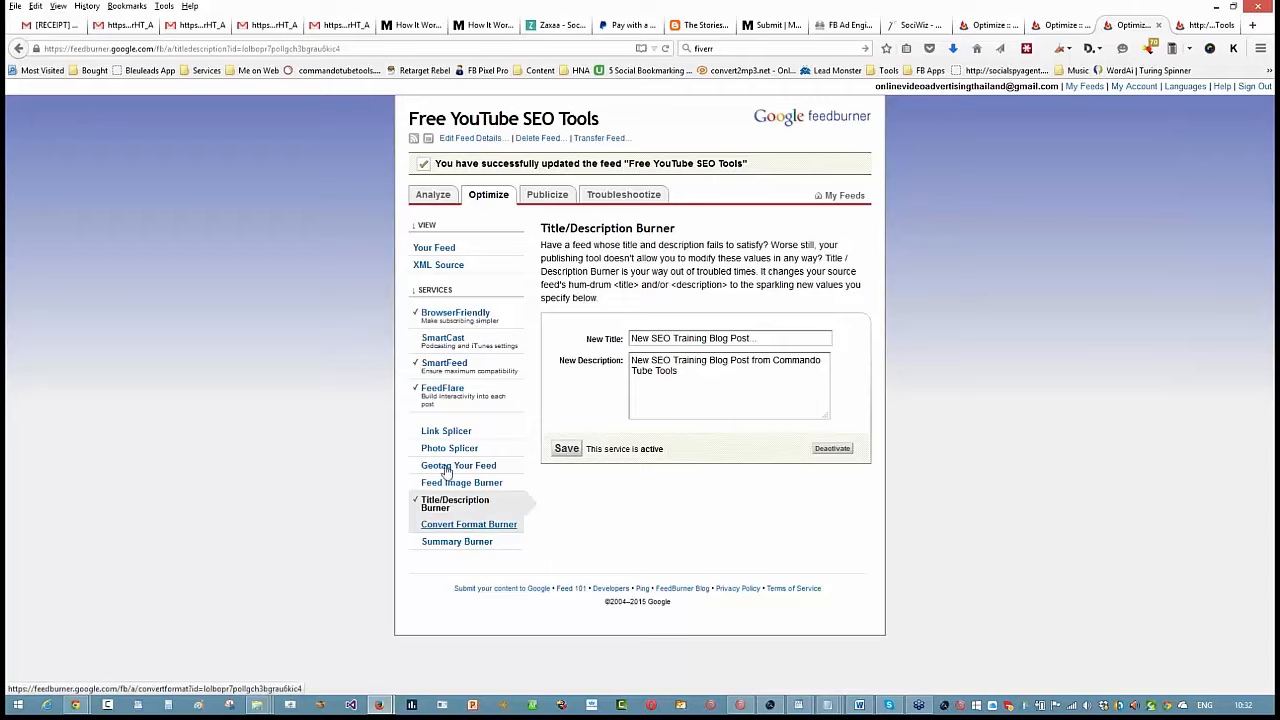
- Open the Headline Animator among the feed's publicizing services and view its banner settings
left_click(560, 197)
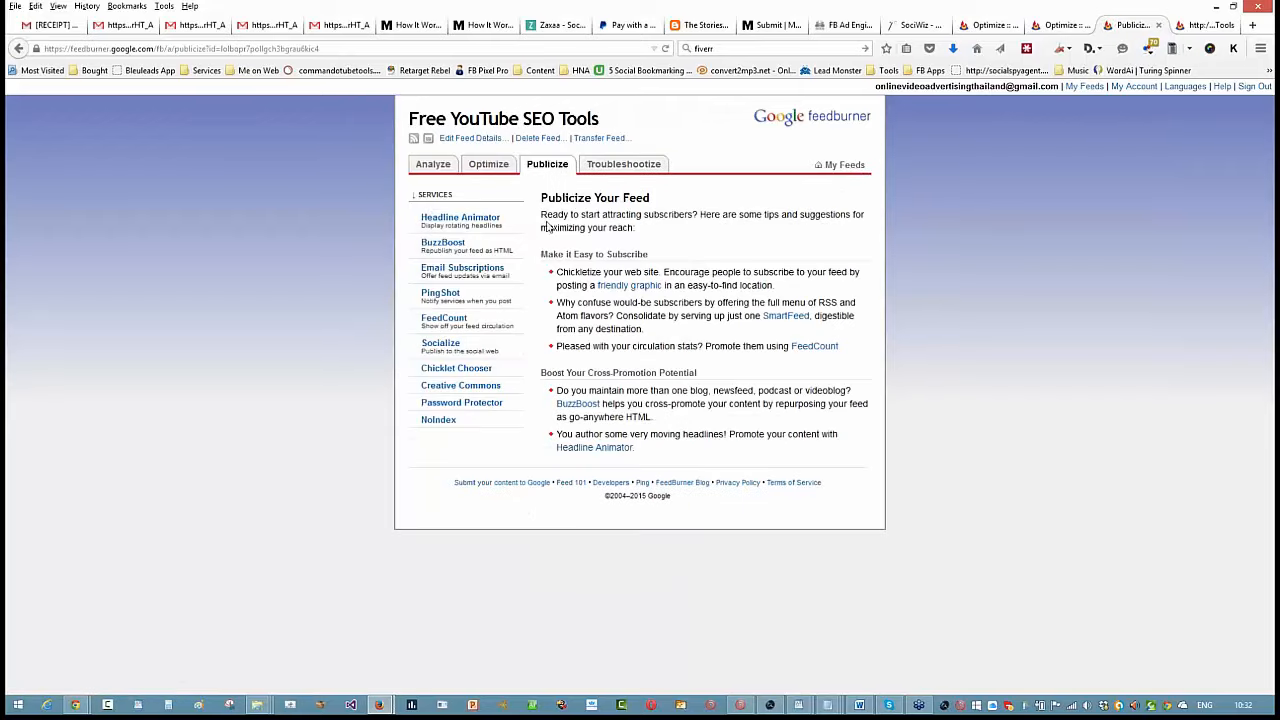
left_click(465, 220)
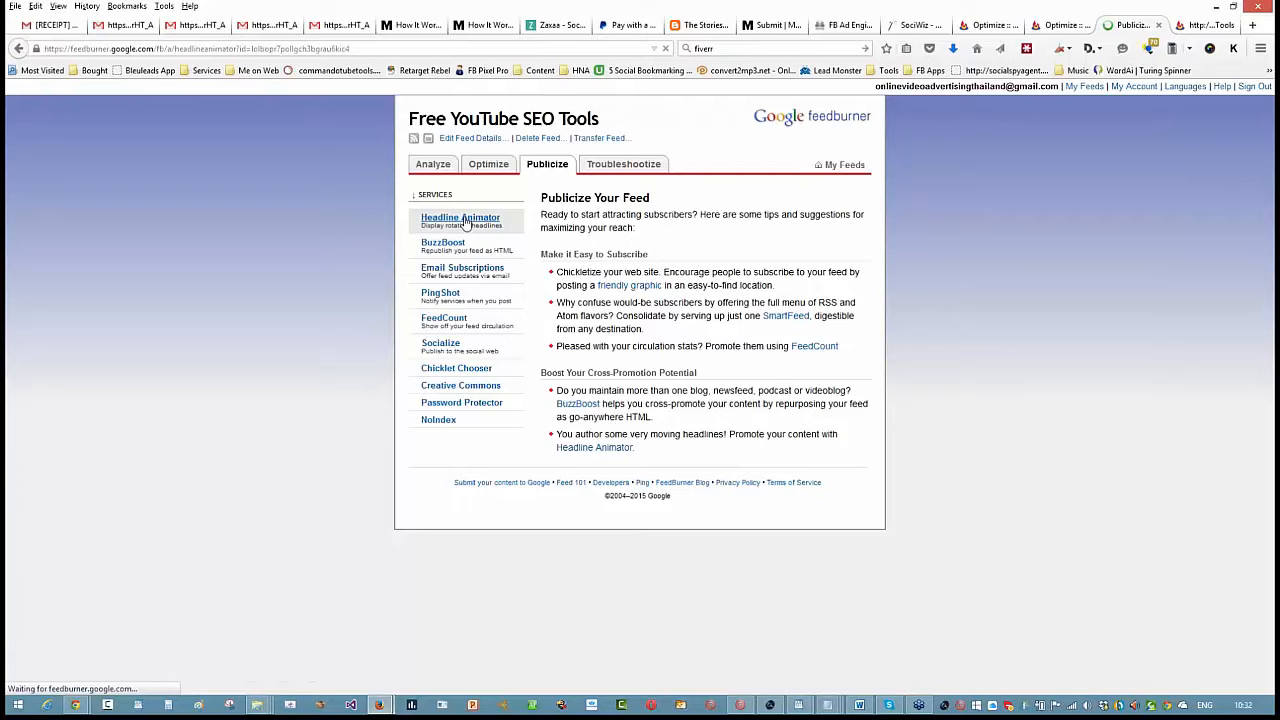
scroll(614, 655, "down", 2)
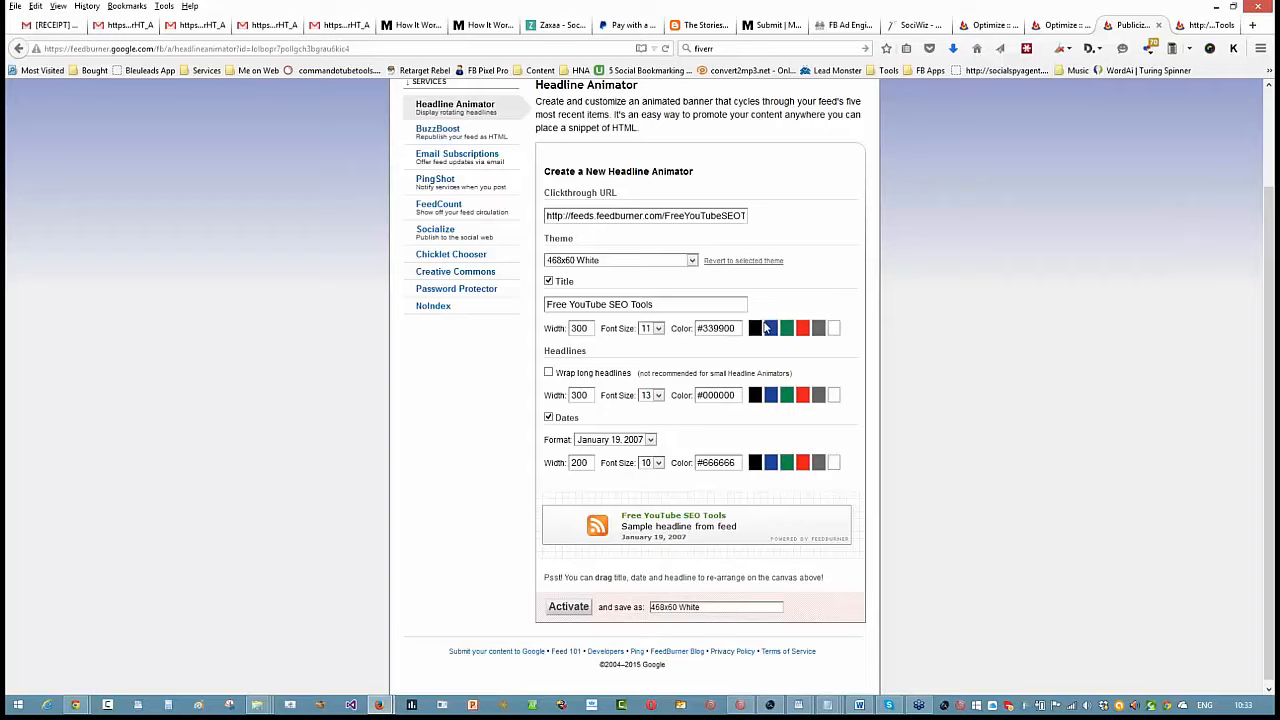
- Preview the 468x60 Black theme for the headline animator and return to the 468x60 White theme
left_click(690, 260)
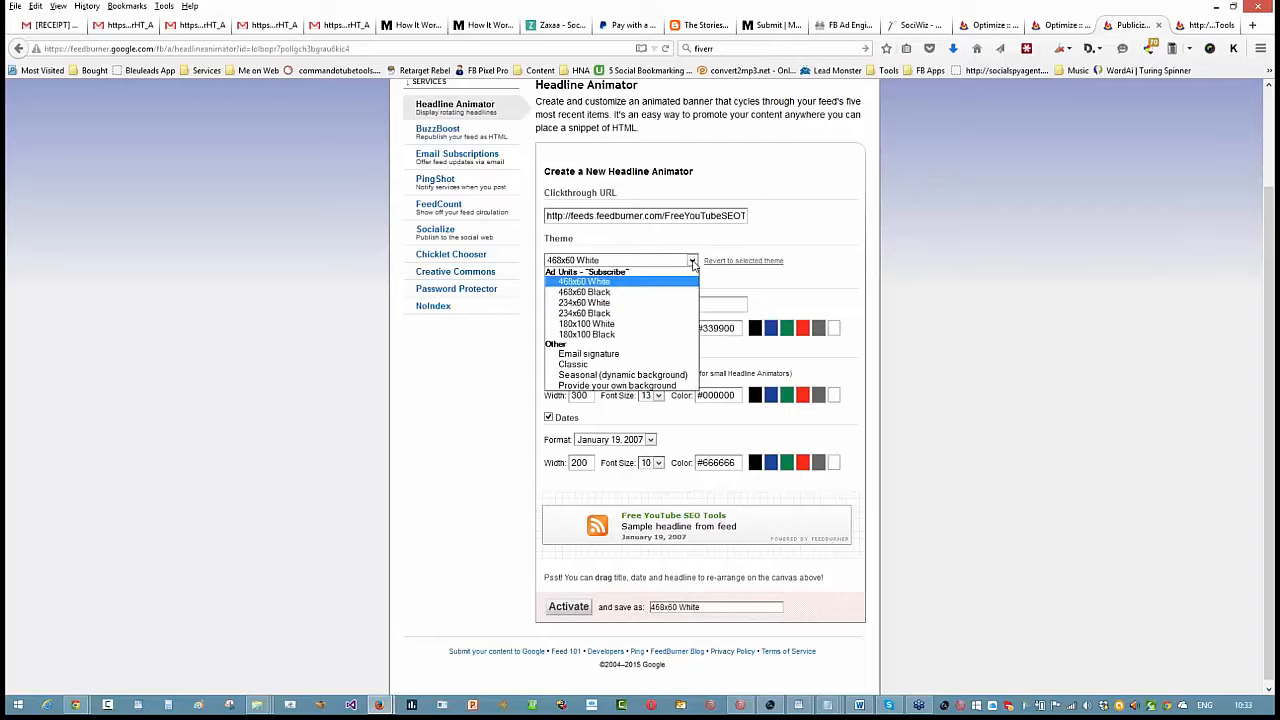
left_click(608, 292)
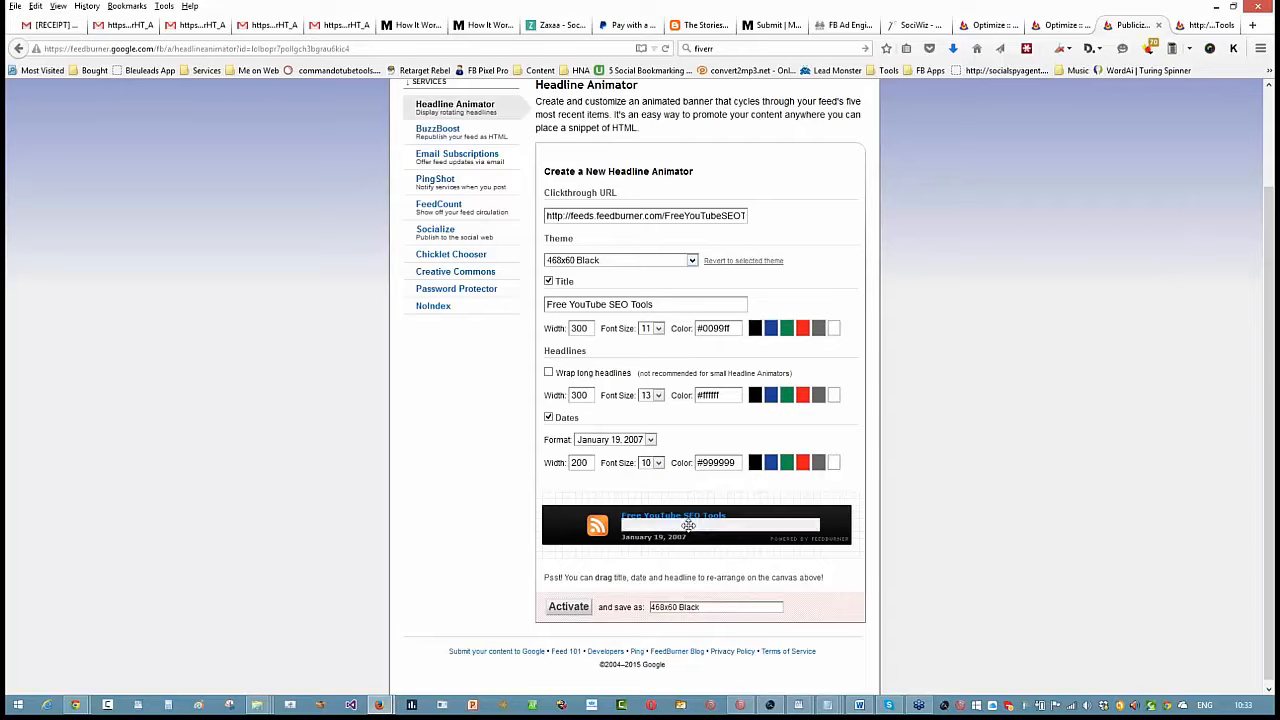
left_click(690, 260)
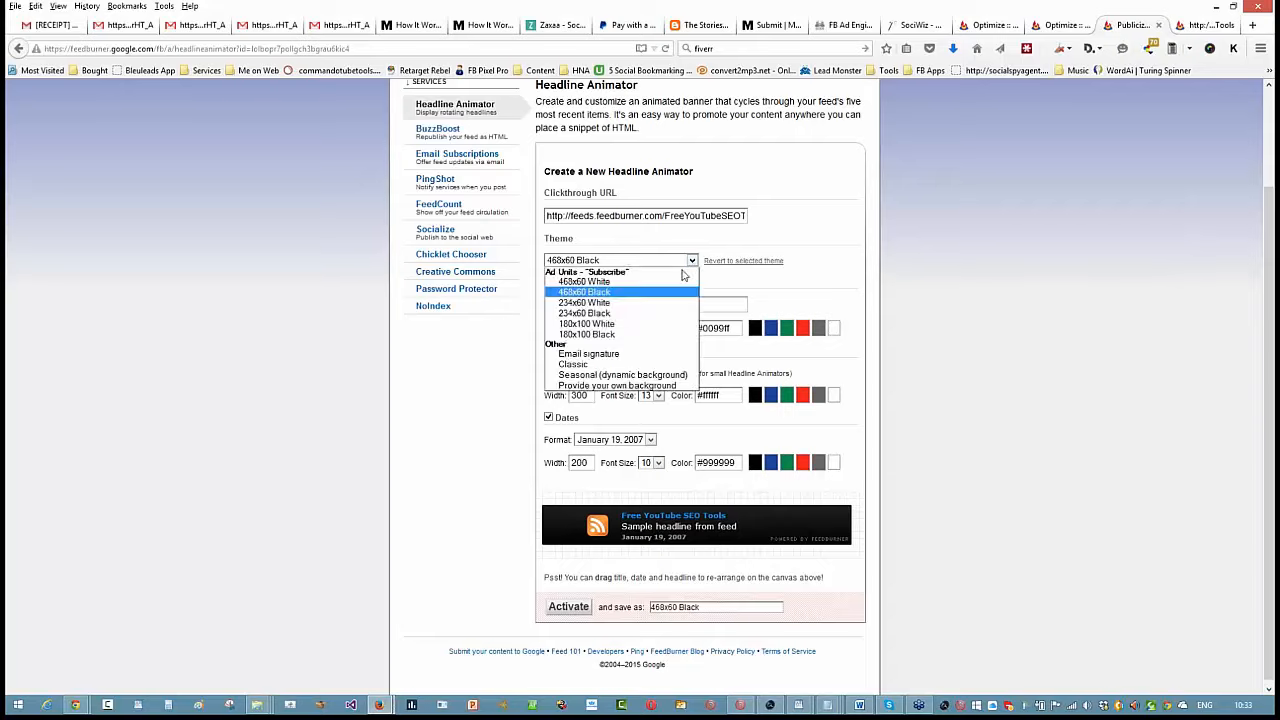
left_click(690, 282)
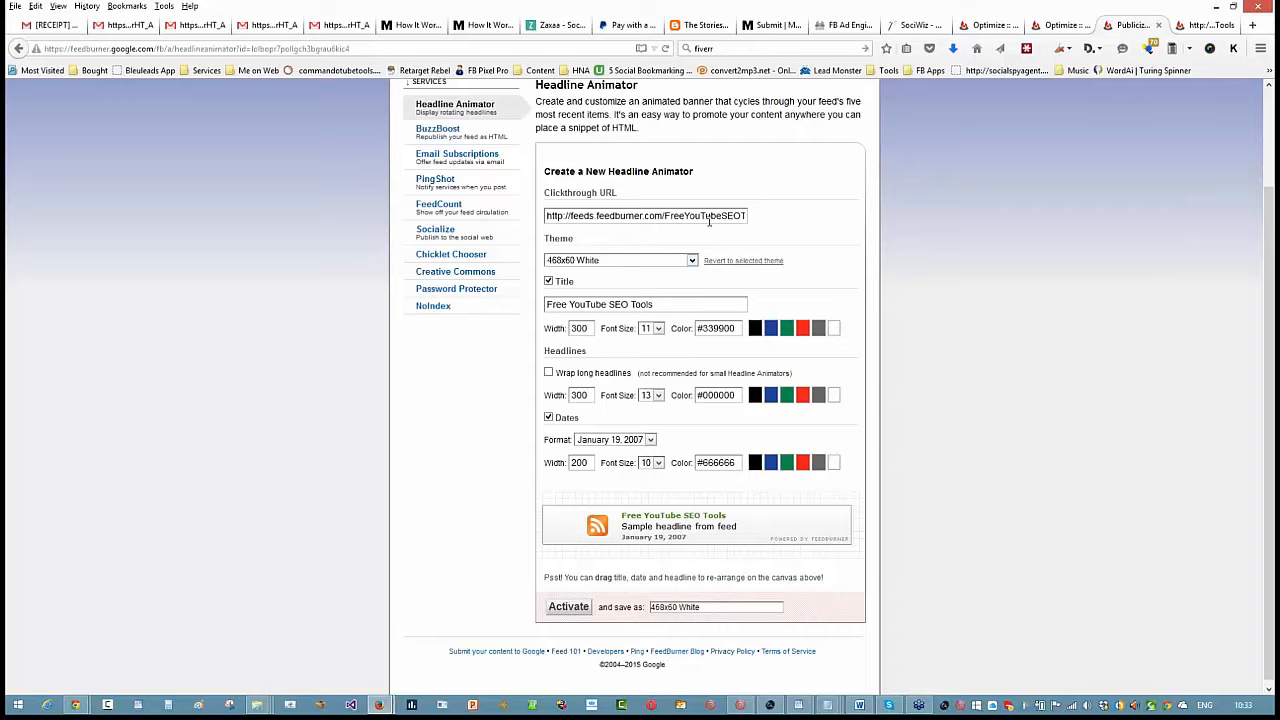
- Activate the BuzzBoost service with its default settings and select the whole generated embed code
scroll(1018, 306, "up", 1)
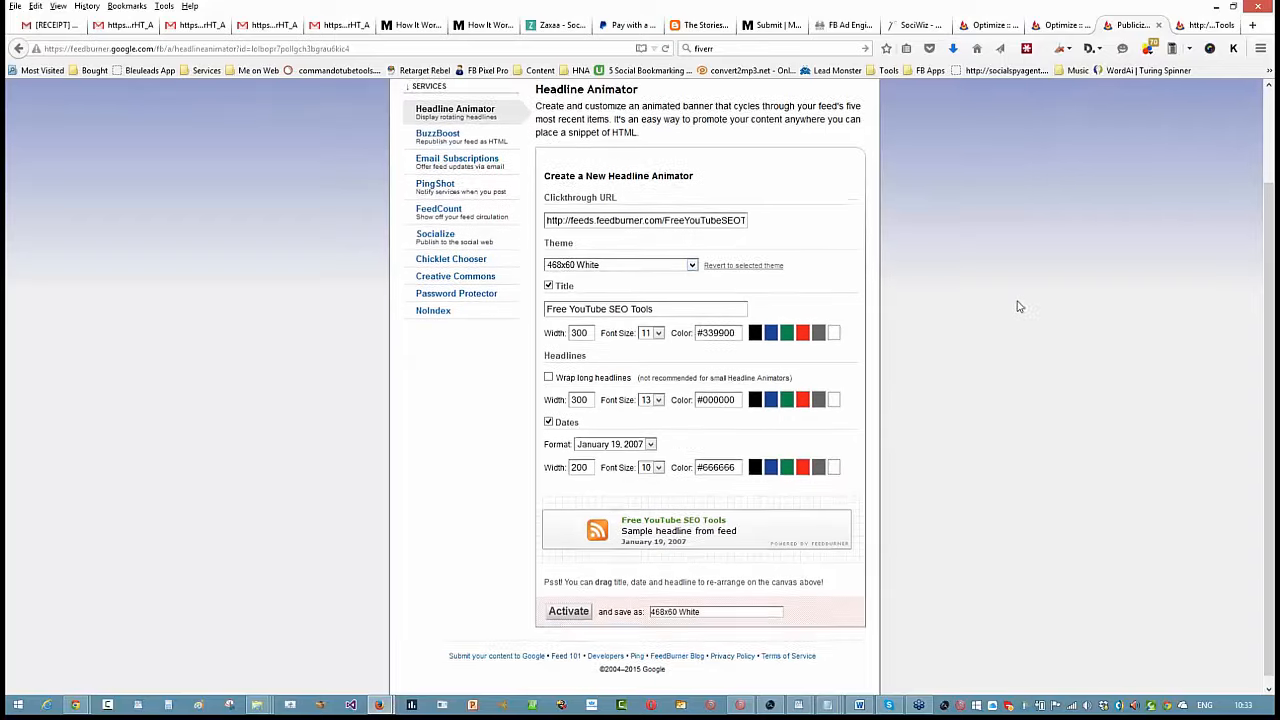
scroll(1018, 306, "up", 1)
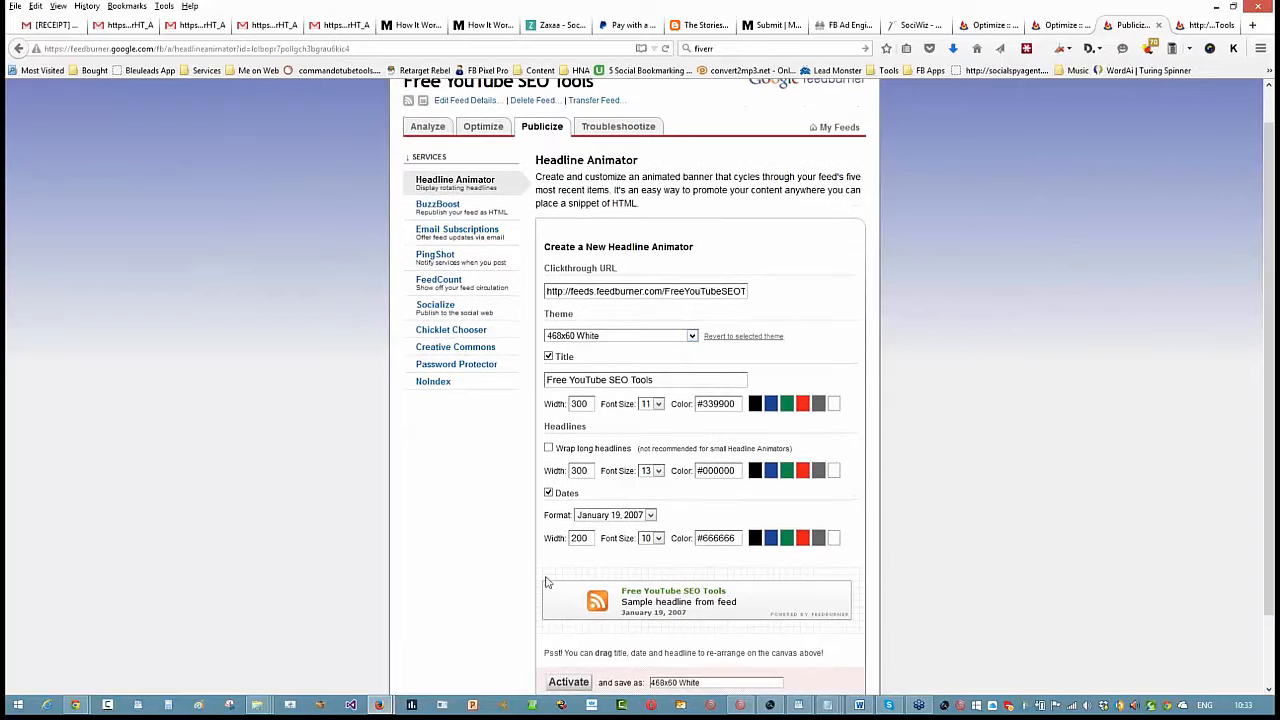
scroll(547, 582, "down", 1)
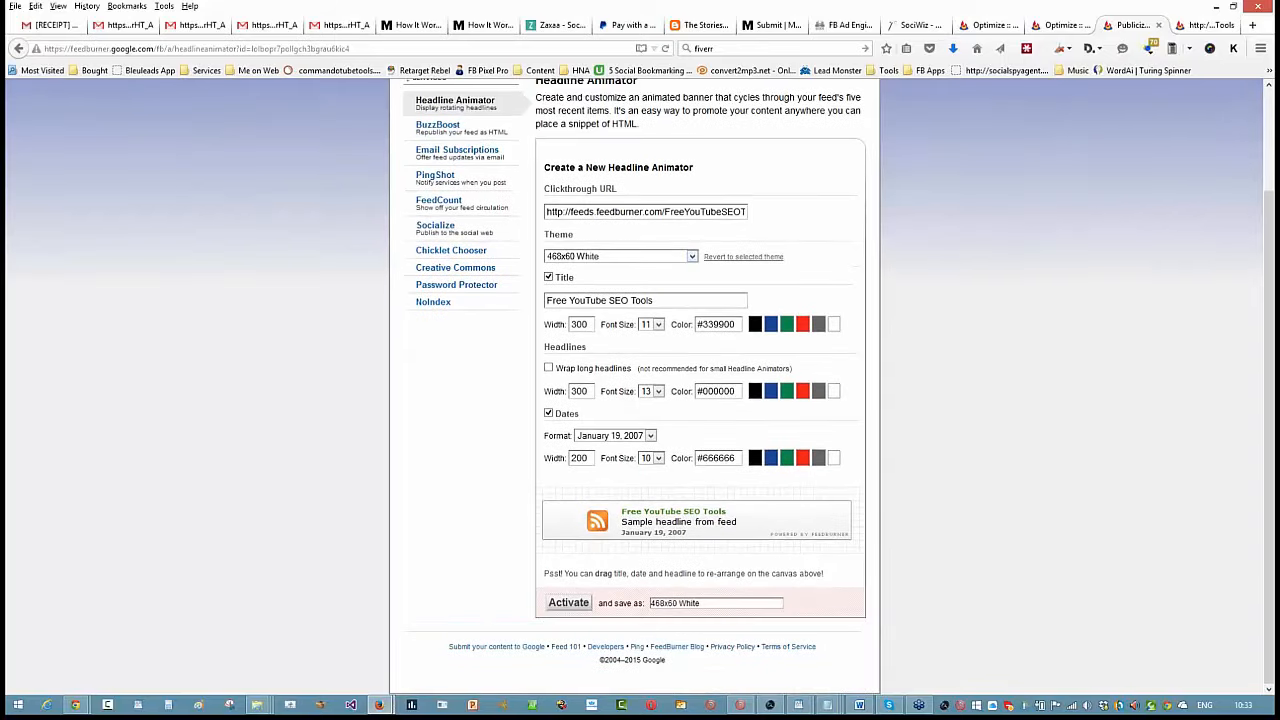
left_click(440, 126)
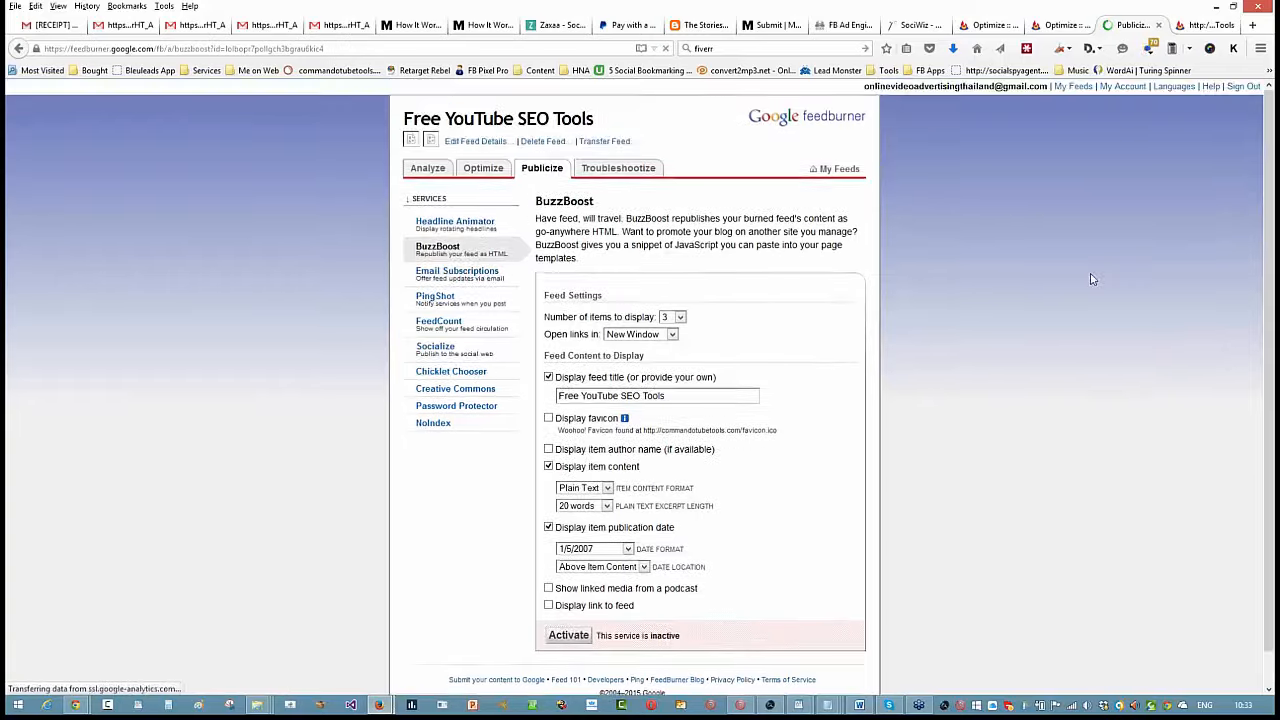
scroll(1088, 275, "down", 1)
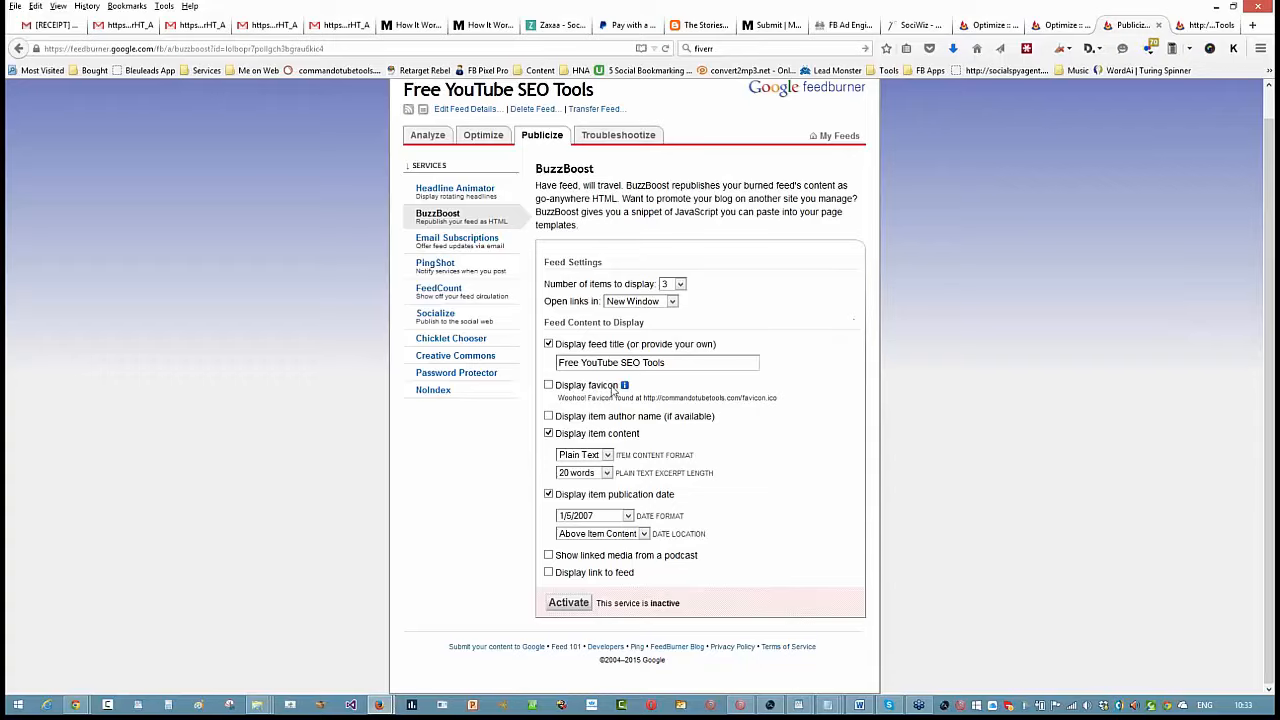
left_click(574, 606)
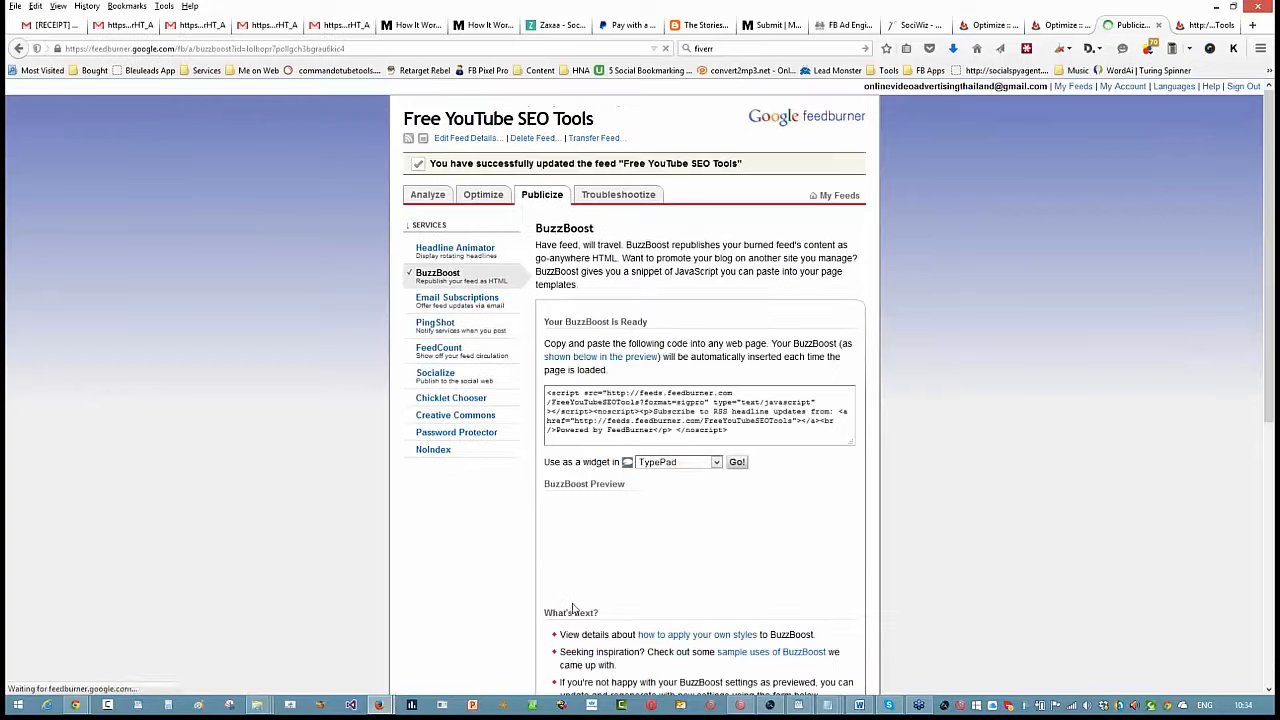
left_click_drag(741, 427, 537, 382)
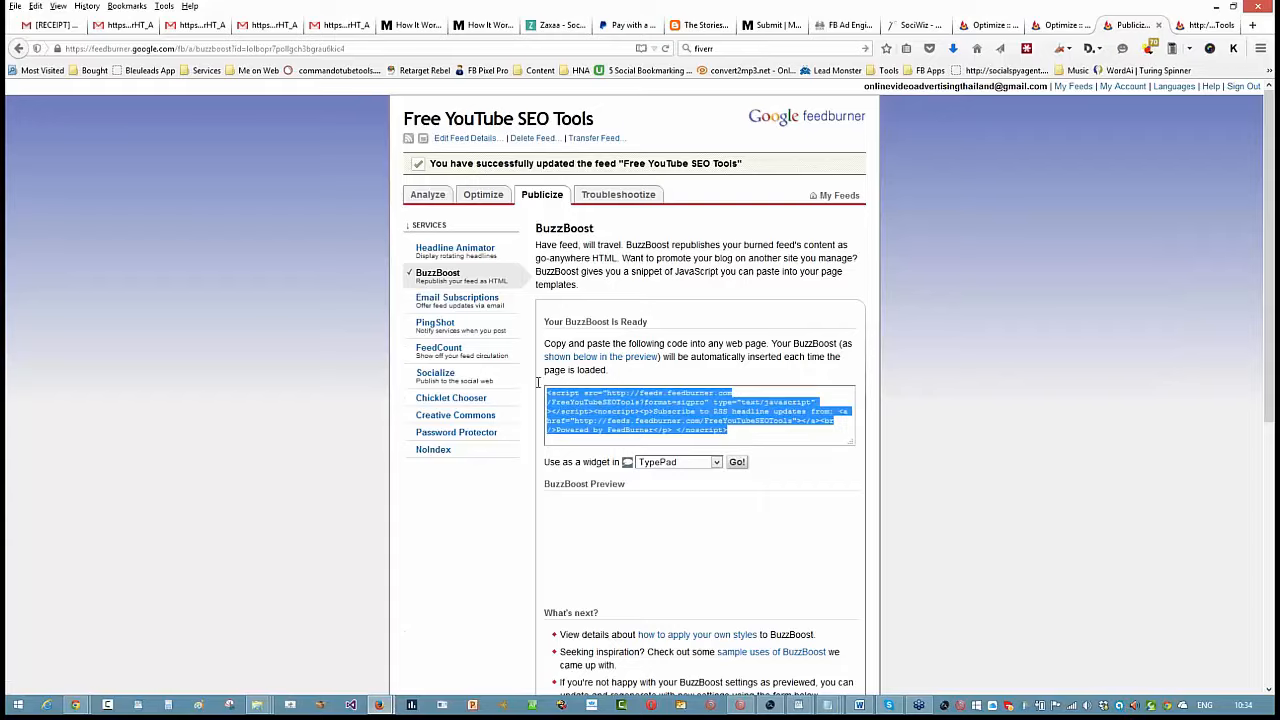
- Open the Email Subscriptions service and activate it for the feed
scroll(670, 328, "down", 4)
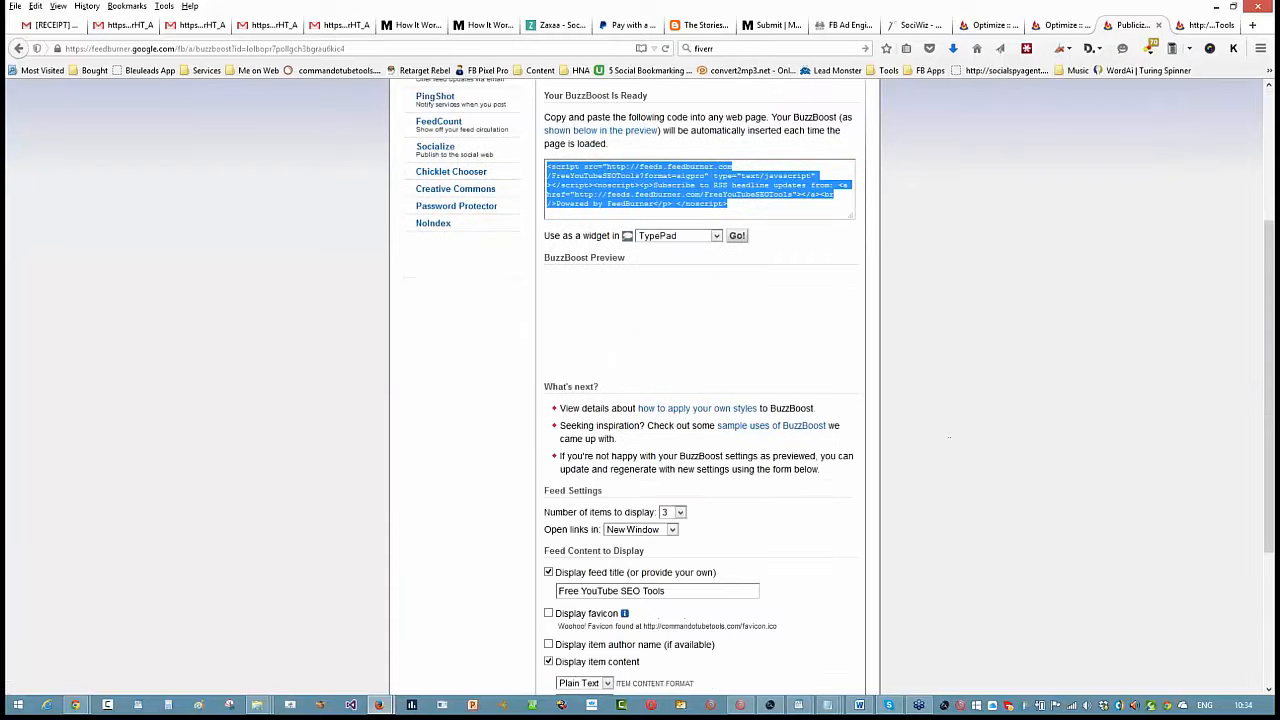
scroll(797, 366, "up", 4)
left_click(462, 300)
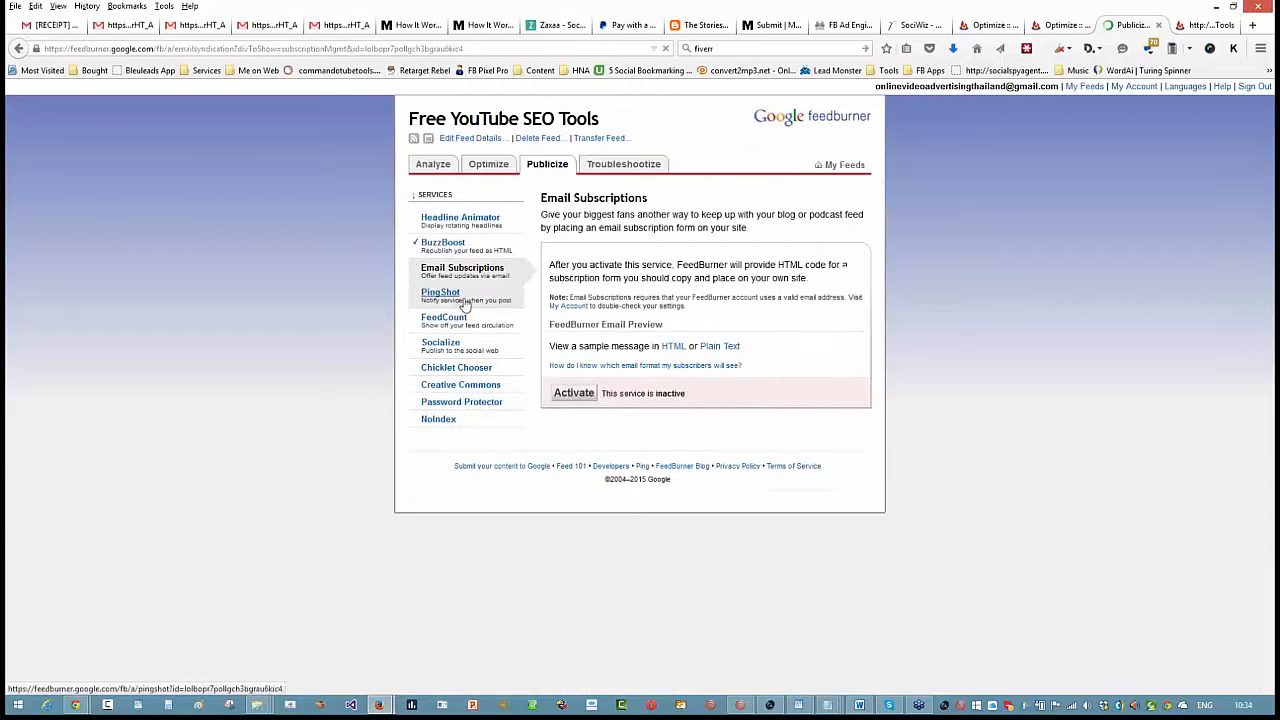
left_click(574, 394)
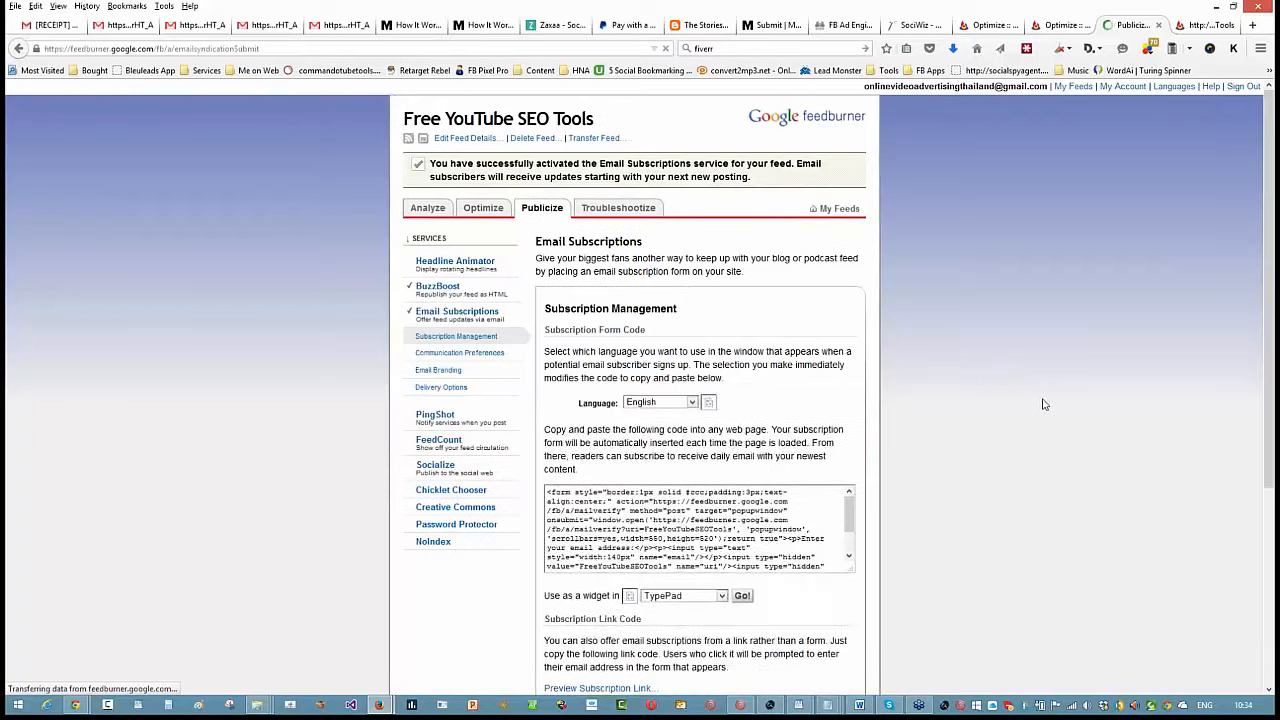
- Examine the email subscription form code, subscription link code and subscriber management options
scroll(650, 378, "down", 4)
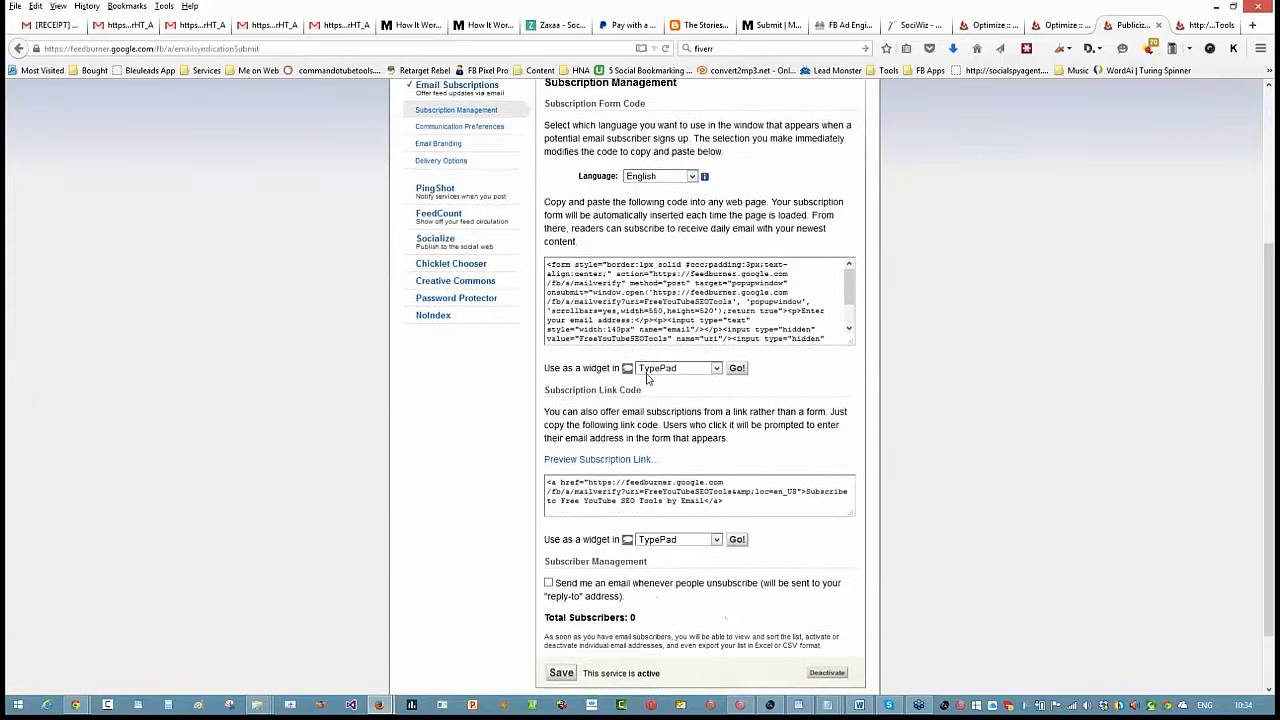
scroll(650, 370, "up", 4)
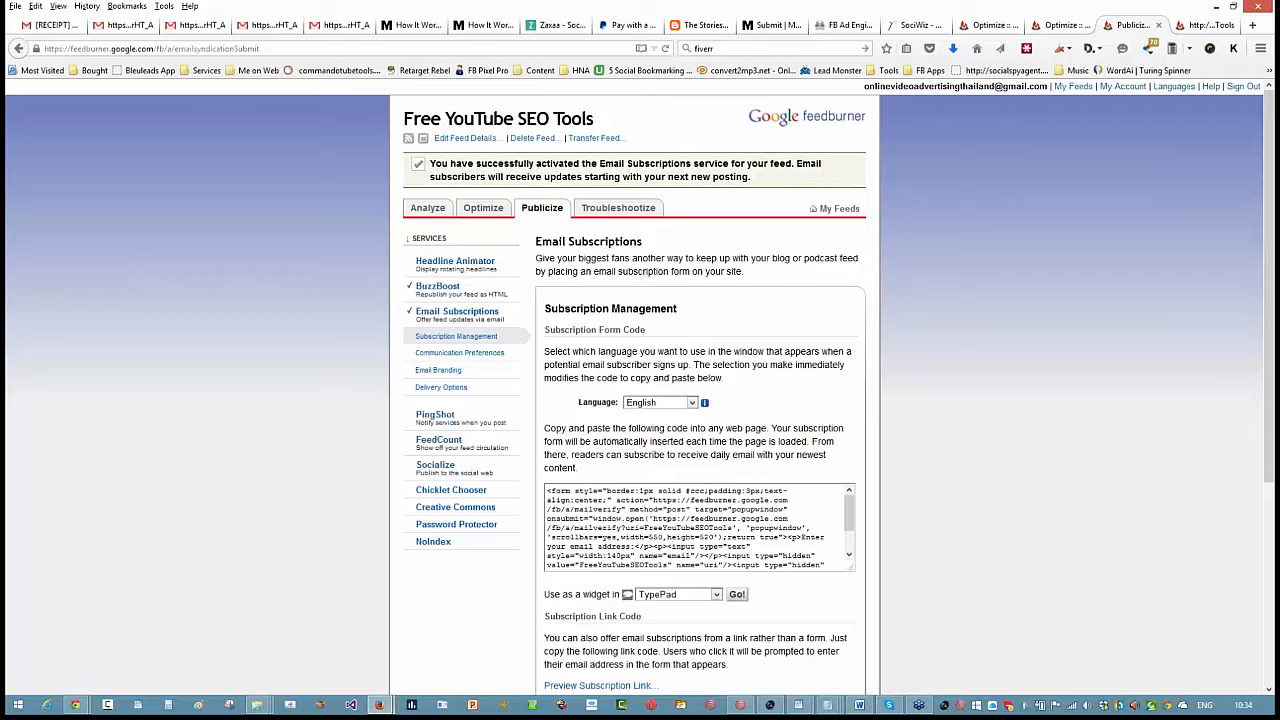
scroll(665, 518, "down", 2)
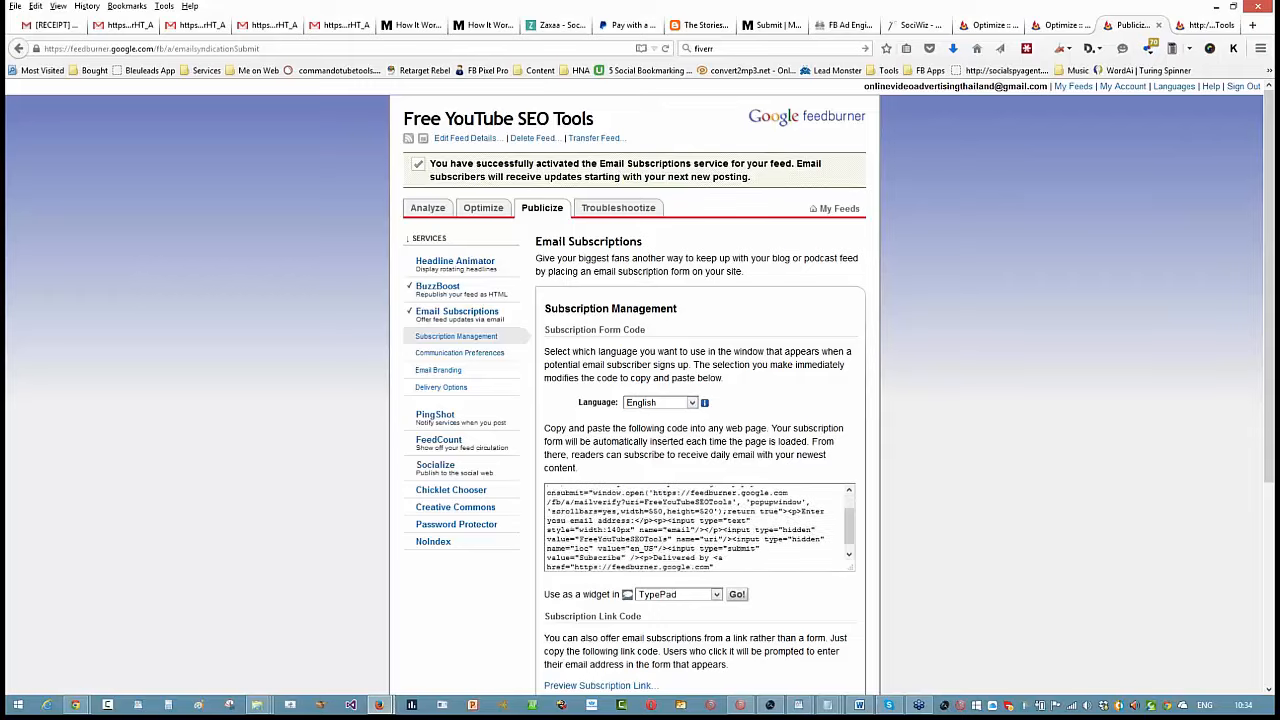
scroll(499, 364, "down", 5)
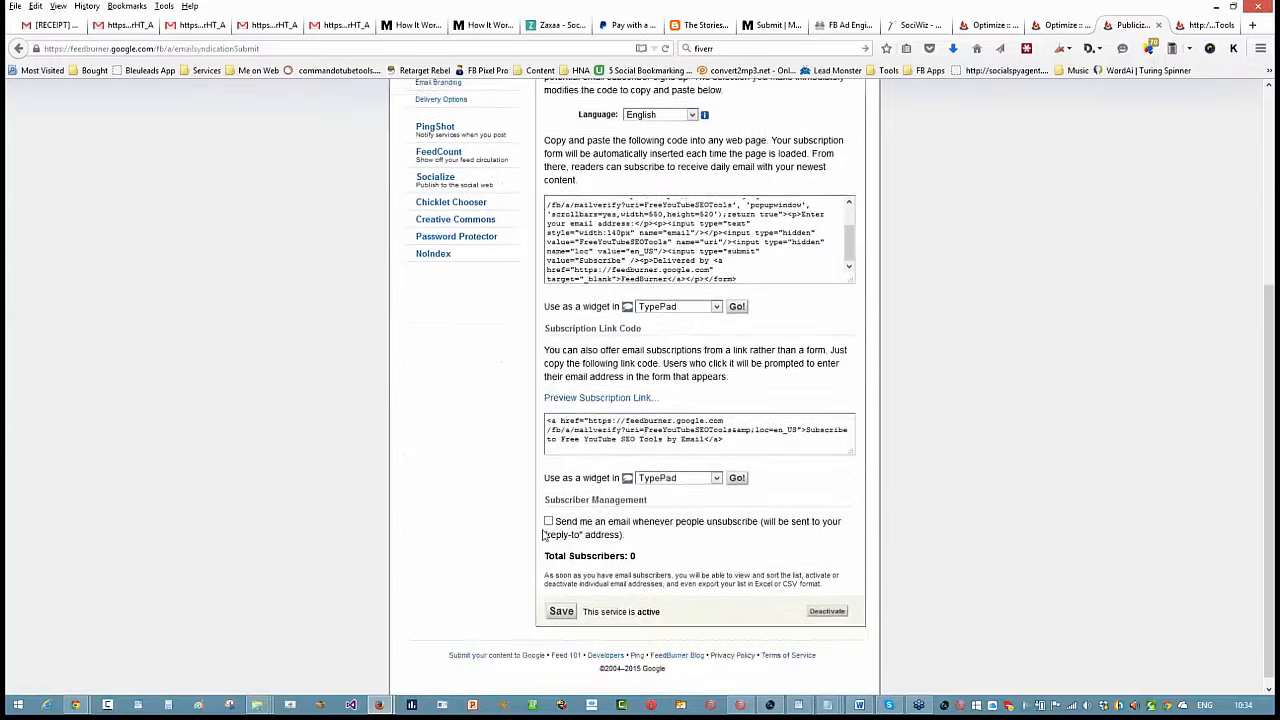
scroll(538, 497, "up", 5)
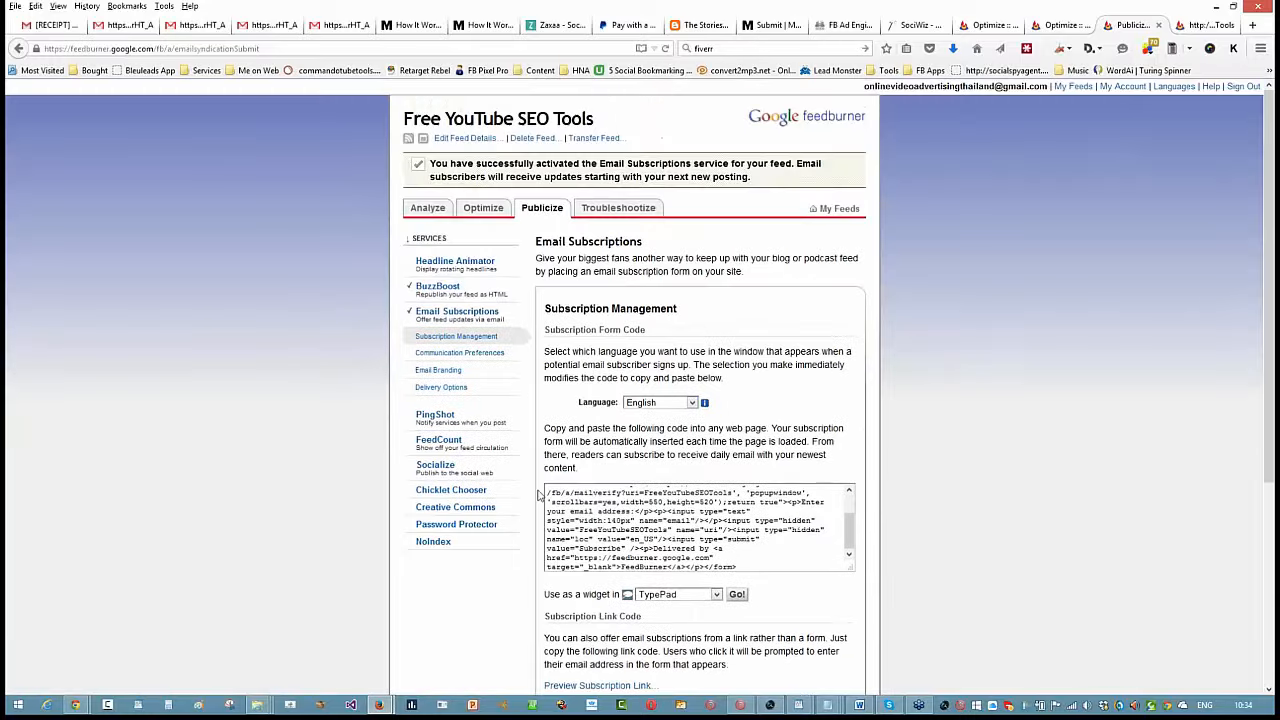
scroll(538, 497, "down", 5)
scroll(538, 497, "up", 4)
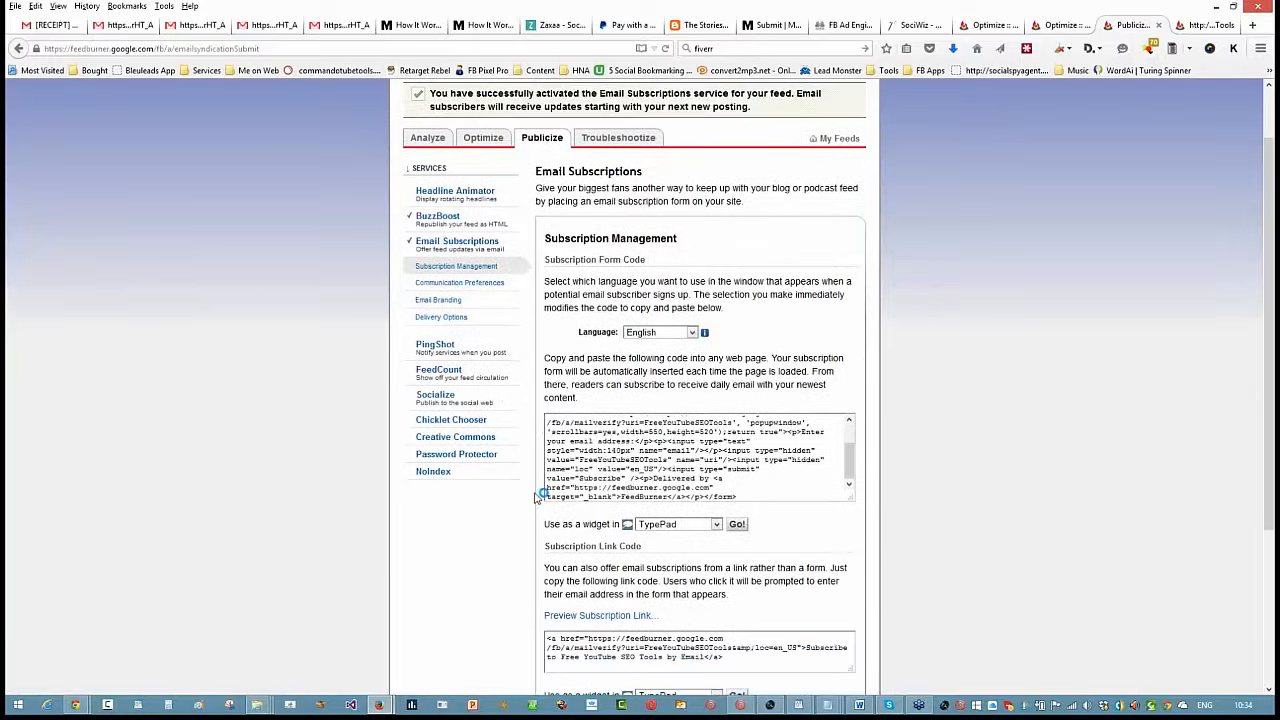
scroll(512, 527, "down", 3)
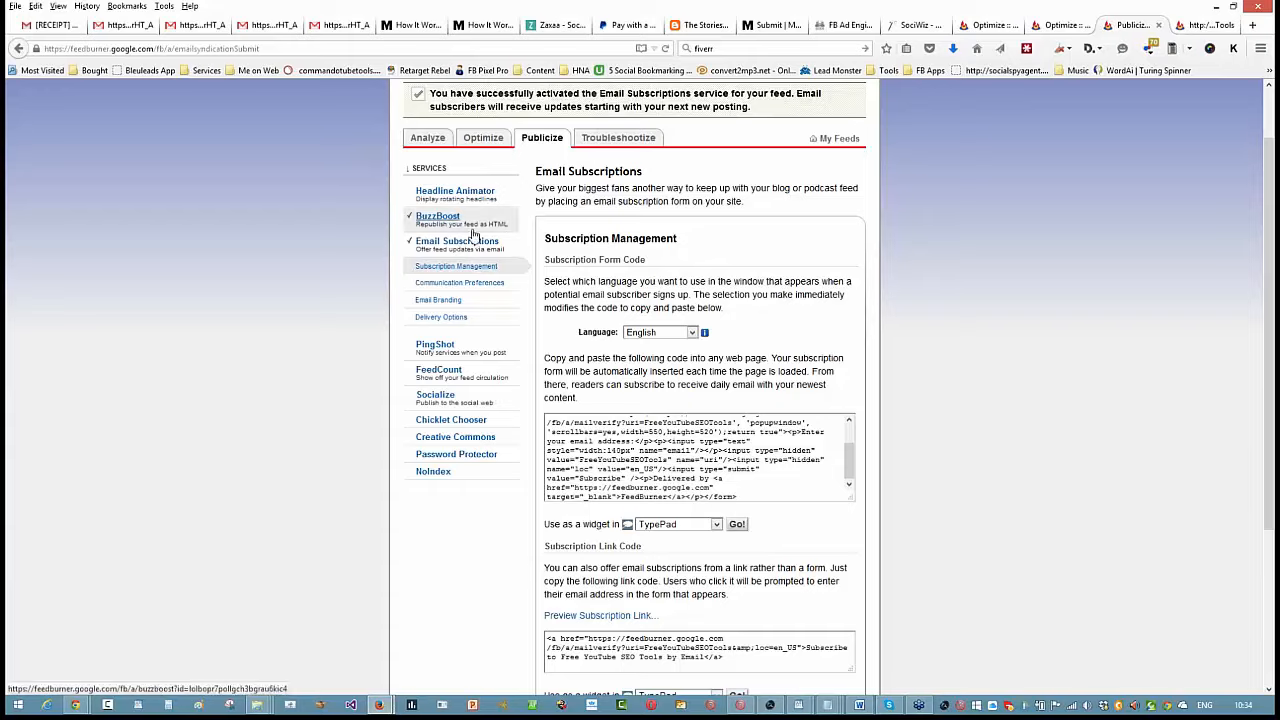
- Return to the email subscription management settings and activate the PingShot service for the feed
left_click(474, 268)
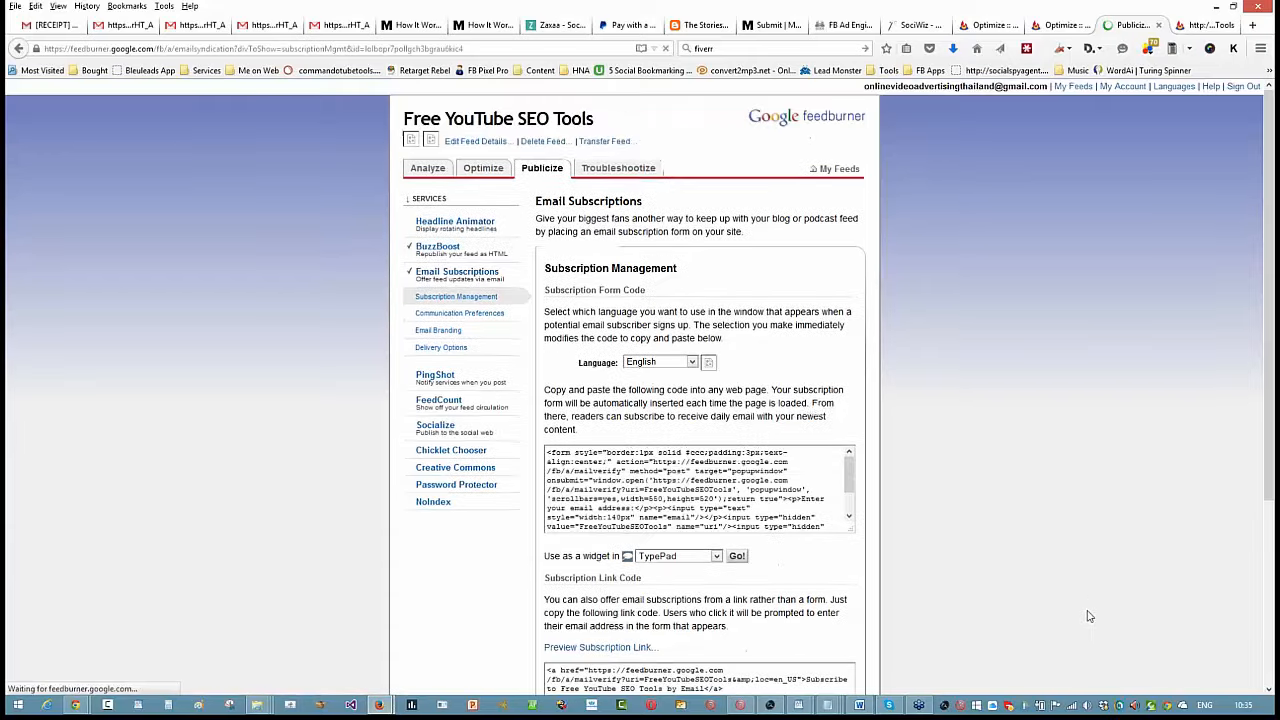
scroll(1088, 616, "down", 3)
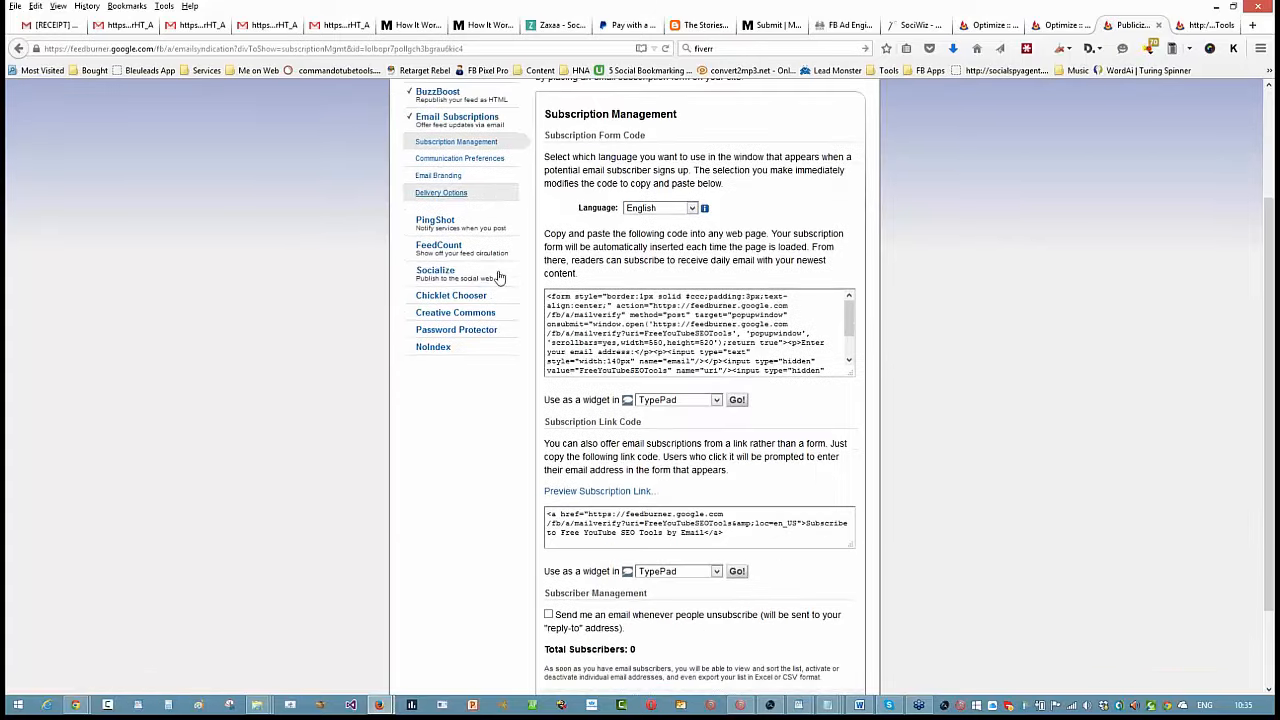
left_click(433, 224)
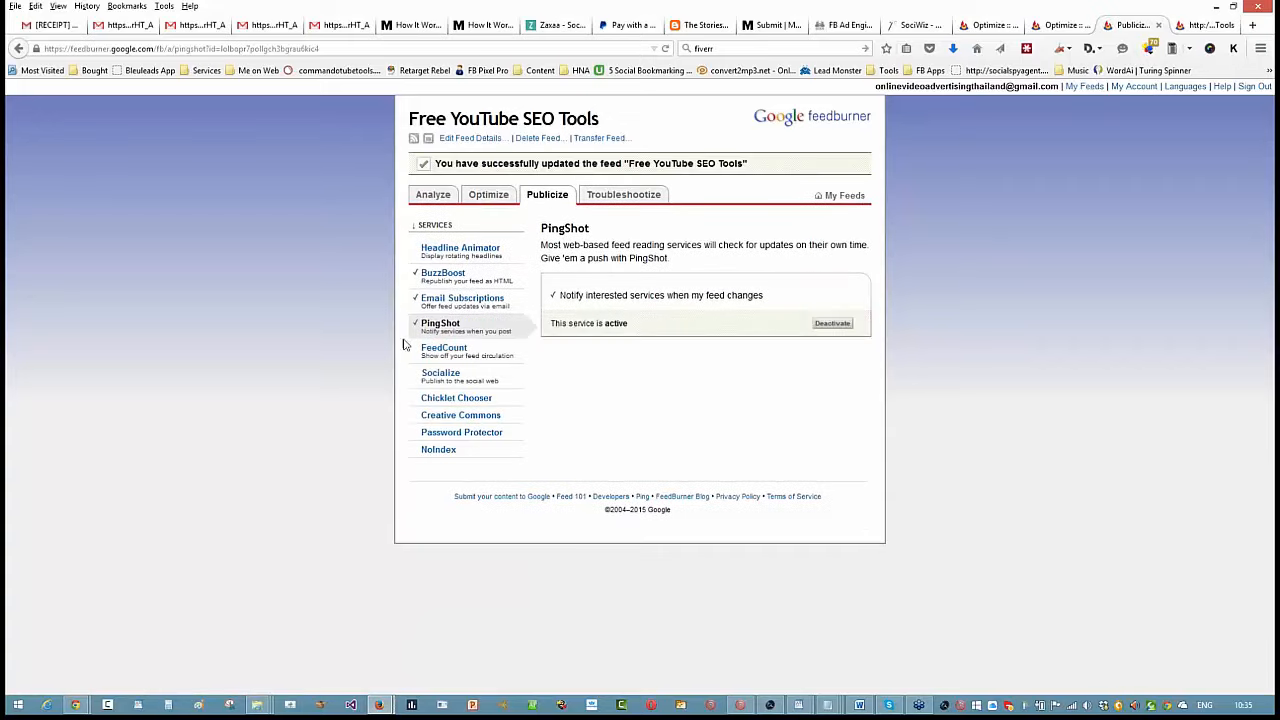
- Look over the FeedCount service and set the Socialize post content to Title only
left_click(440, 352)
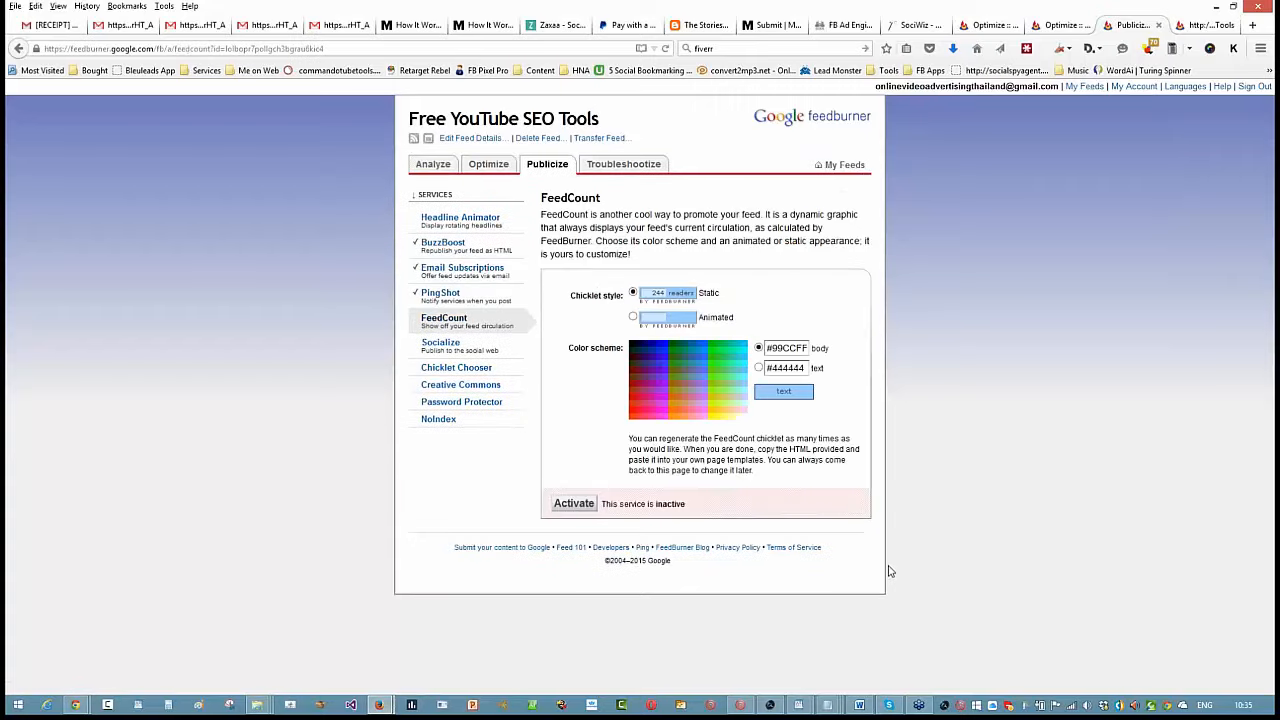
left_click(441, 344)
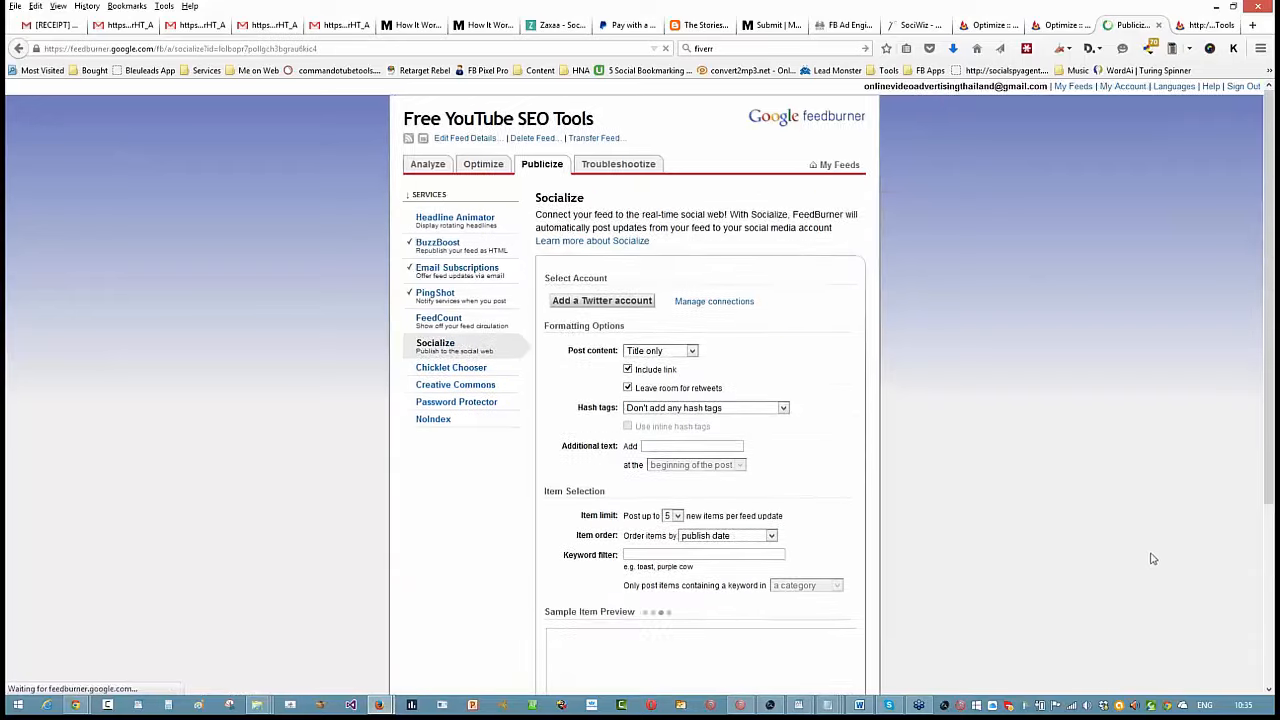
scroll(808, 330, "down", 2)
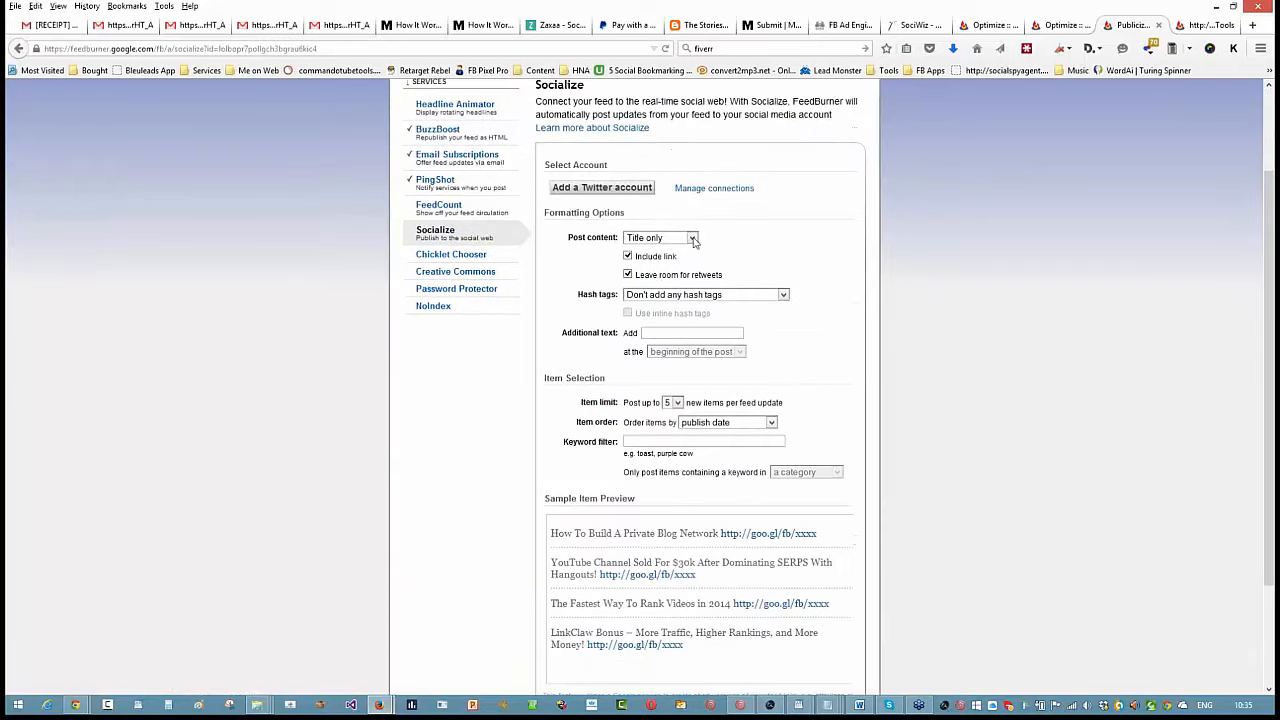
left_click(692, 239)
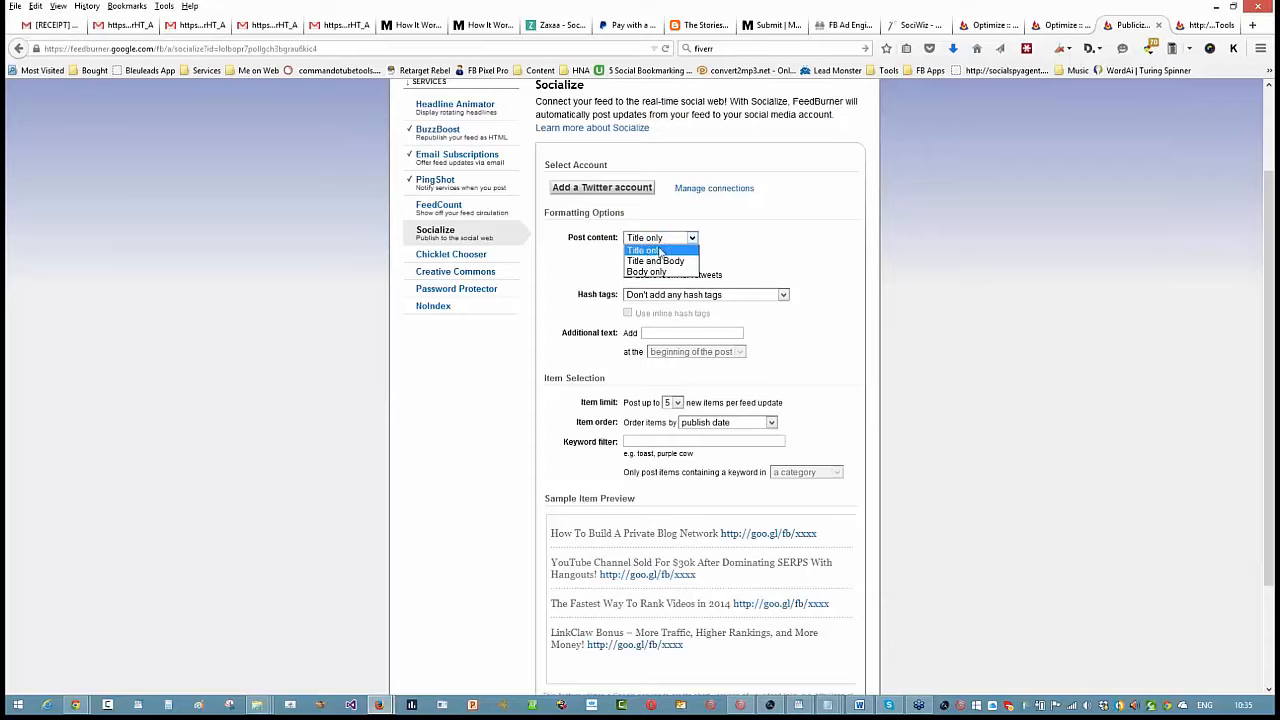
left_click(646, 250)
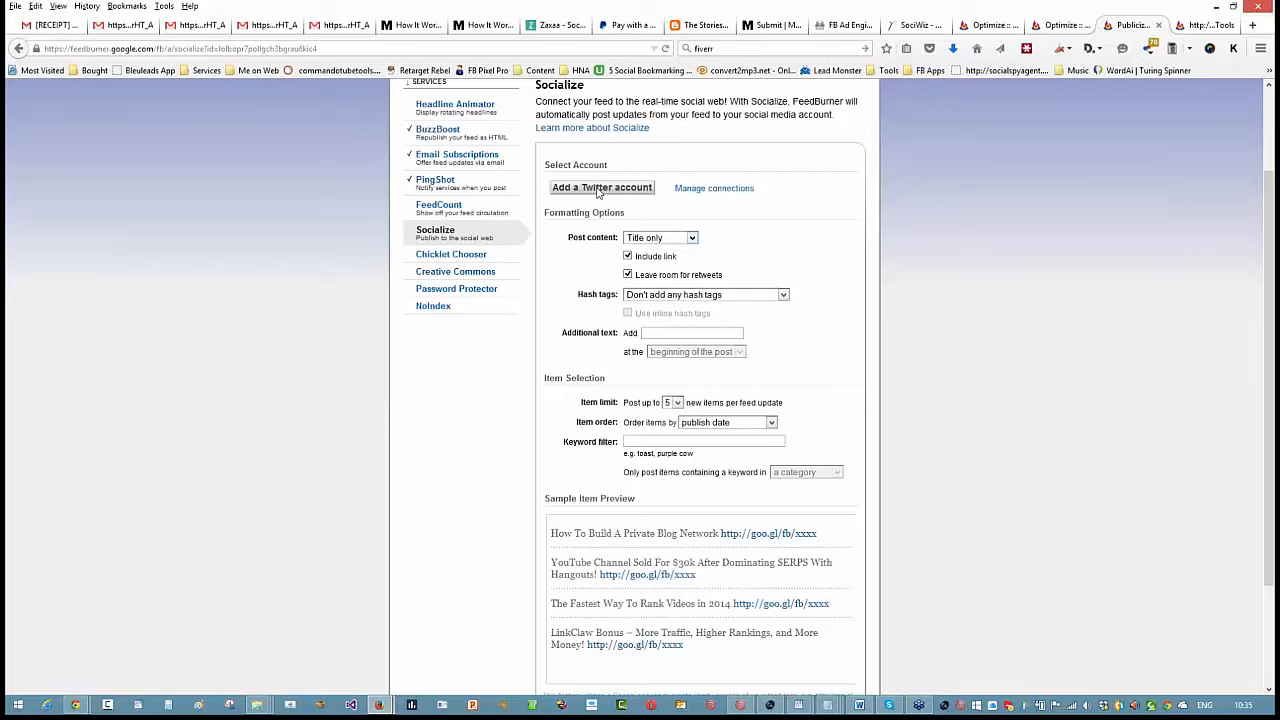
- Add a Twitter account to Socialize, filling the username and account password from the first matching LastPass entry and authorizing Google
left_click(598, 189)
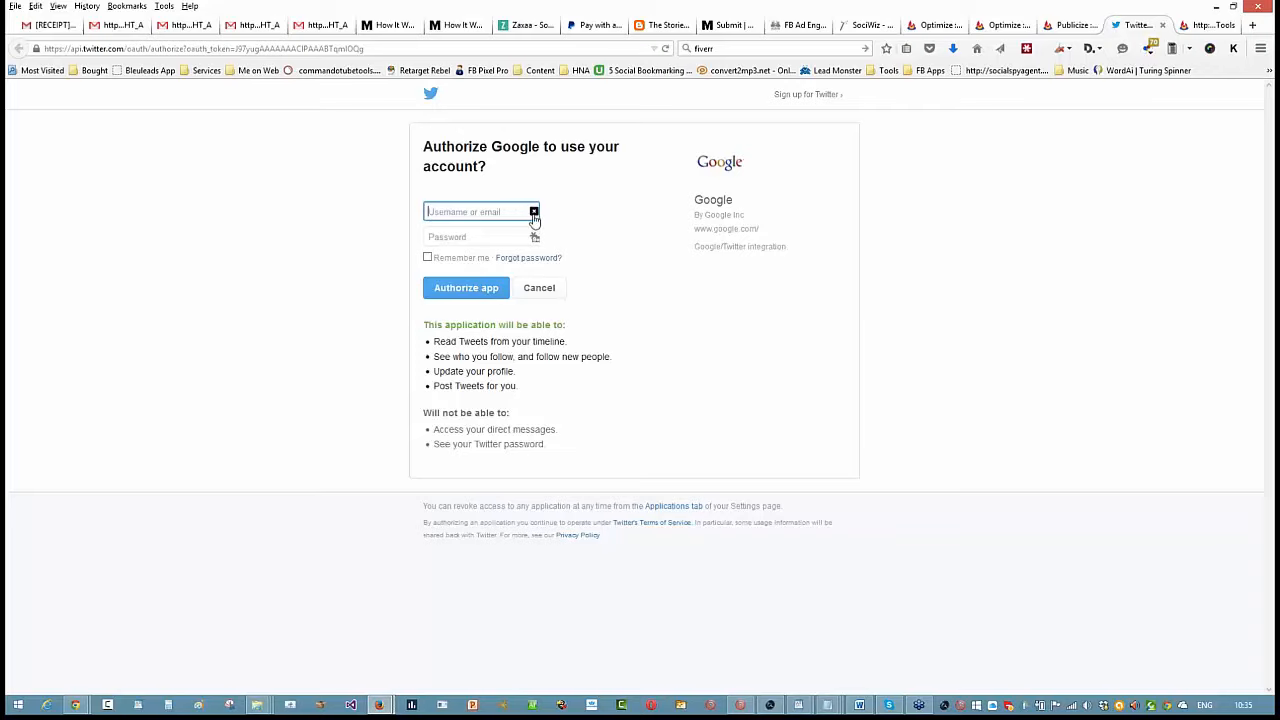
left_click(1026, 48)
mouse_move(1062, 198)
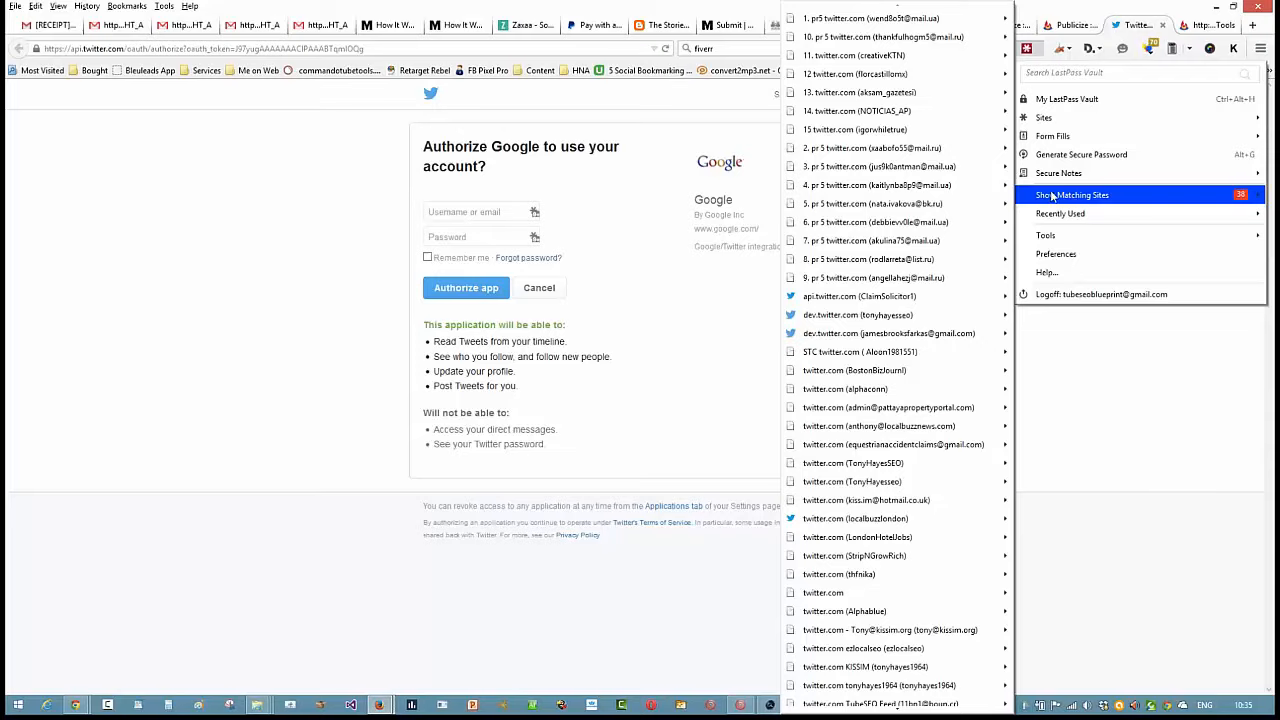
mouse_move(915, 18)
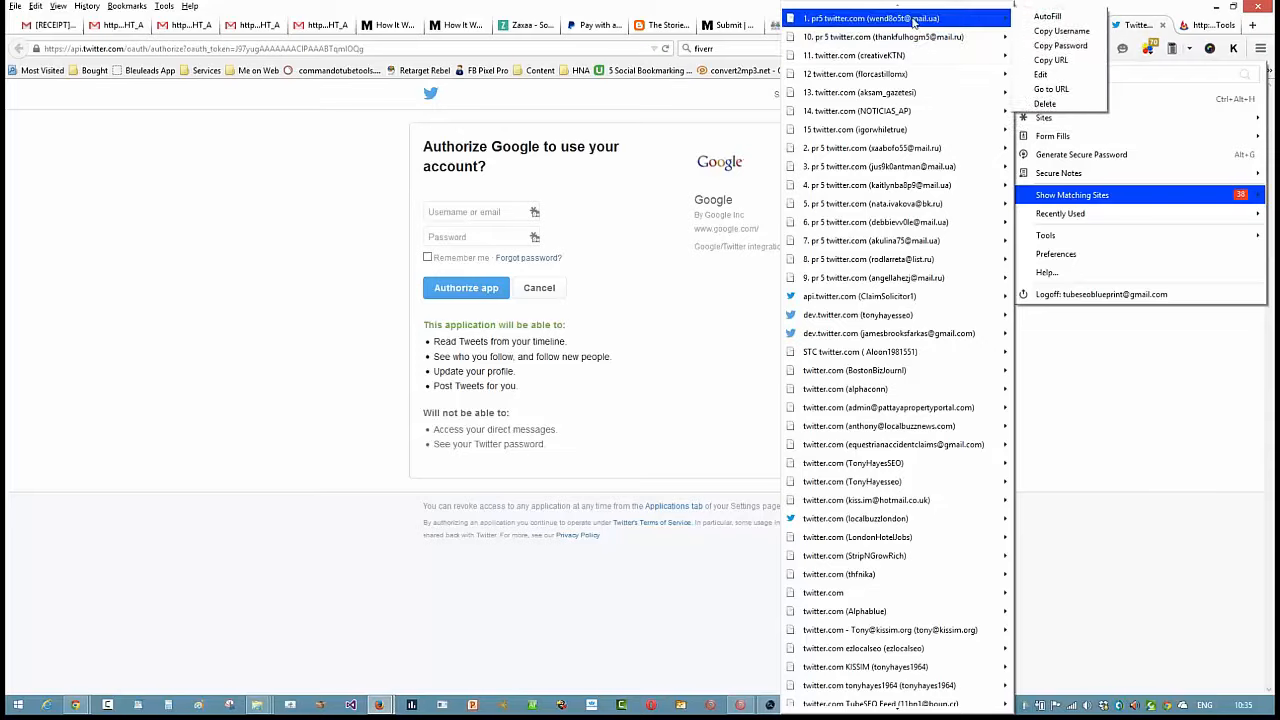
left_click(1031, 20)
left_click(480, 294)
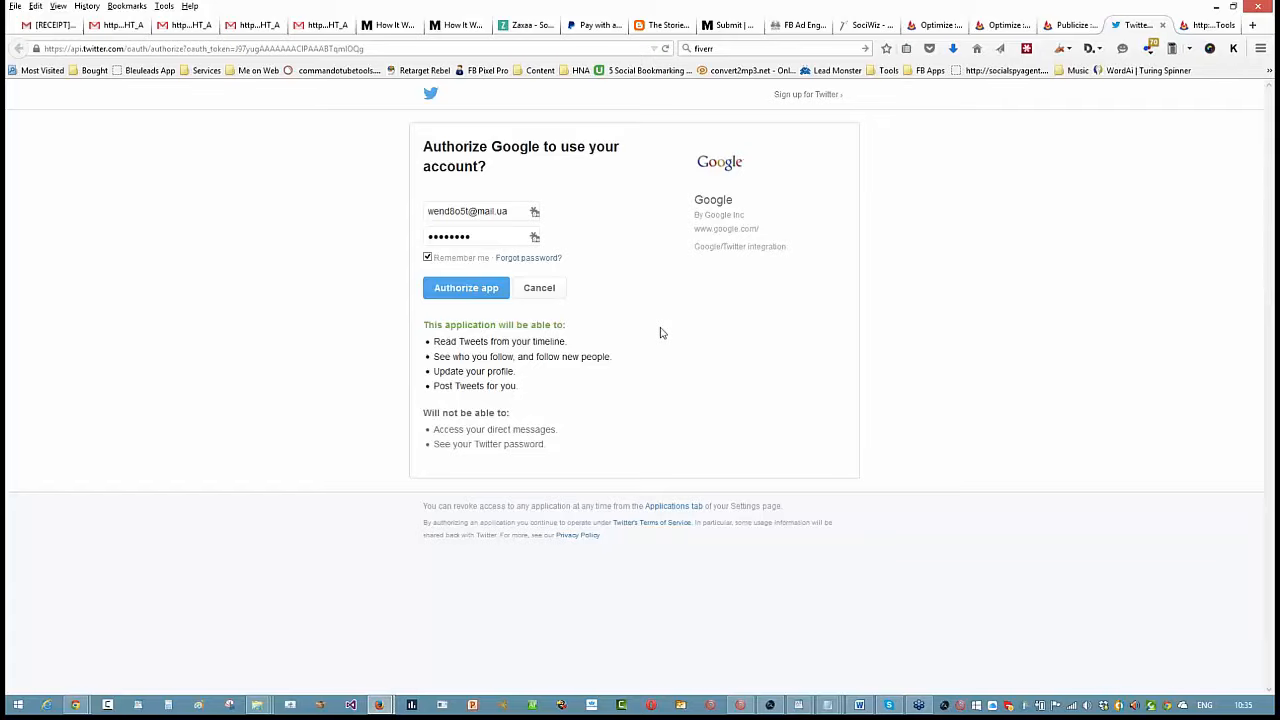
left_click(476, 290)
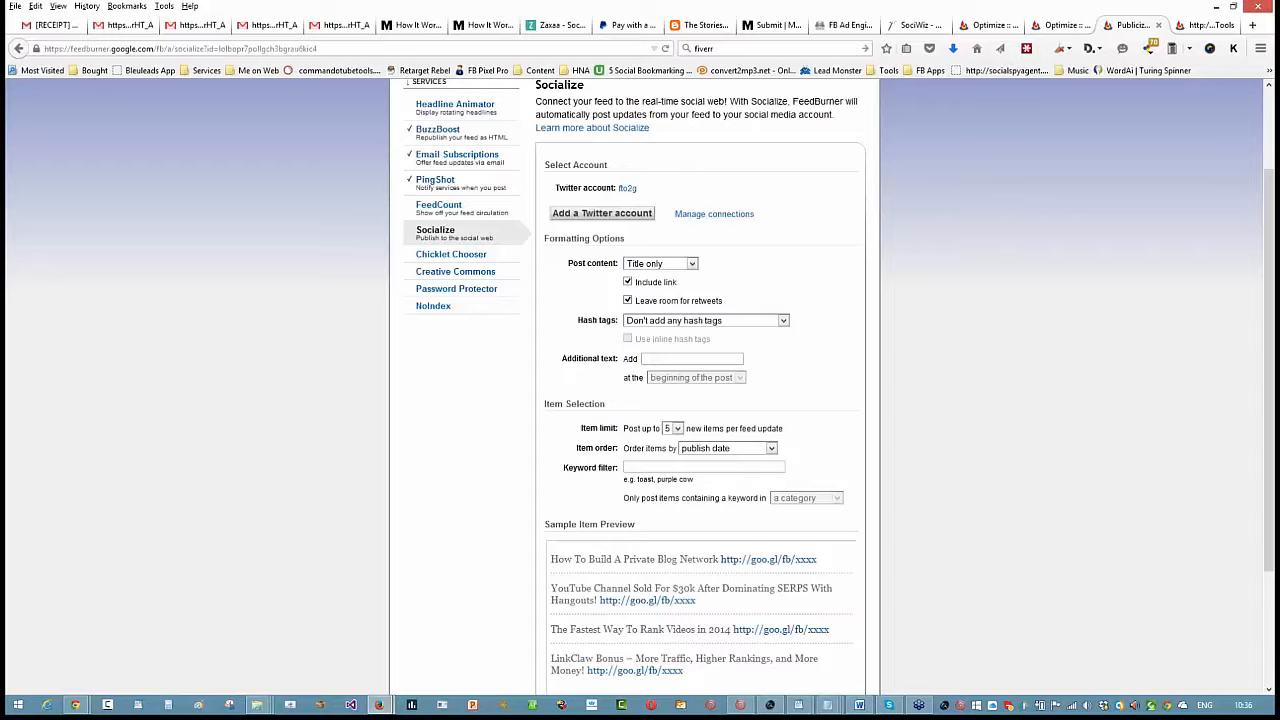
- Examine the Google connected accounts and the account types available to connect, and return to the Socialize settings
left_click(695, 216)
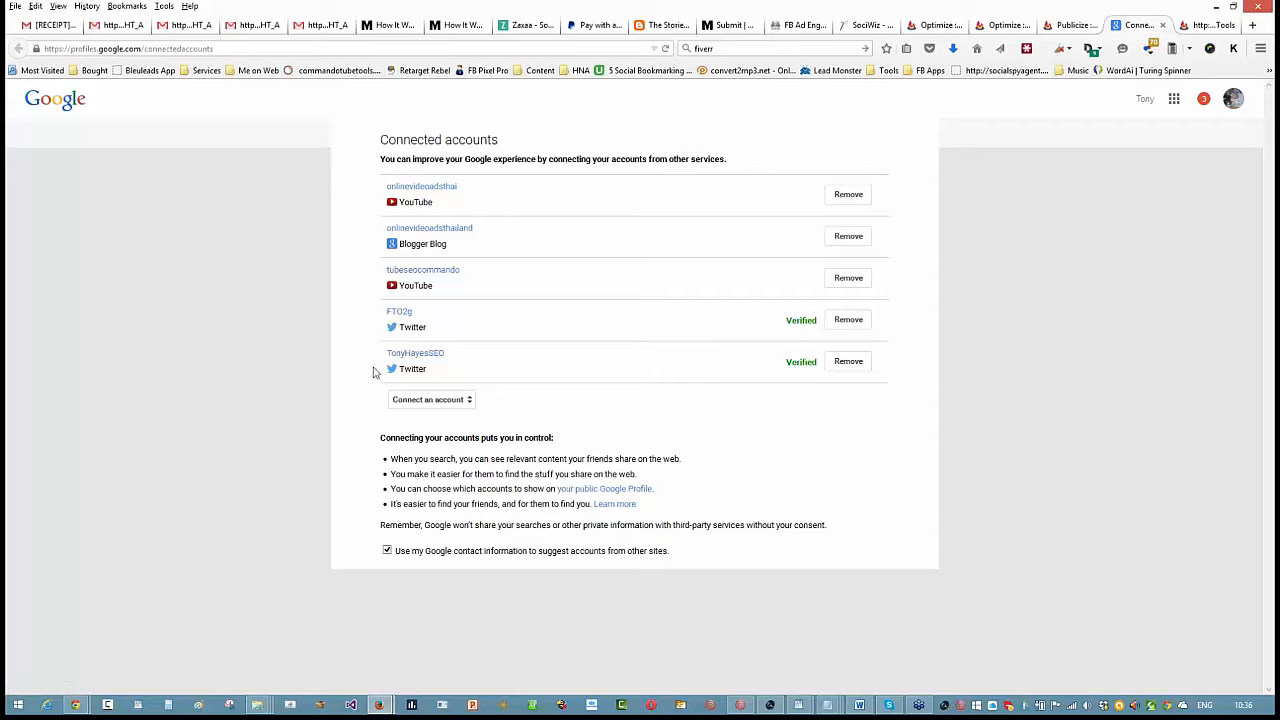
left_click(470, 402)
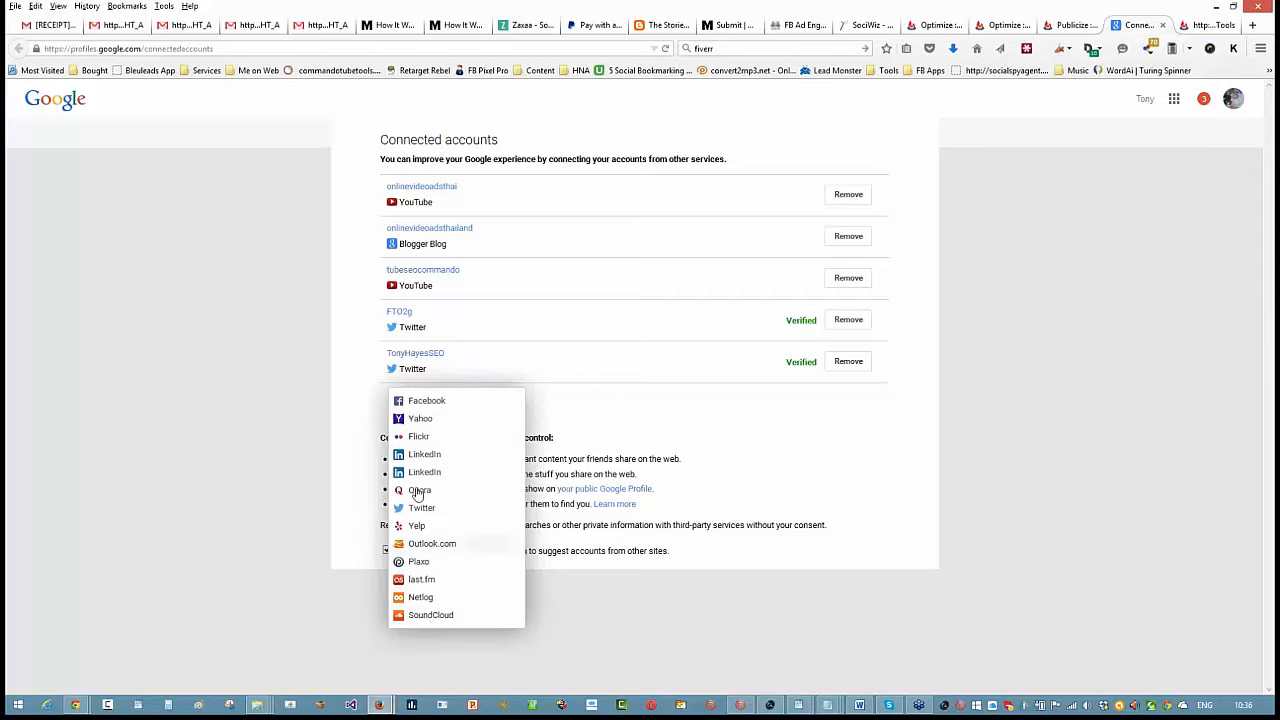
left_click(948, 455)
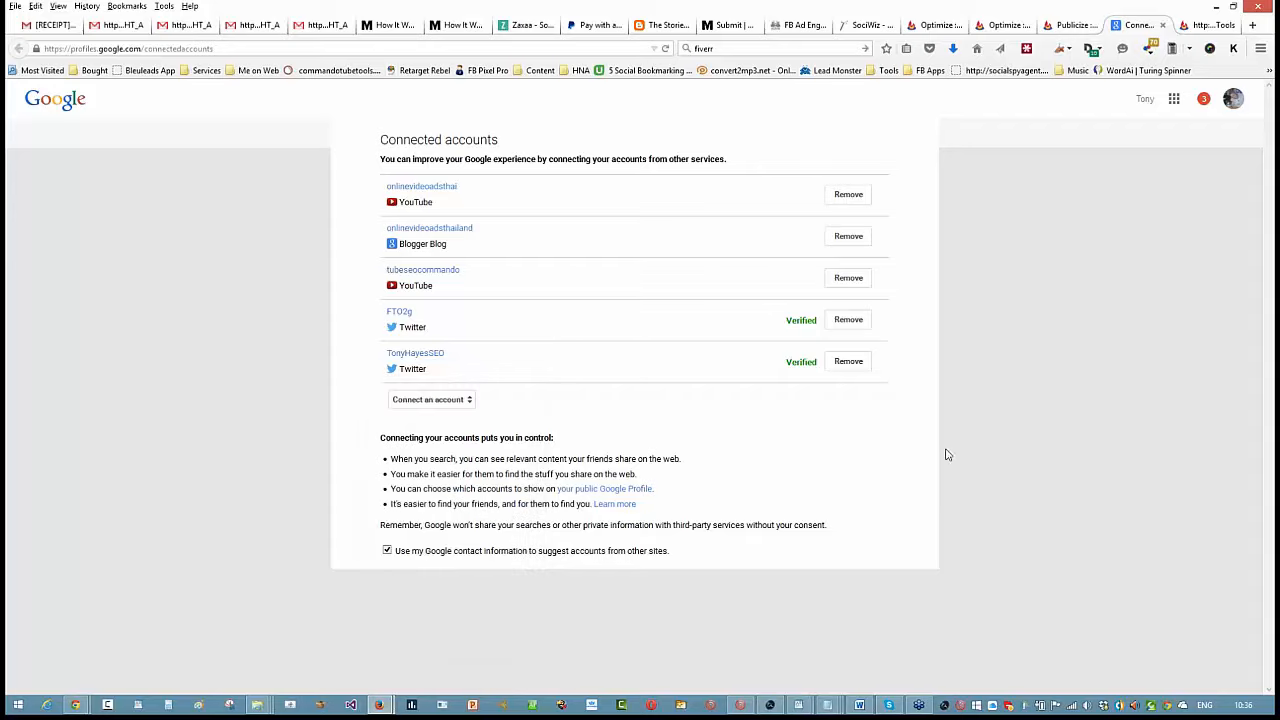
left_click(1163, 26)
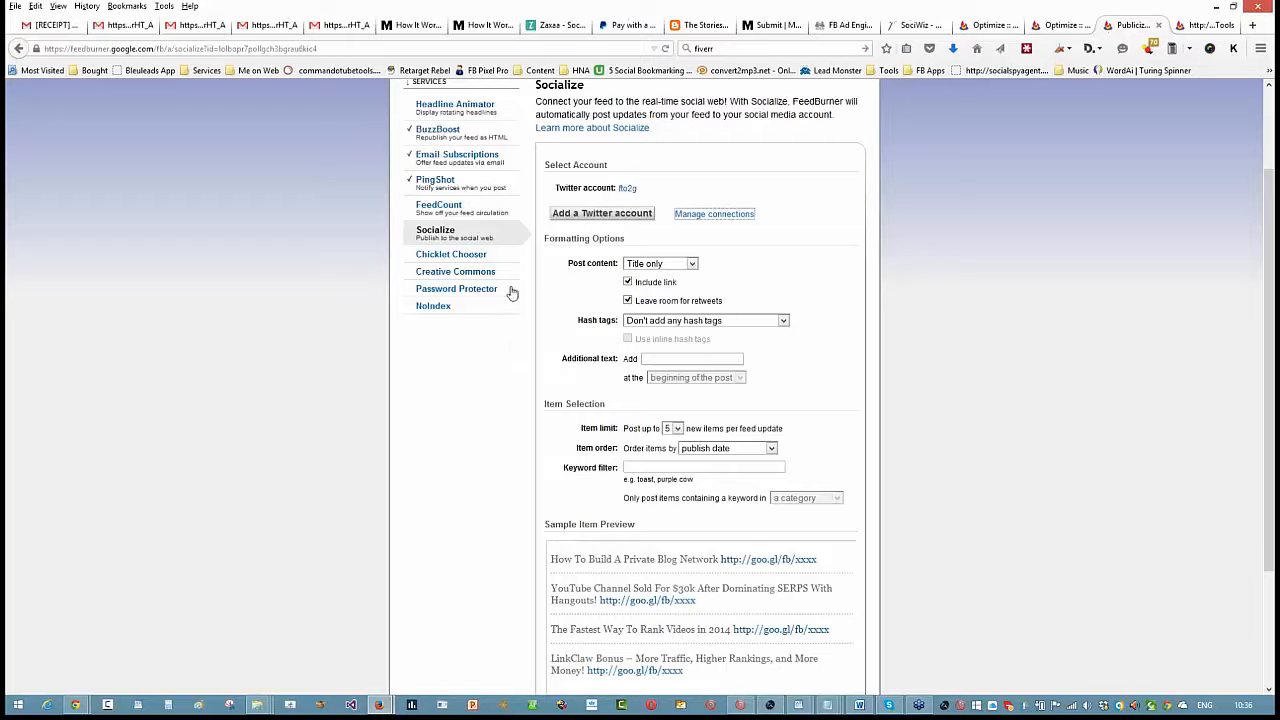
- Activate the Socialize service with the added Twitter account and the default formatting and item selection
scroll(512, 292, "down", 2)
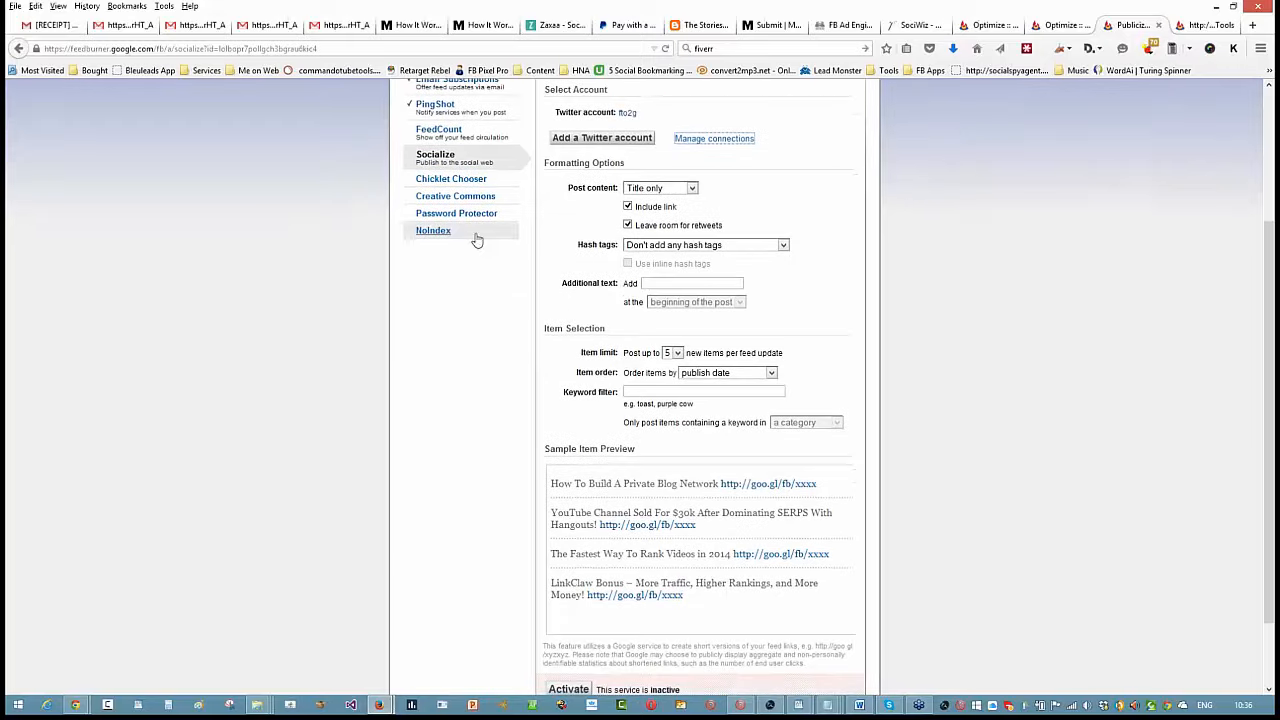
scroll(477, 241, "down", 2)
scroll(477, 241, "up", 3)
scroll(477, 241, "down", 1)
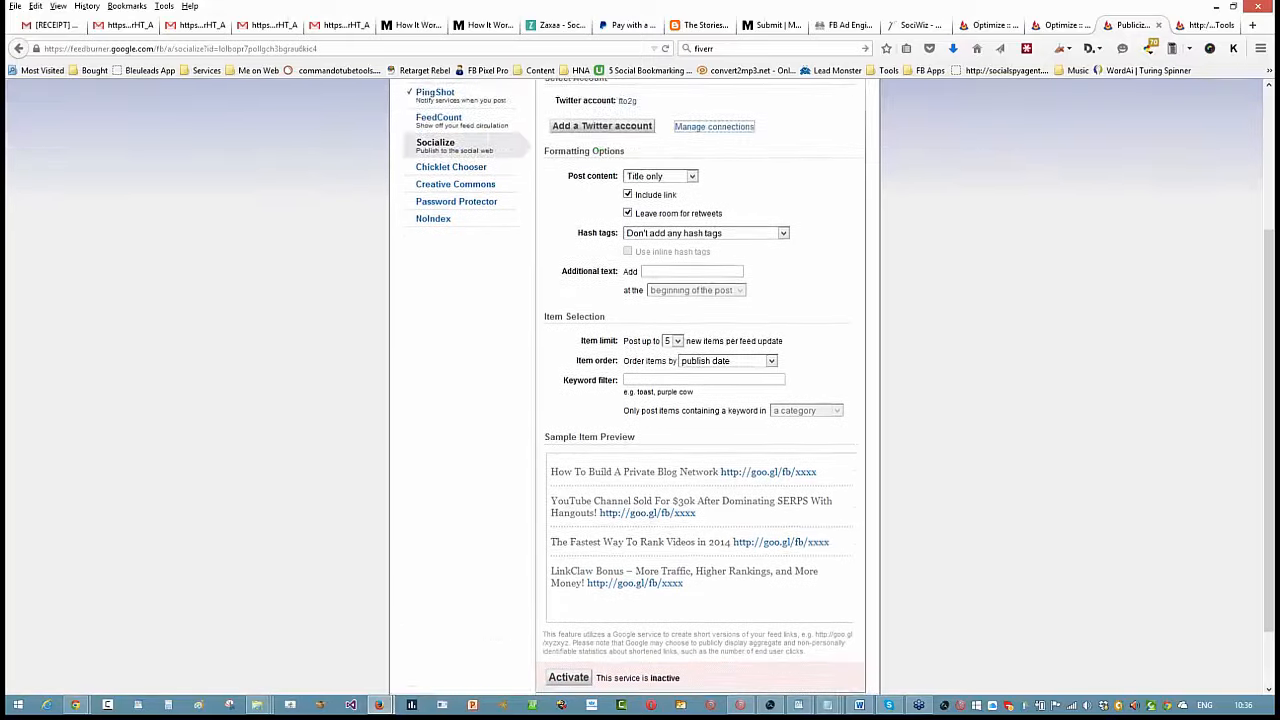
scroll(578, 688, "down", 2)
left_click(567, 606)
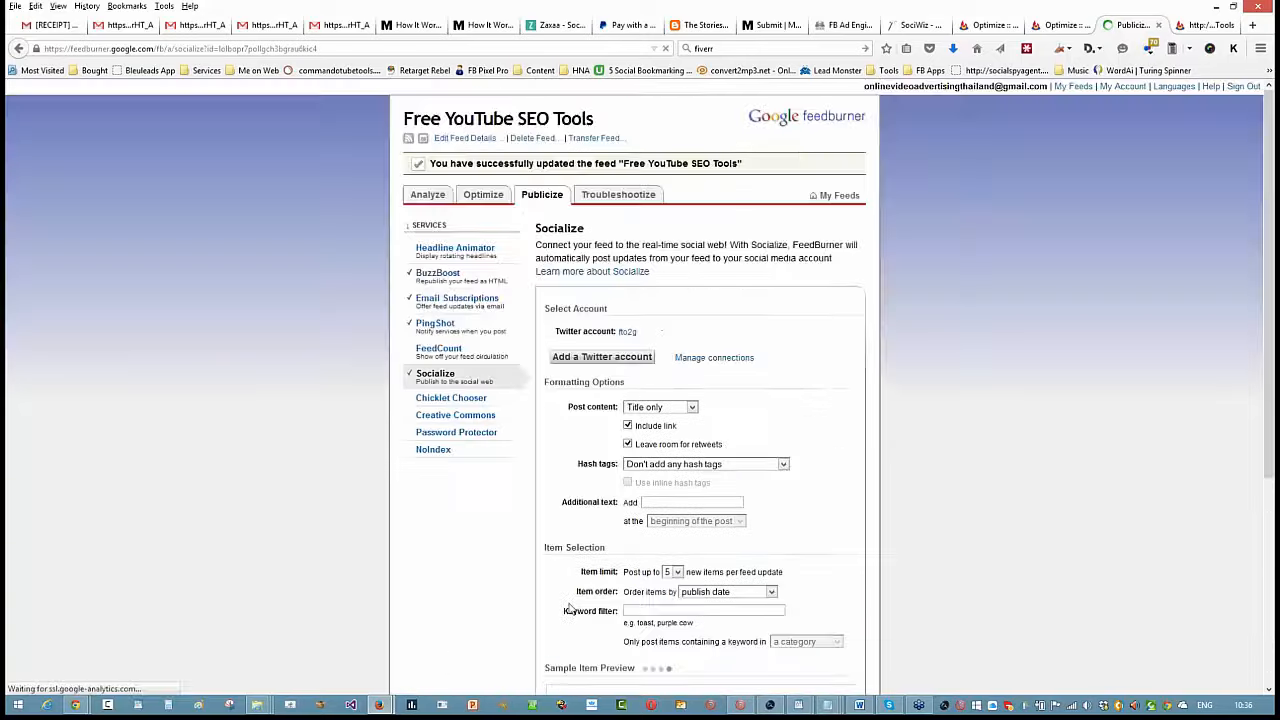
- Review the Socialize formatting, item selection and sample preview, and save the service settings
scroll(931, 557, "down", 5)
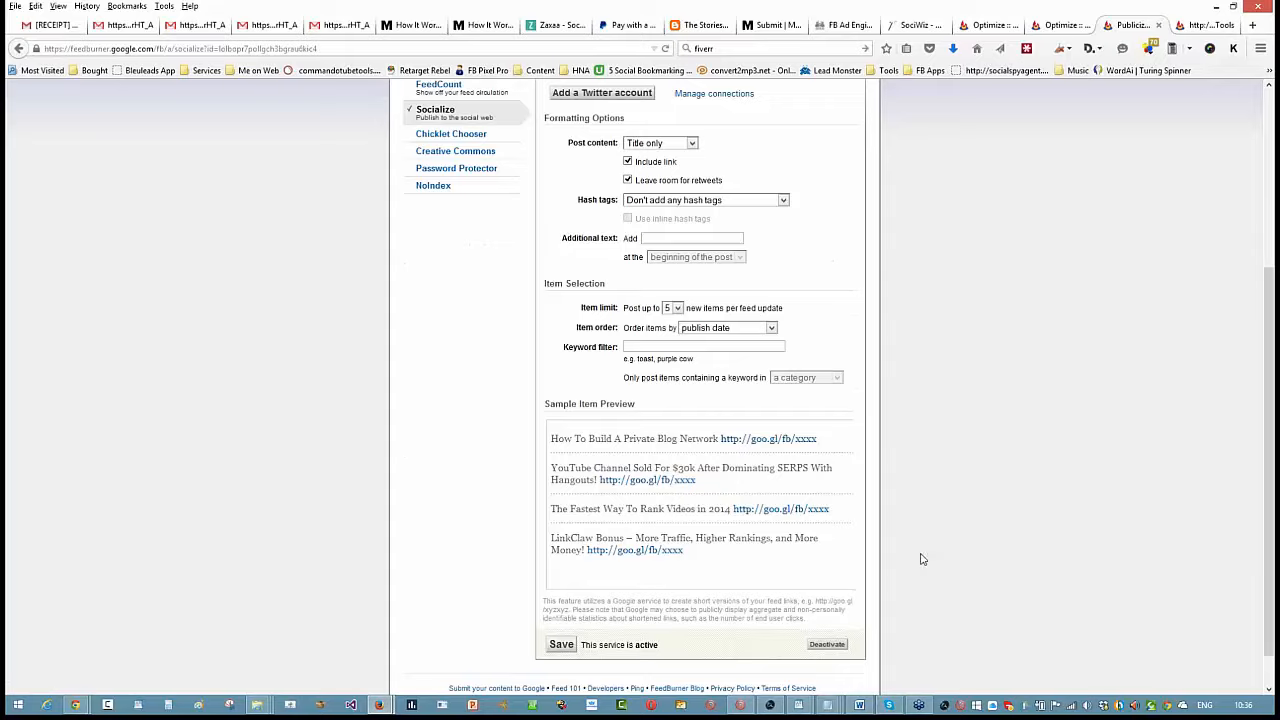
scroll(920, 557, "up", 2)
scroll(911, 575, "down", 2)
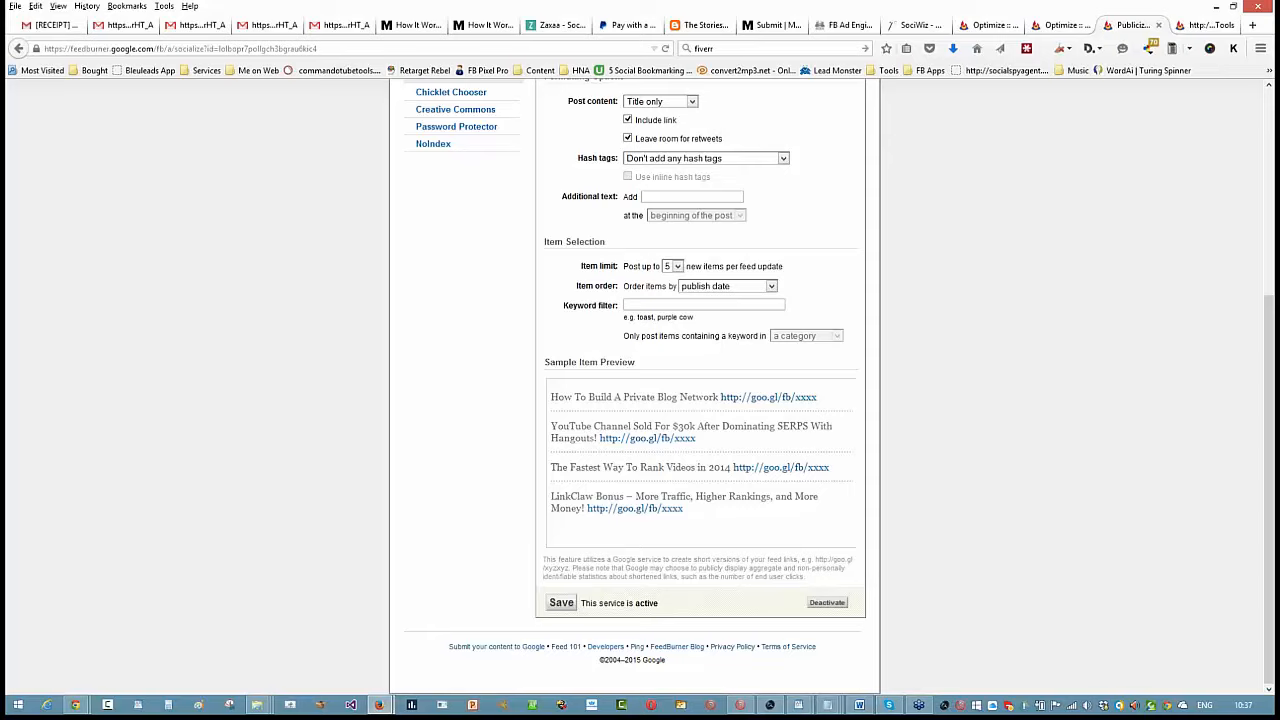
left_click(566, 605)
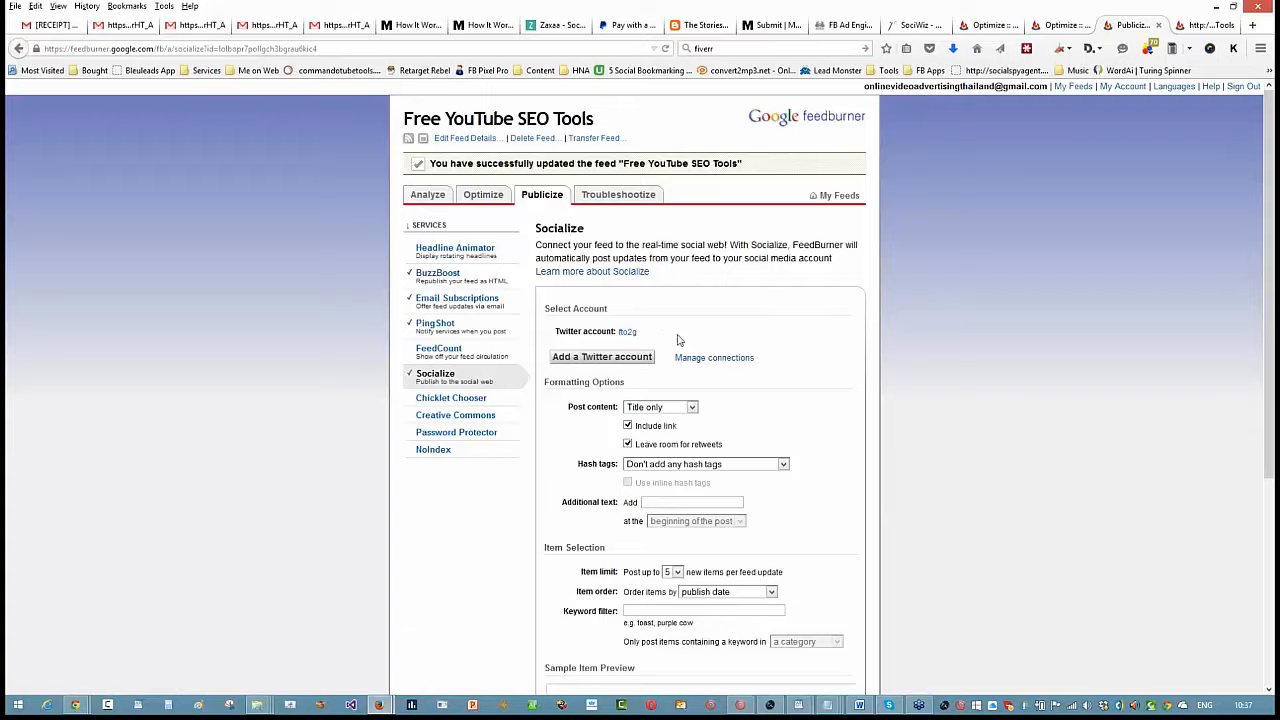
- Close the published feed page and all the open FeedBurner Publicize and Optimize pages
left_click(1160, 26)
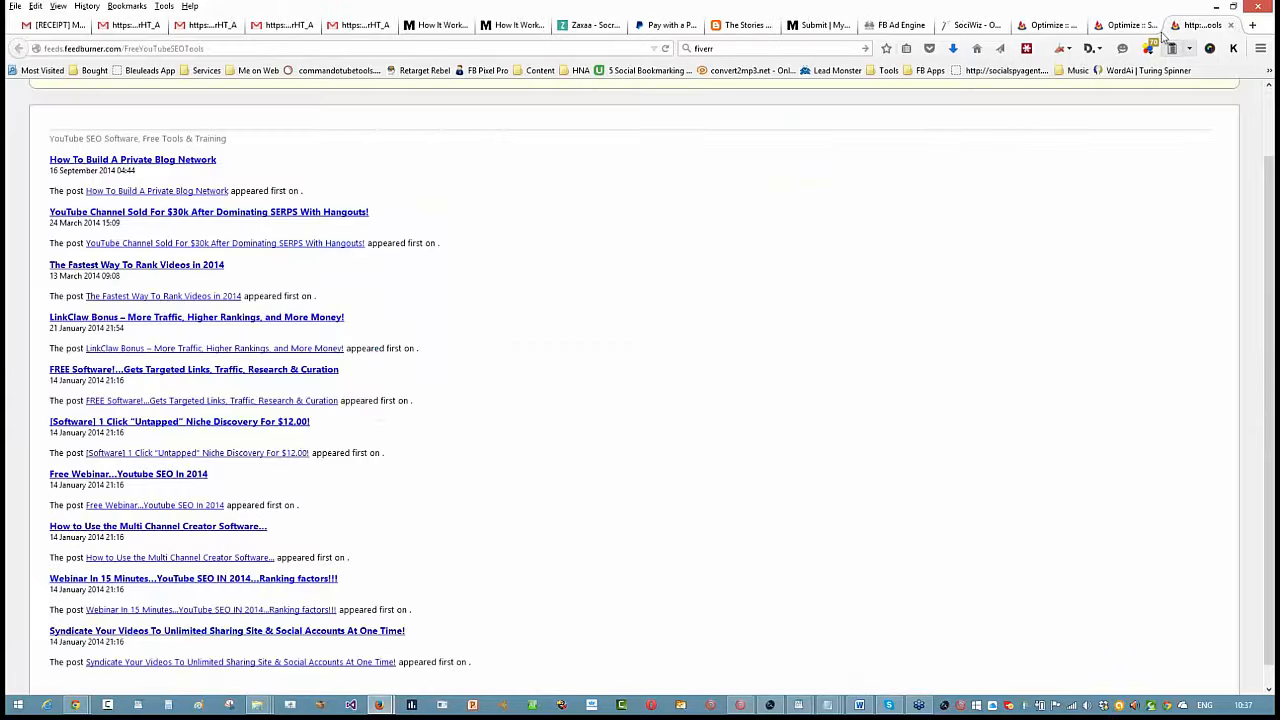
left_click(1232, 26)
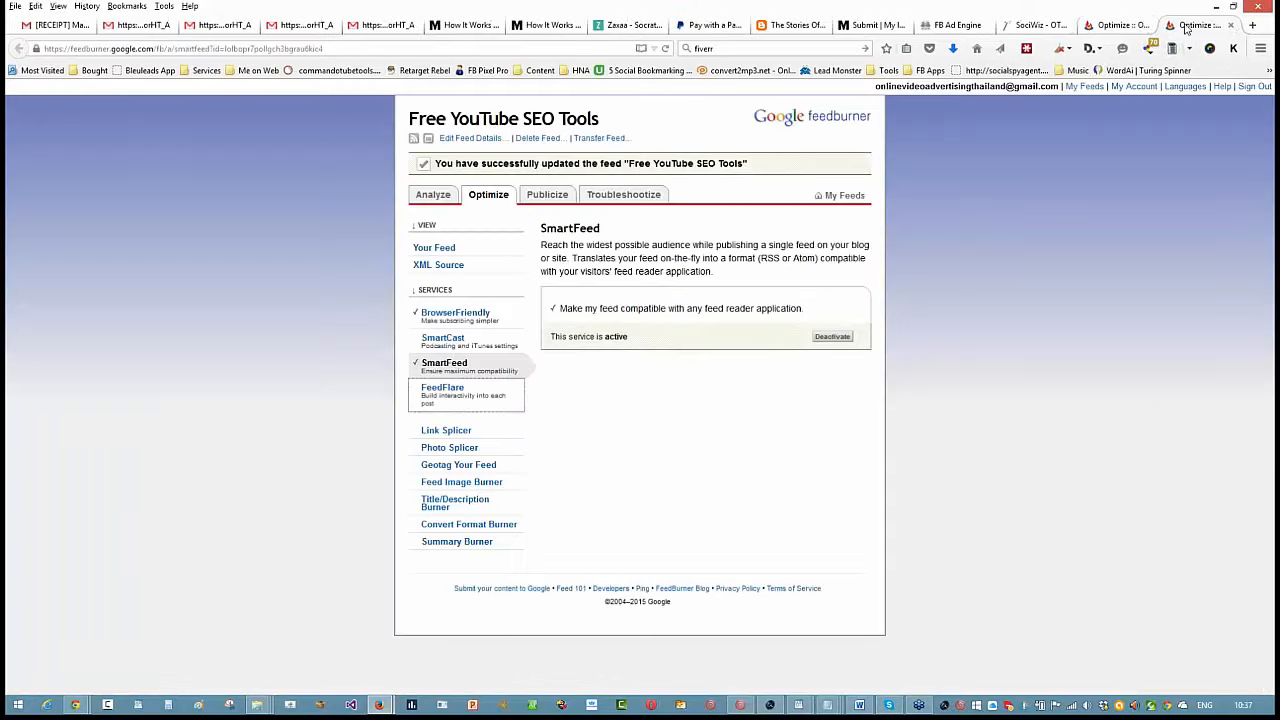
left_click(1115, 27)
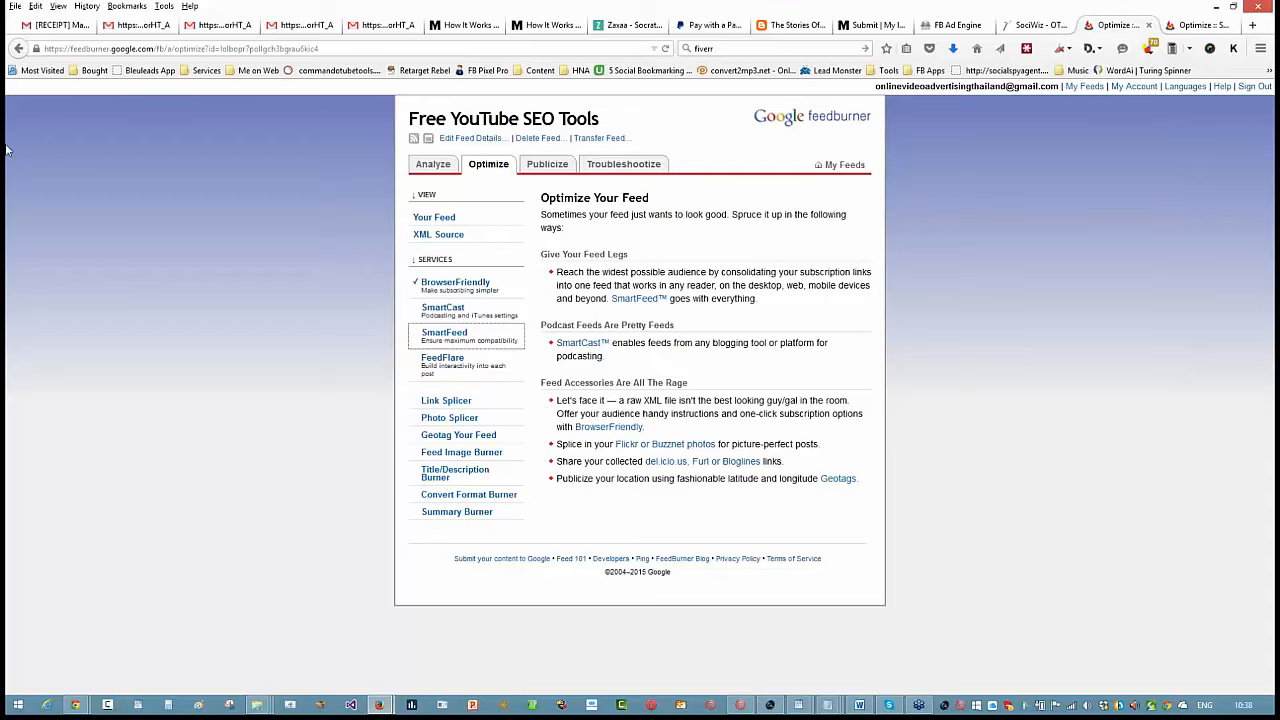
left_click(1148, 25)
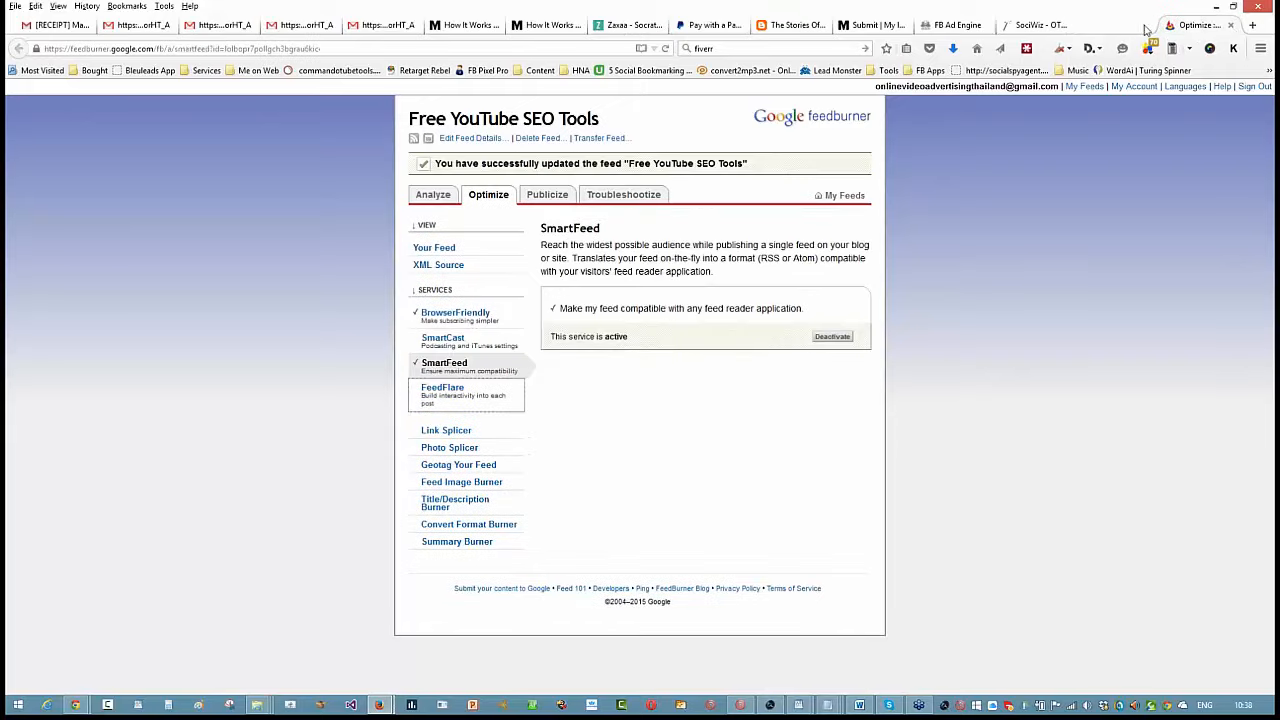
left_click(1230, 25)
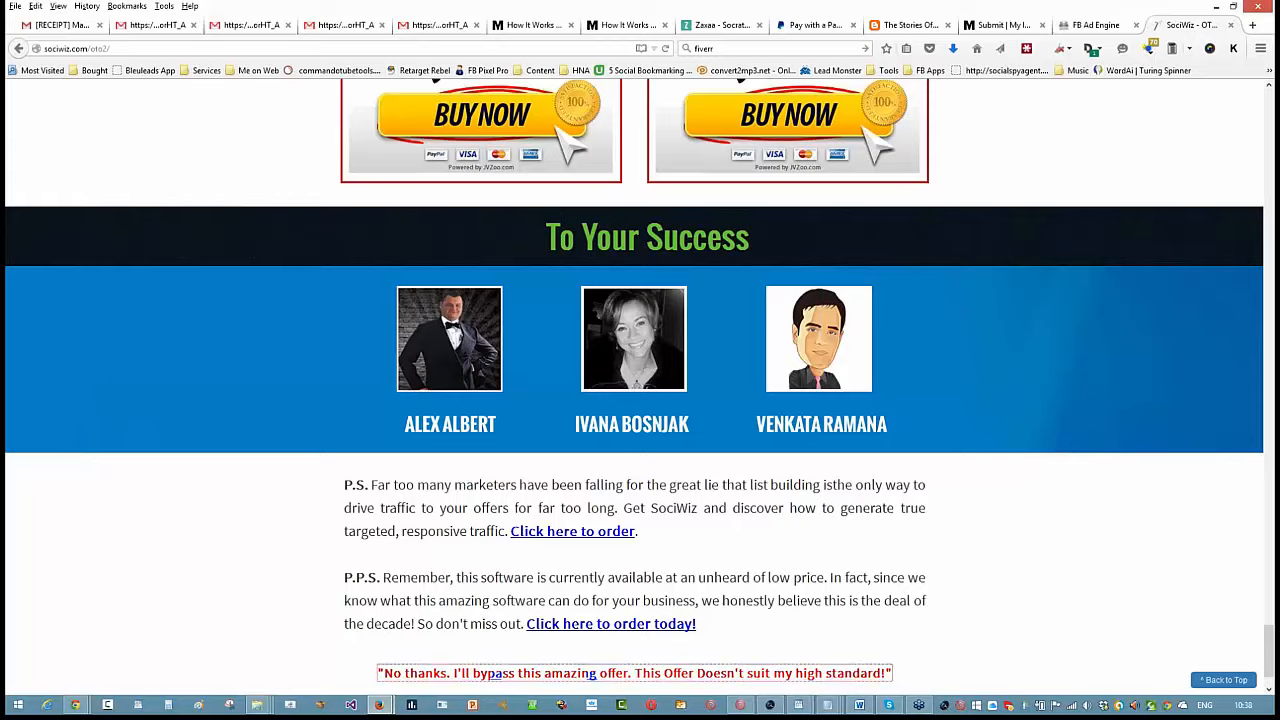
- Switch to the SEO Sunday 3 presentation in Google Slides, go to slide 8 and open its Lead IN link
left_click(1214, 7)
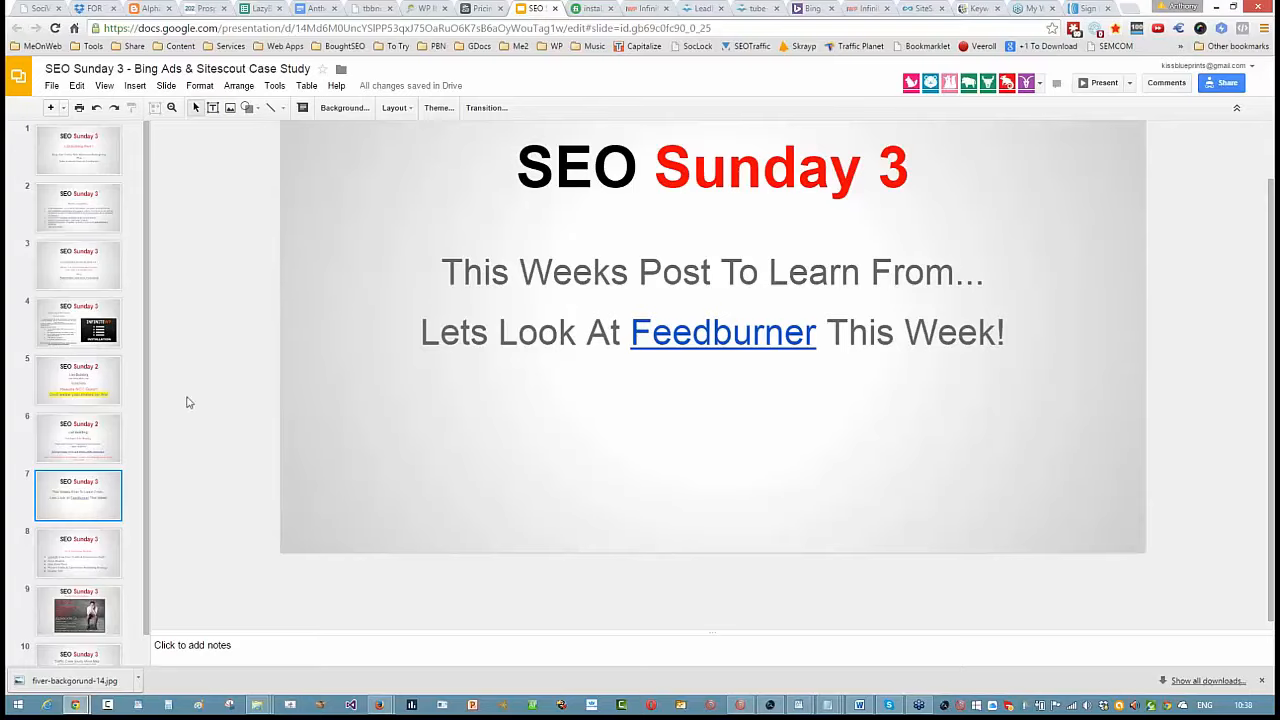
left_click(98, 545)
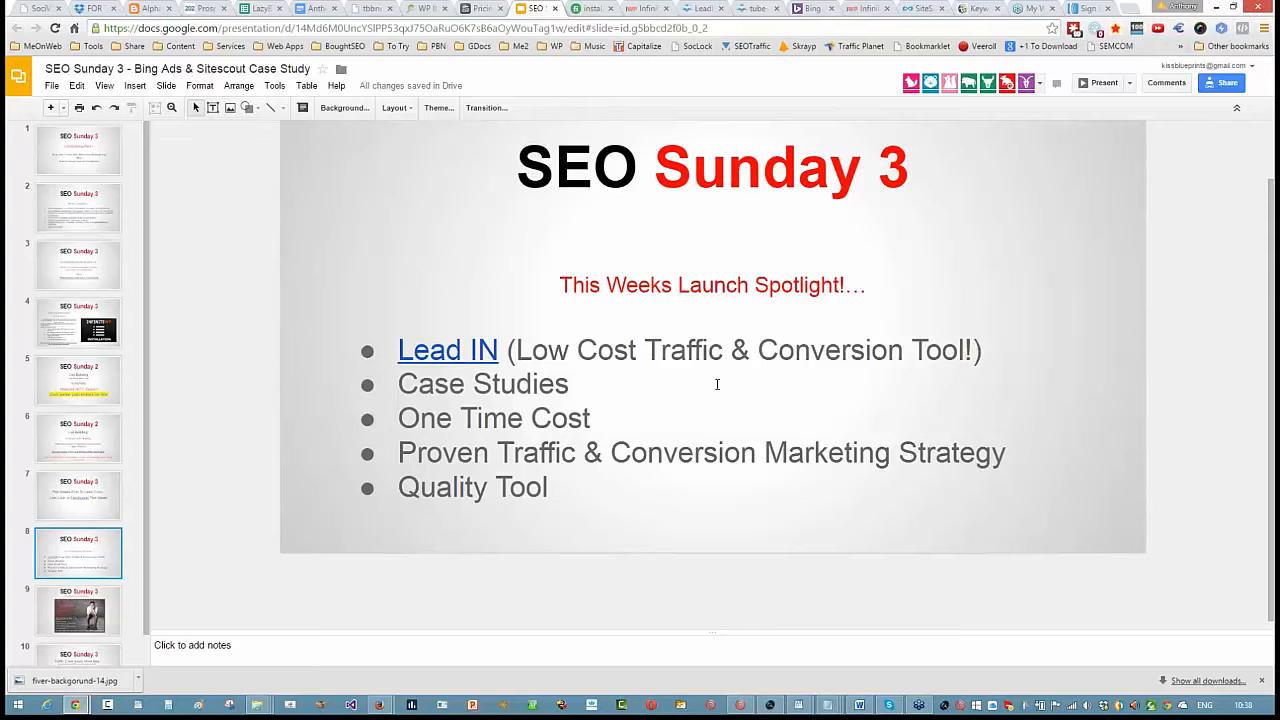
left_click(445, 345)
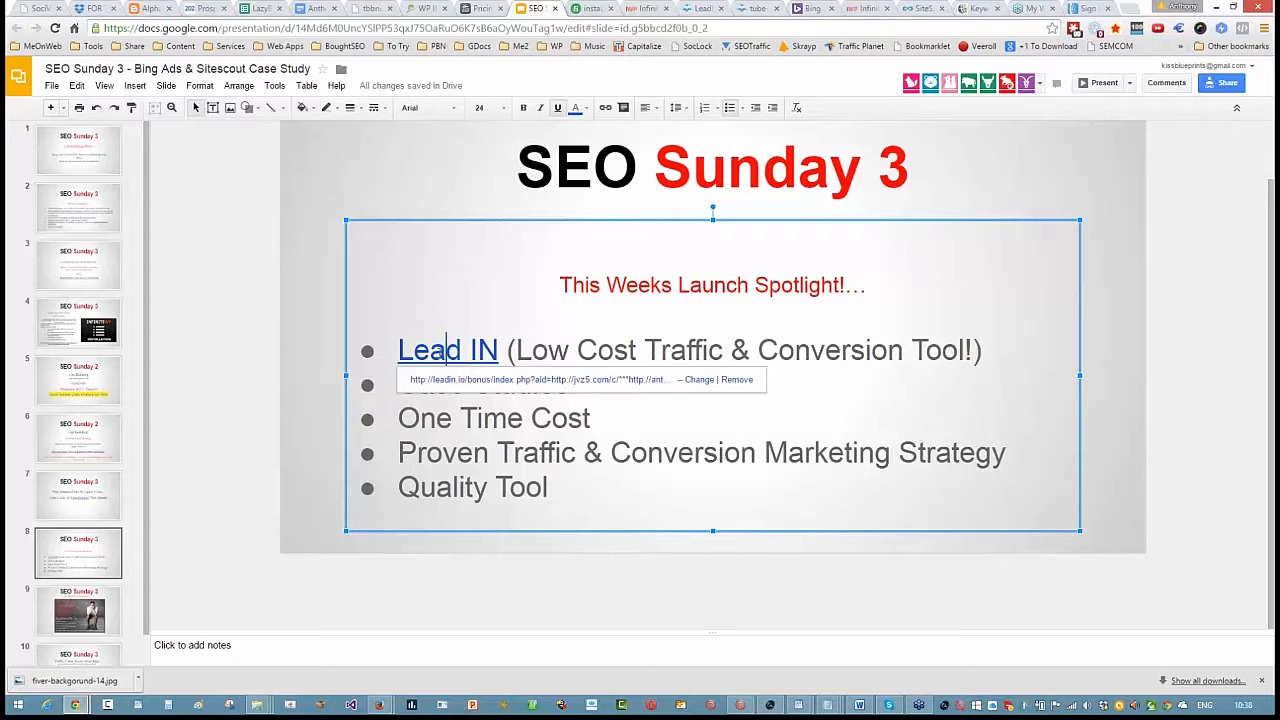
left_click(526, 381)
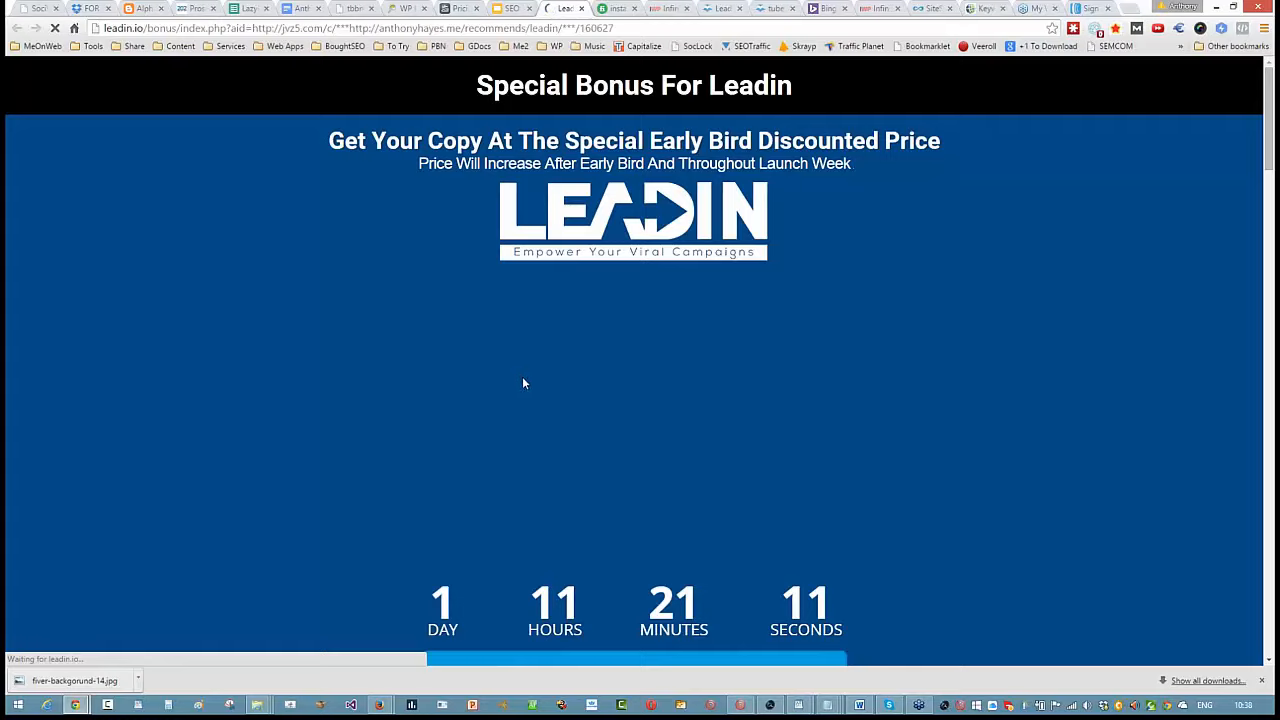
- Pause the Leadin promo video and look over the bonus page's offer, feature icons and contest traffic results
left_click(659, 461)
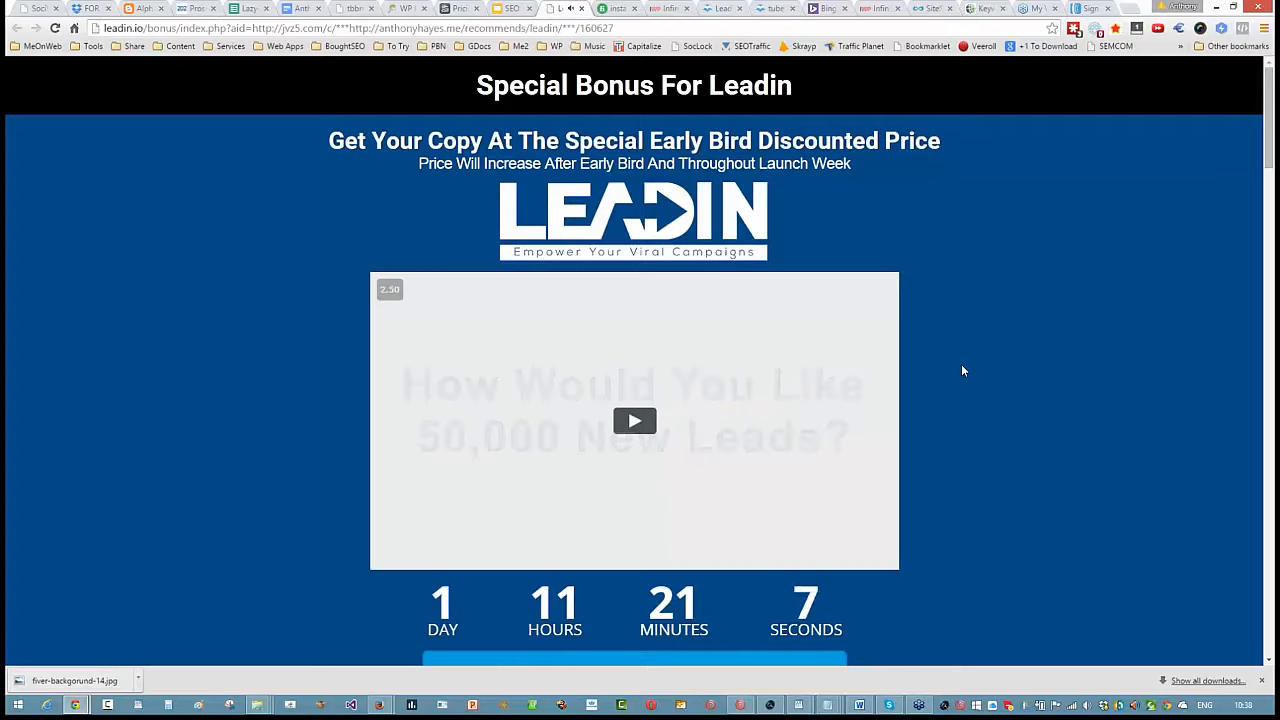
scroll(986, 392, "down", 3)
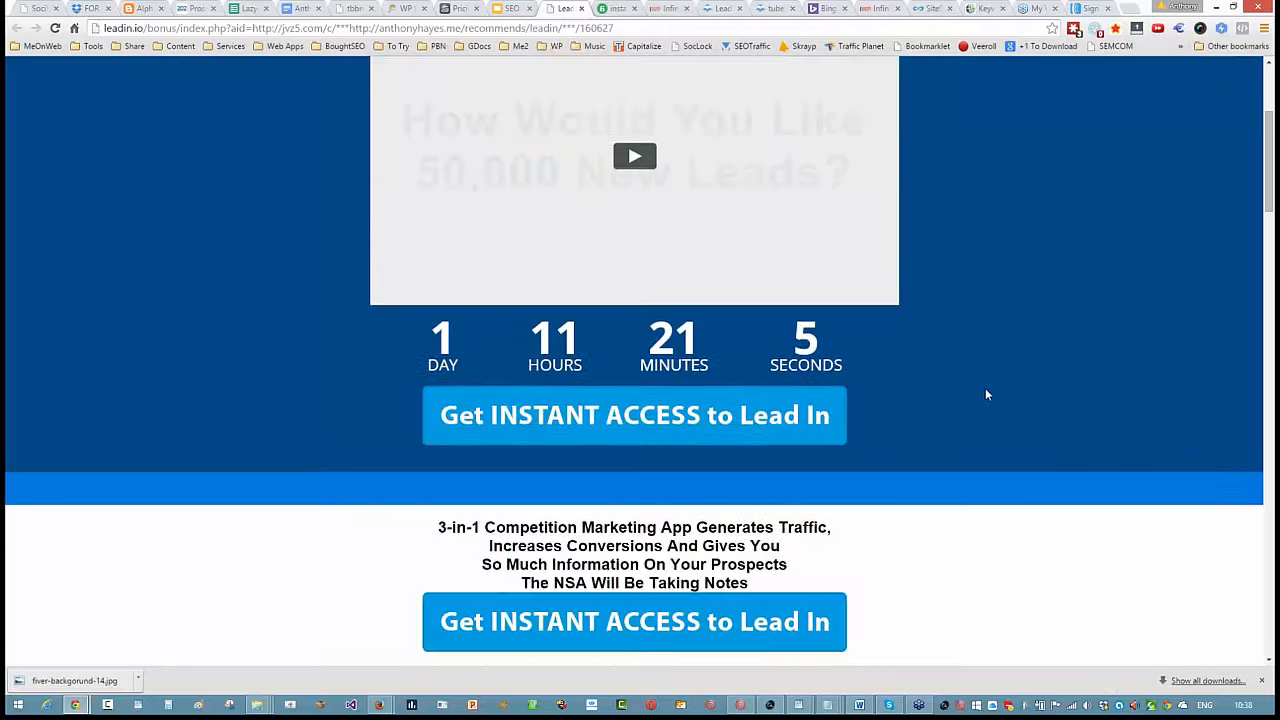
scroll(986, 392, "up", 3)
scroll(986, 392, "down", 2)
scroll(986, 390, "down", 7)
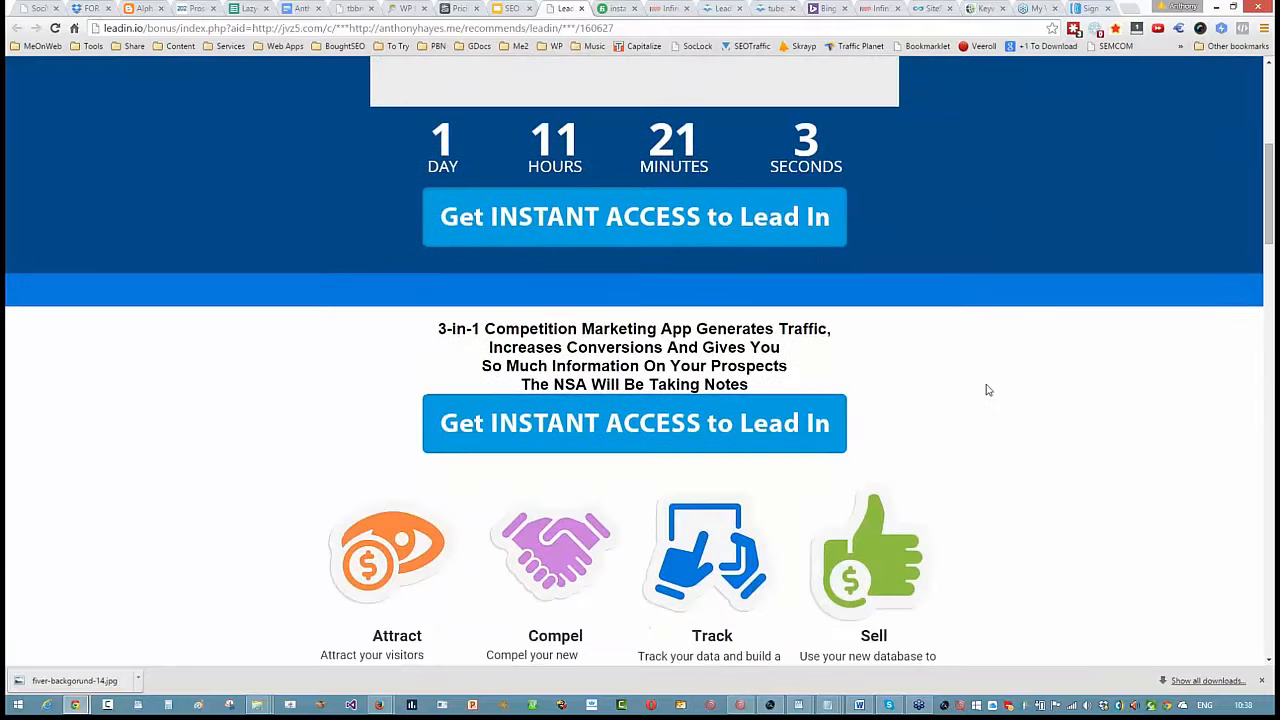
scroll(985, 387, "down", 4)
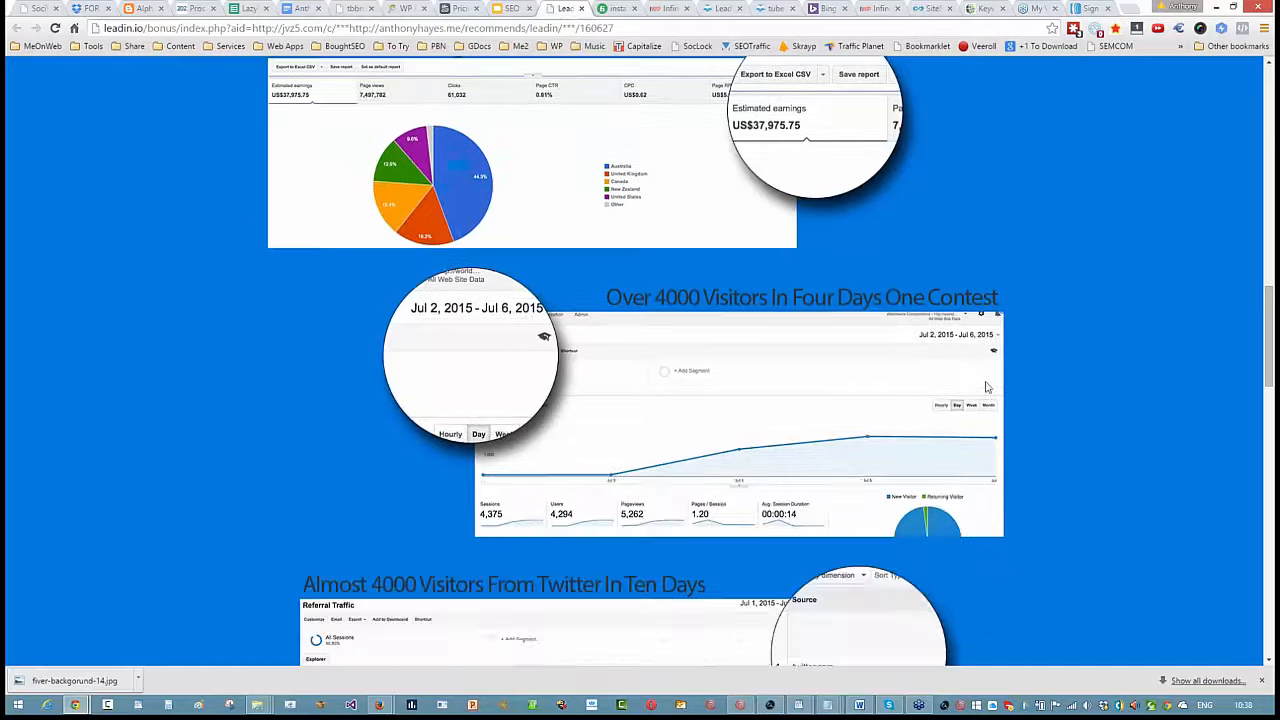
scroll(978, 385, "up", 9)
scroll(975, 389, "up", 4)
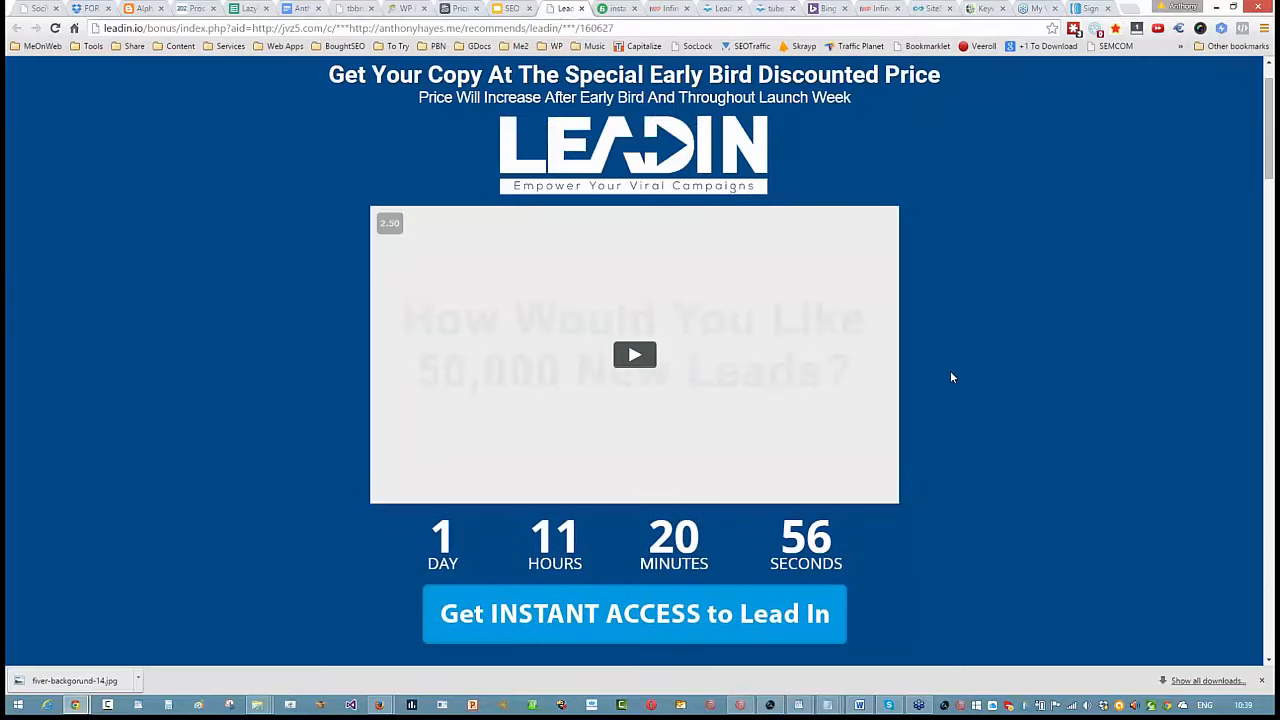
- Examine the Leadin page's Twitter referral results, lifetime access feature list and bonus offers
scroll(956, 376, "down", 5)
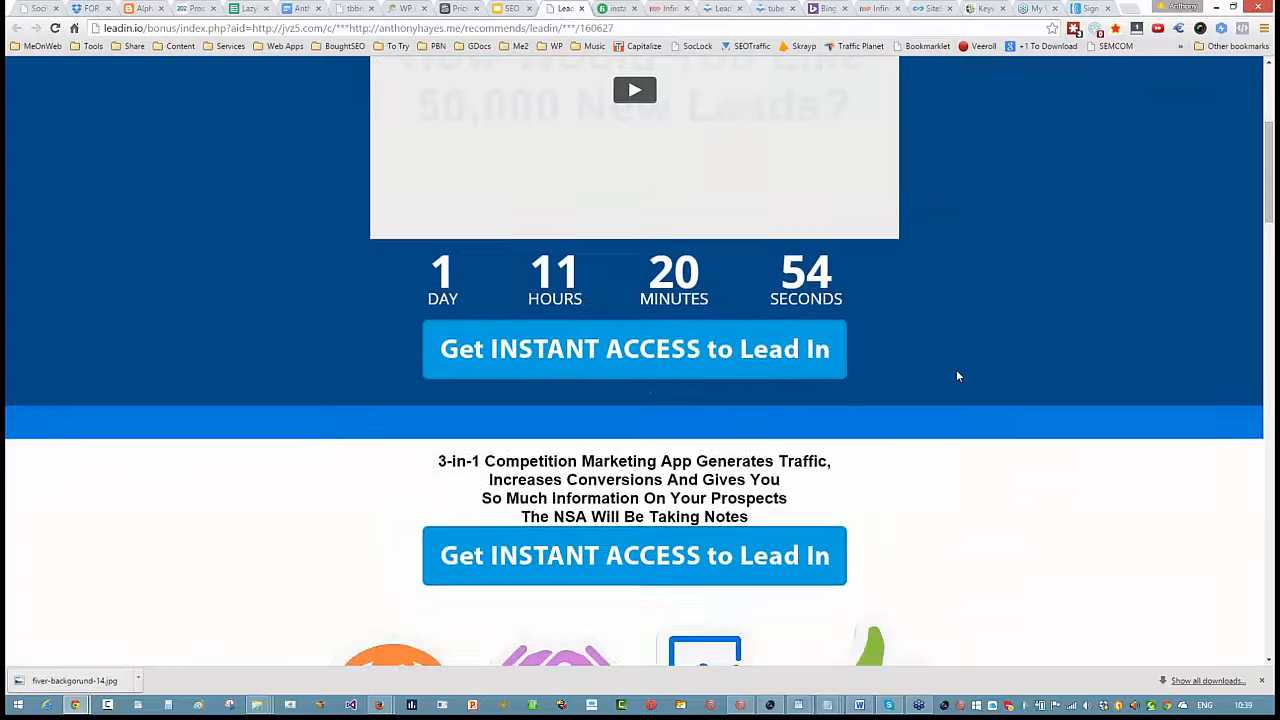
scroll(956, 376, "down", 9)
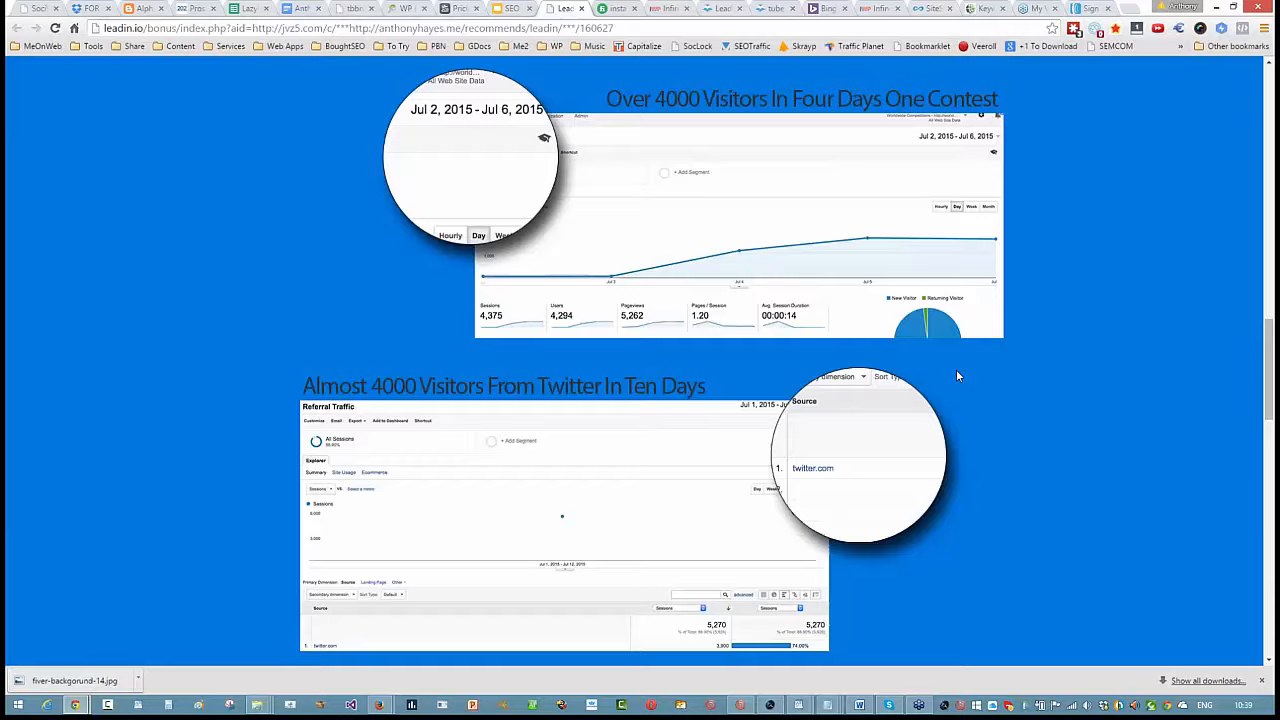
scroll(956, 376, "down", 5)
scroll(956, 376, "down", 3)
scroll(956, 376, "up", 1)
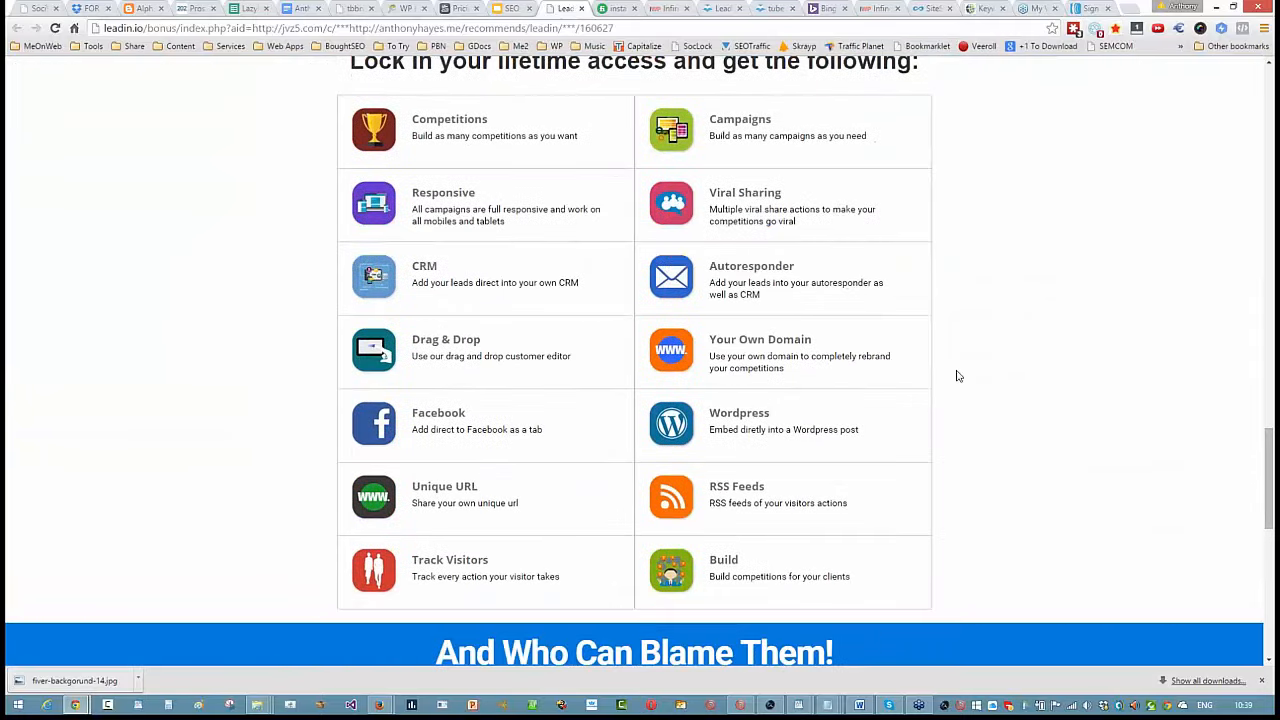
scroll(957, 376, "down", 5)
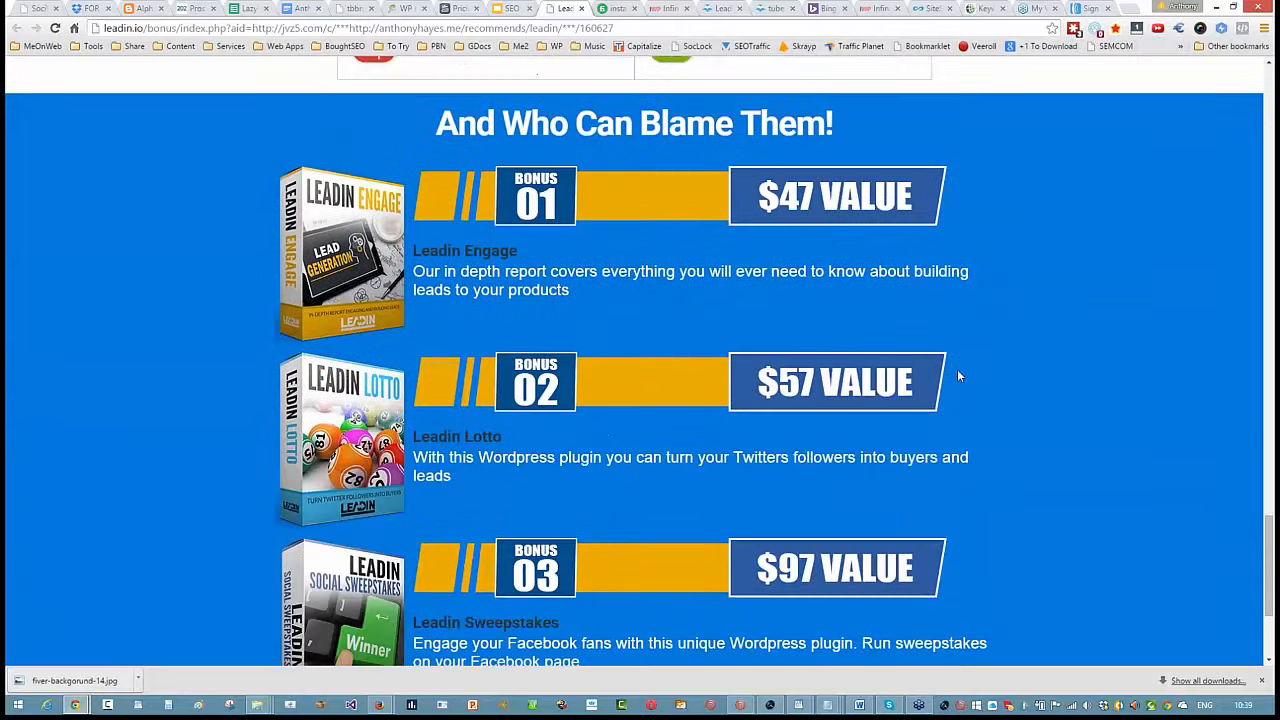
scroll(957, 376, "down", 2)
scroll(909, 385, "up", 3)
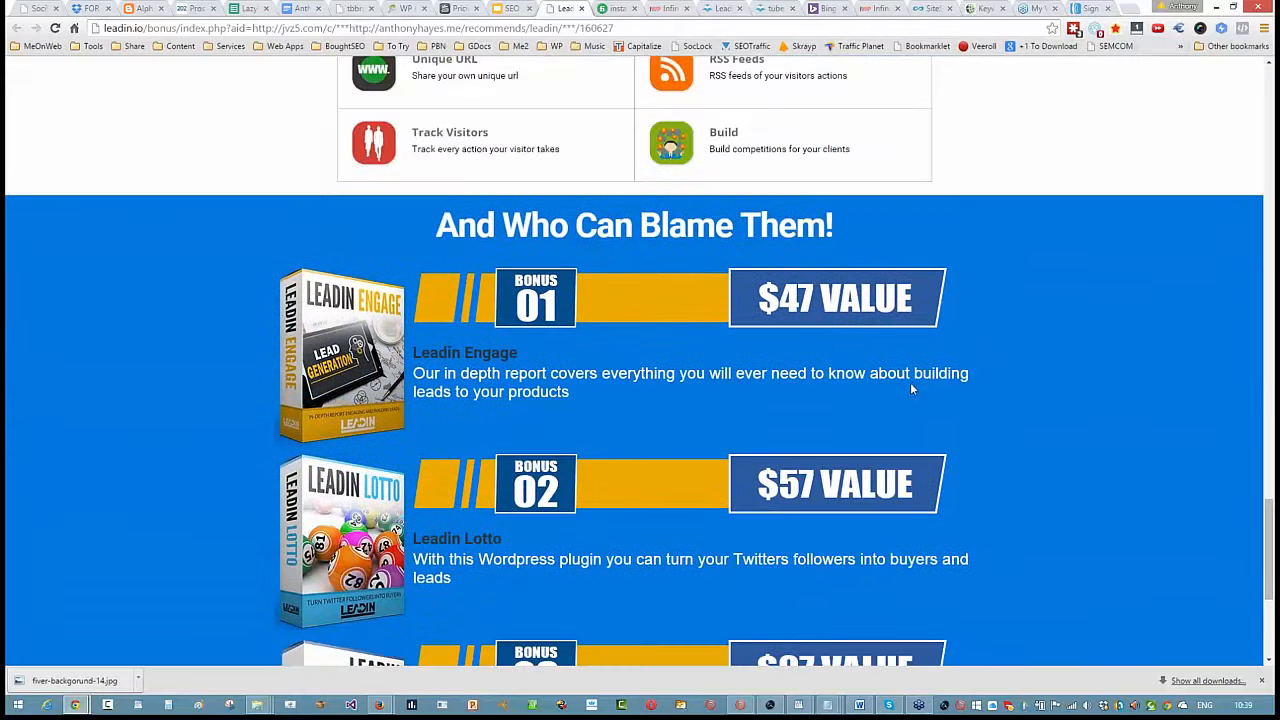
scroll(910, 382, "down", 1)
scroll(911, 381, "up", 8)
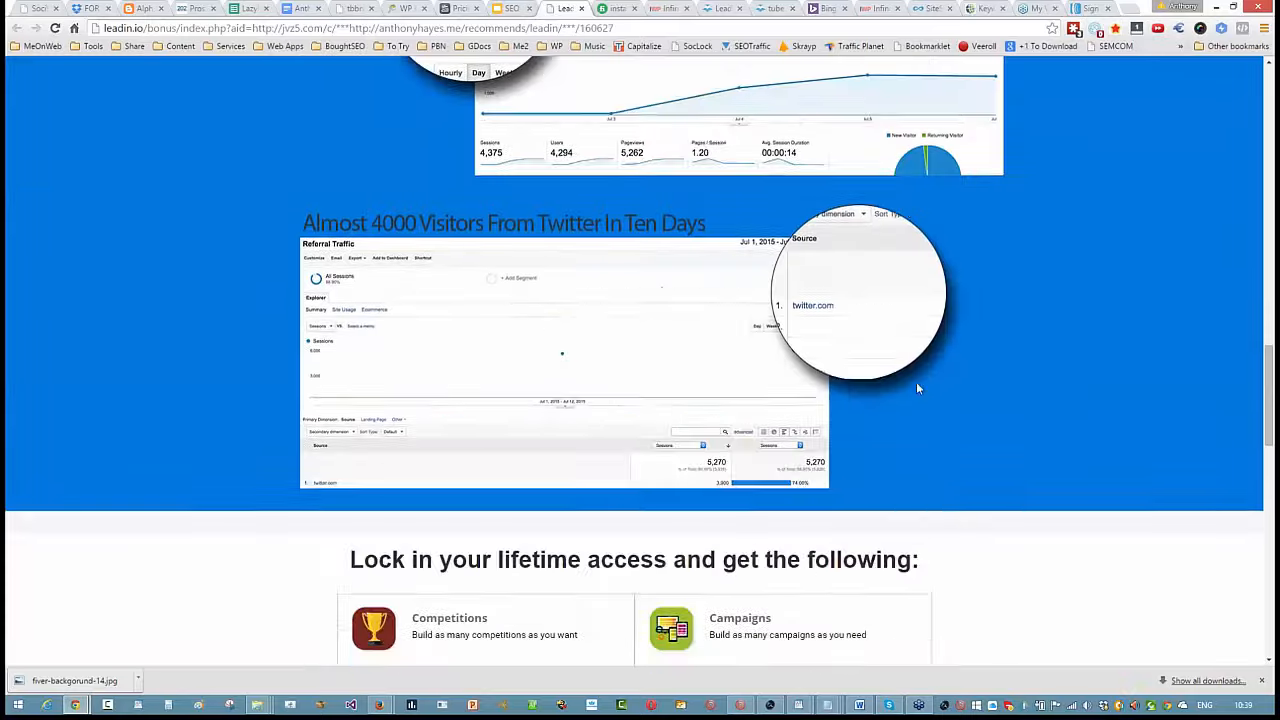
- Review the Adsense contest earnings section and the early bird offer with its countdown on the Leadin page
scroll(912, 394, "up", 10)
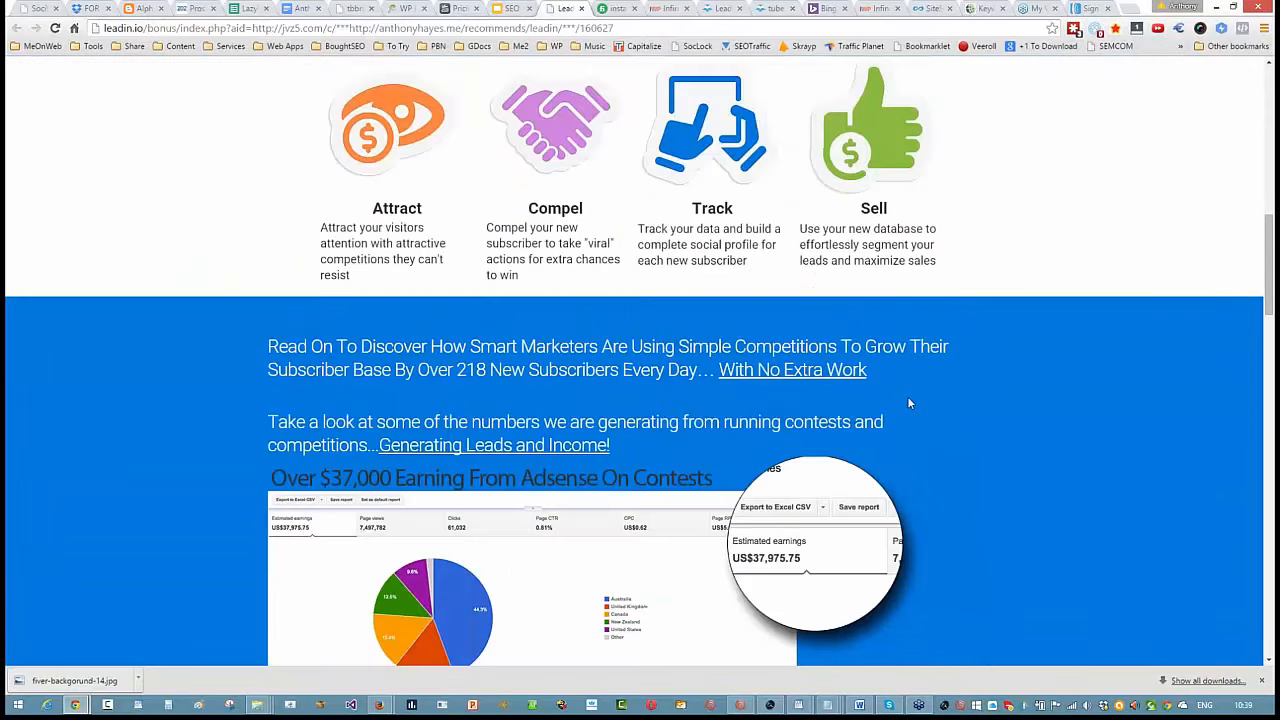
scroll(908, 403, "down", 1)
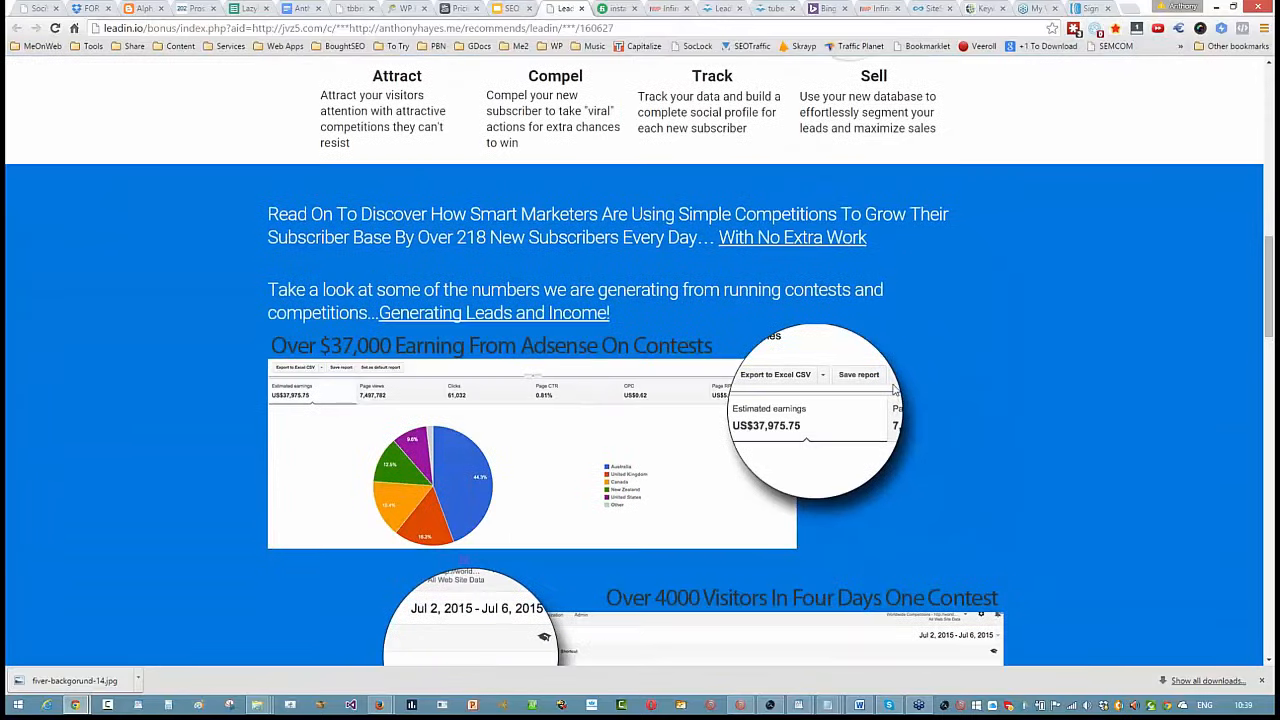
scroll(895, 391, "up", 1)
scroll(648, 278, "up", 10)
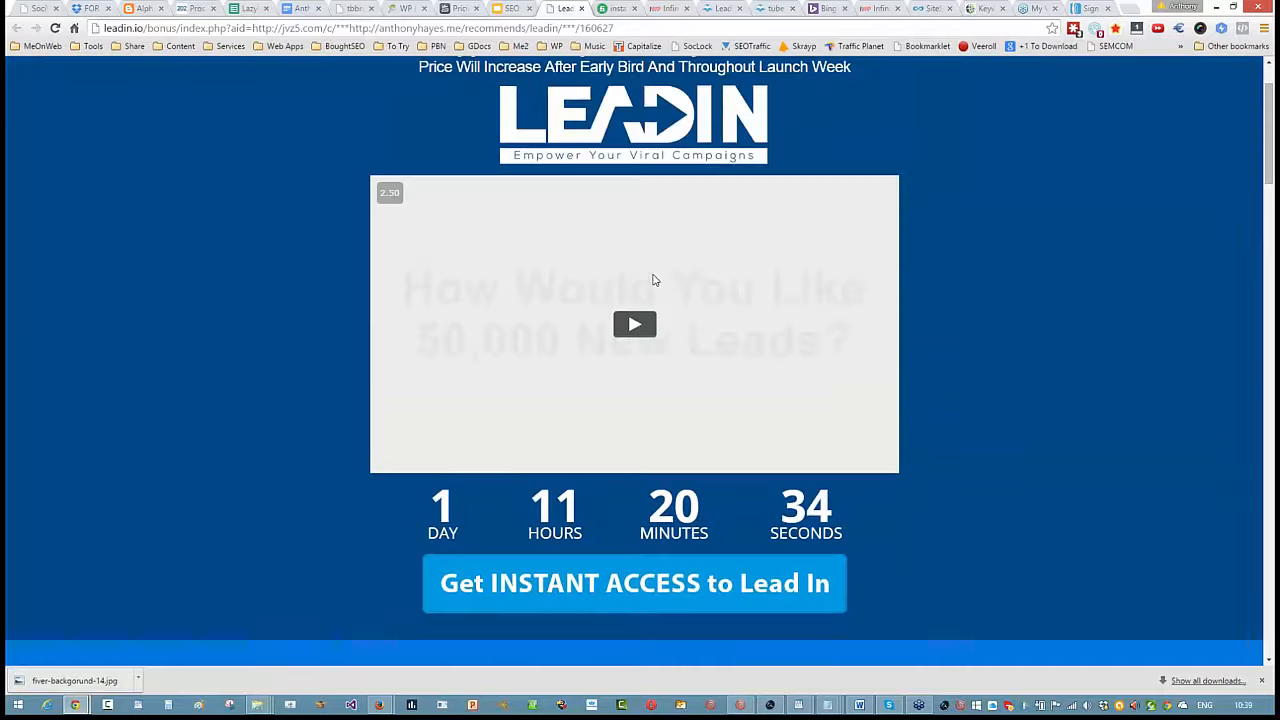
scroll(648, 290, "up", 1)
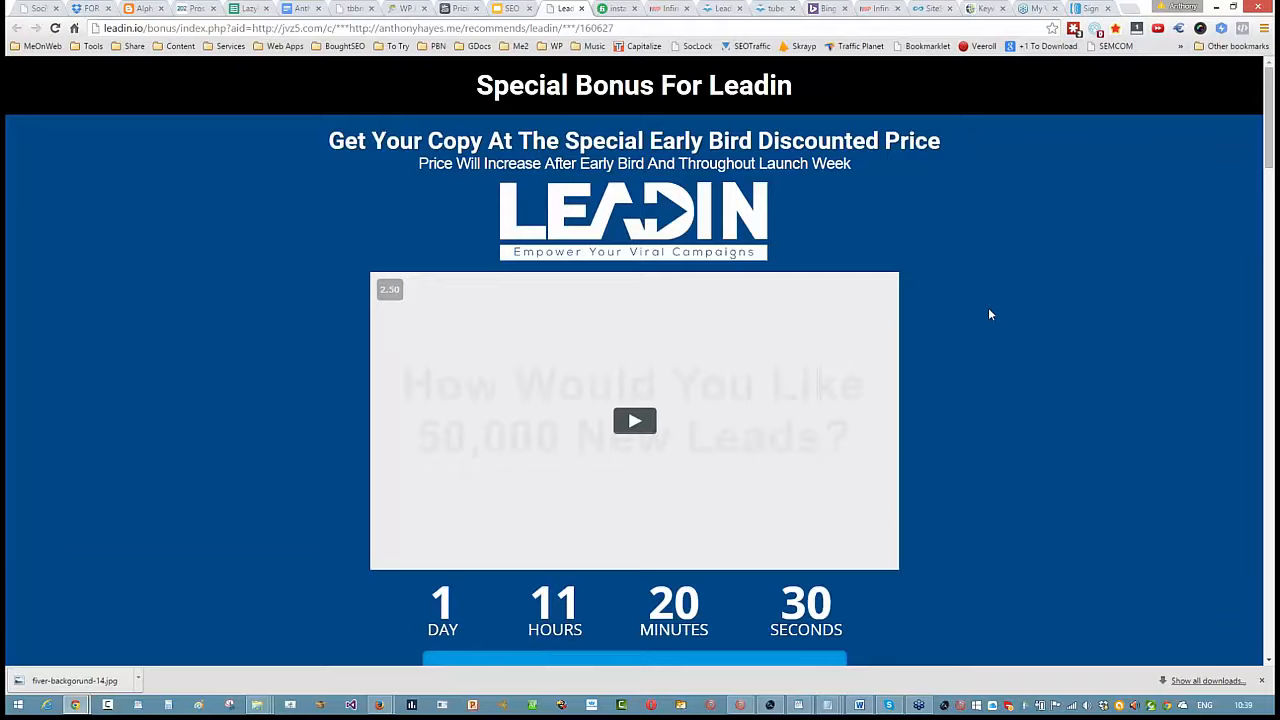
scroll(989, 309, "down", 1)
scroll(988, 314, "down", 3)
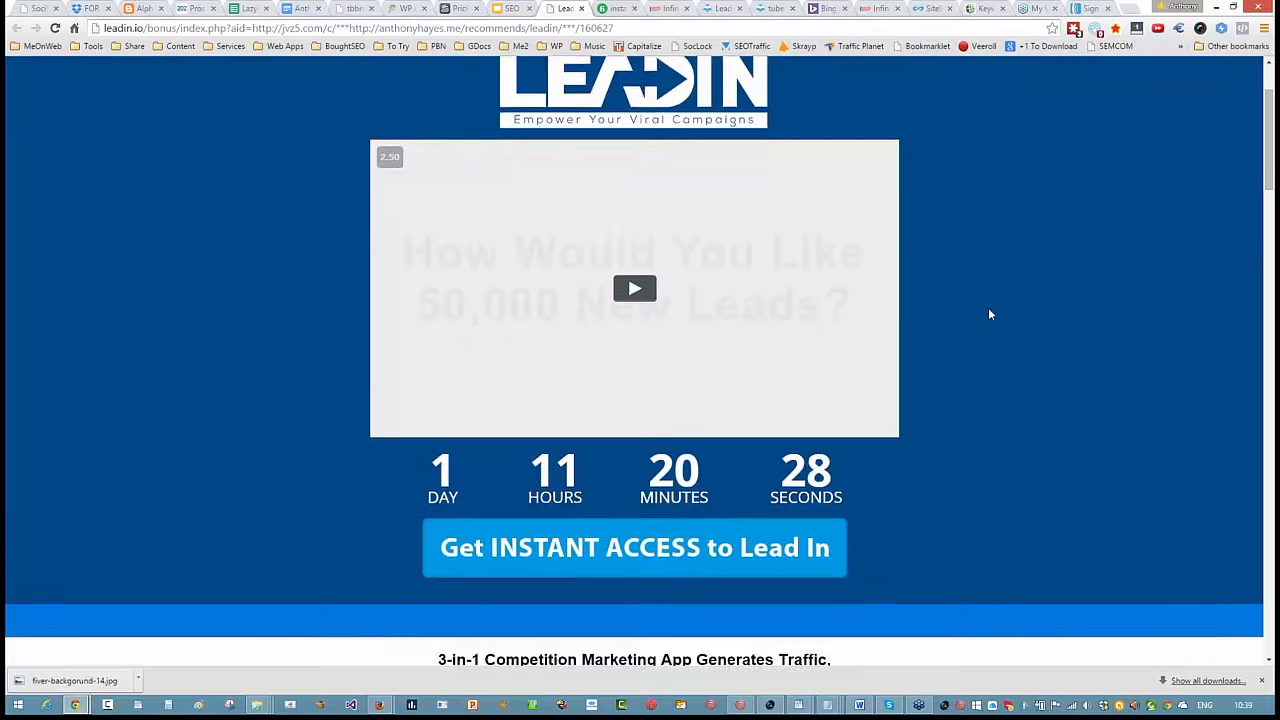
scroll(903, 366, "up", 3)
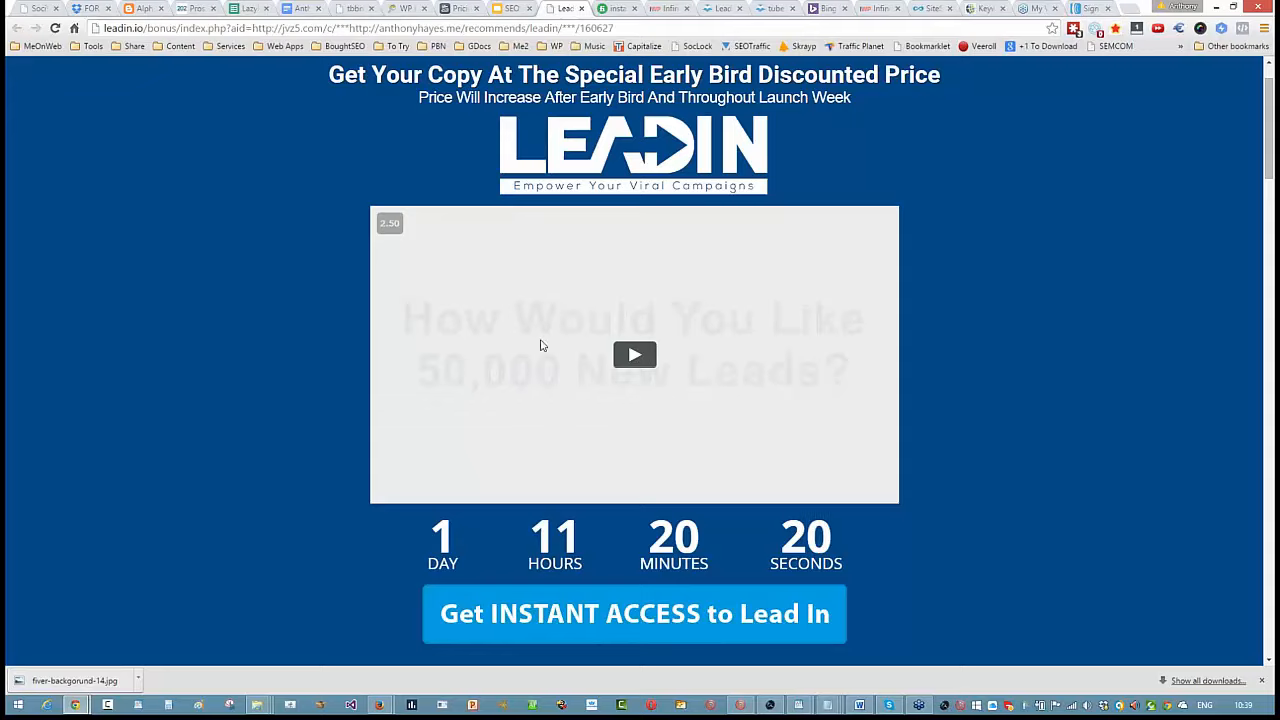
- Return to the SEO Sunday 3 presentation and set the blank line under the launch spotlight heading to font size 18
left_click(507, 9)
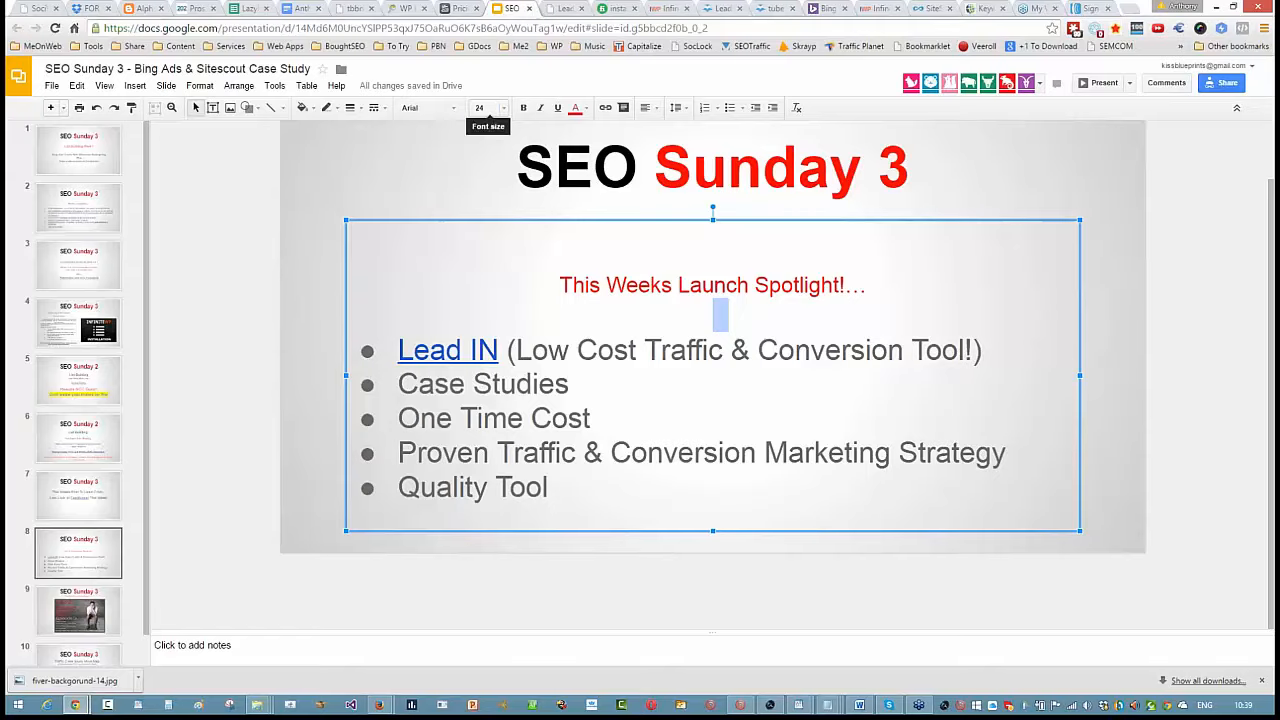
left_click(504, 108)
left_click(488, 272)
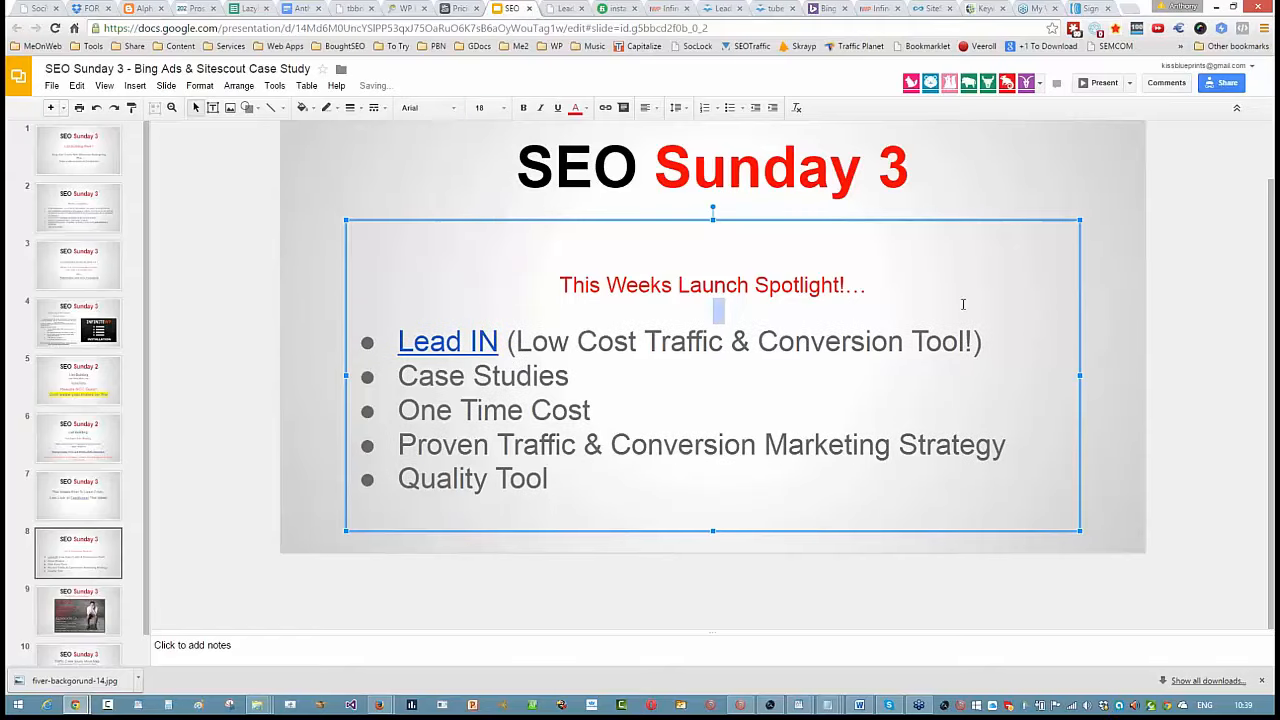
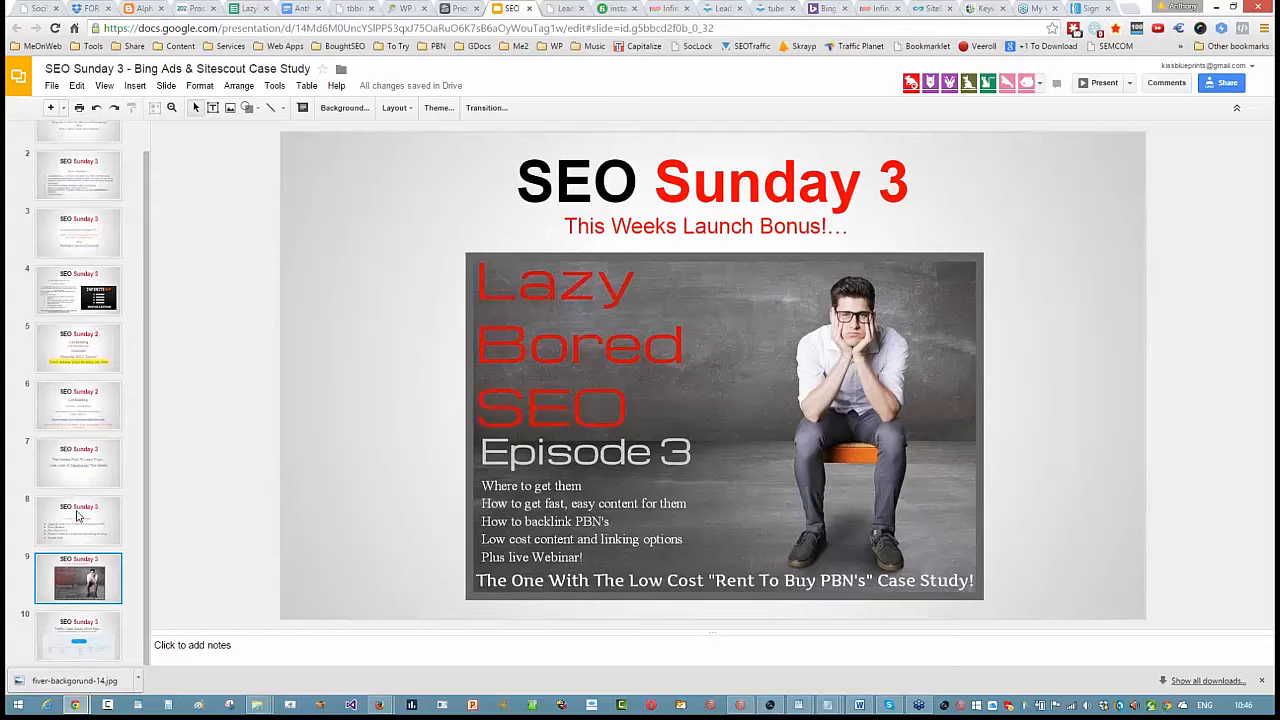
- Show the traffic case study mind map slide, then switch to Bing Ads and open the overview of all campaigns
key("Down")
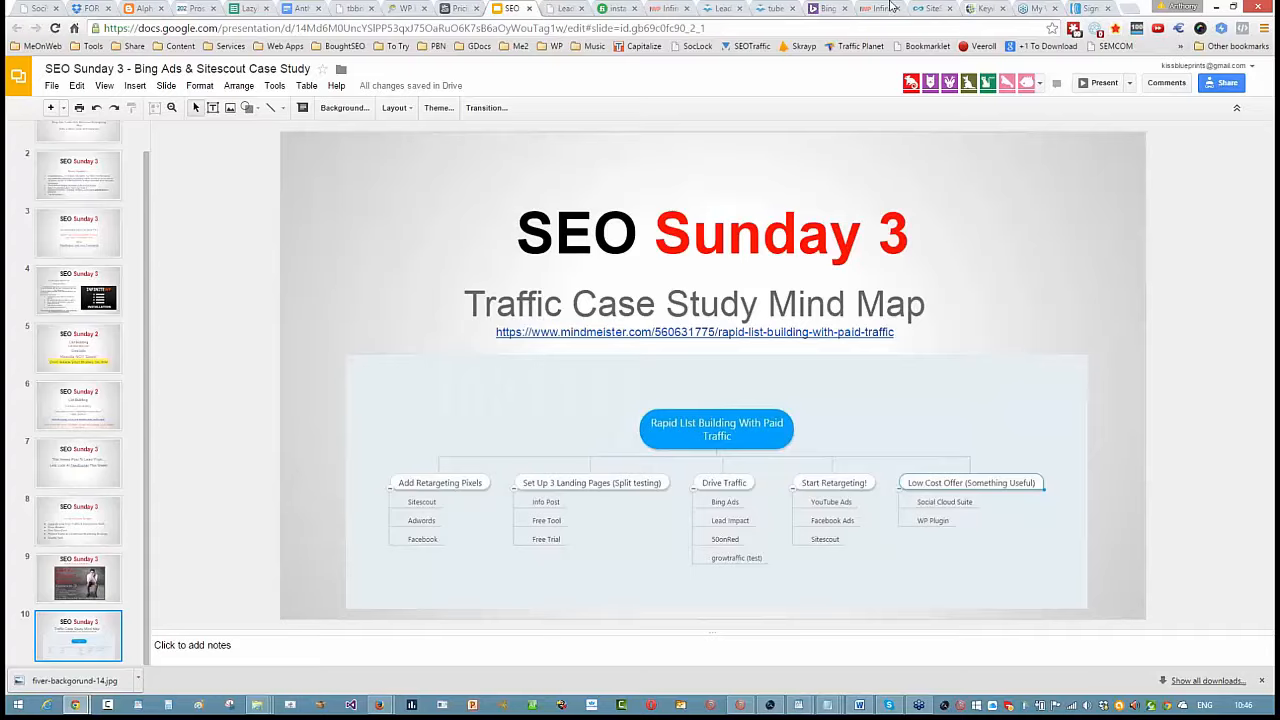
left_click(828, 8)
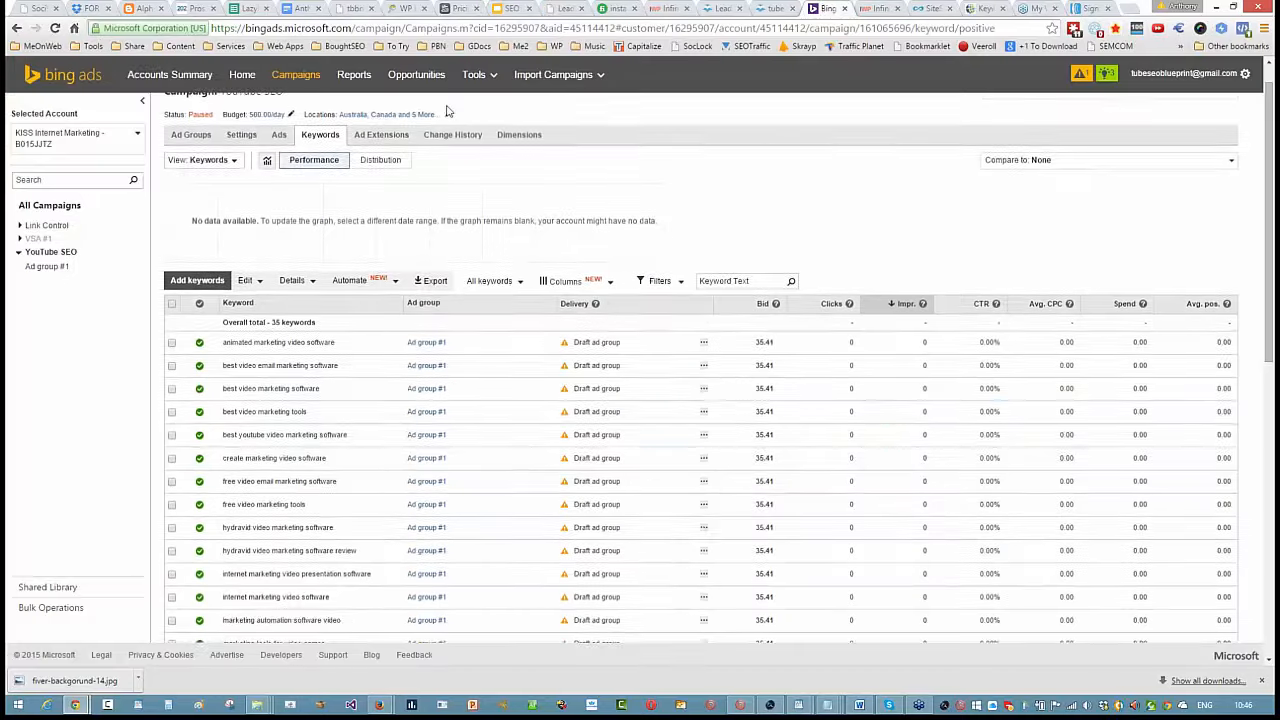
scroll(464, 234, "up", 1)
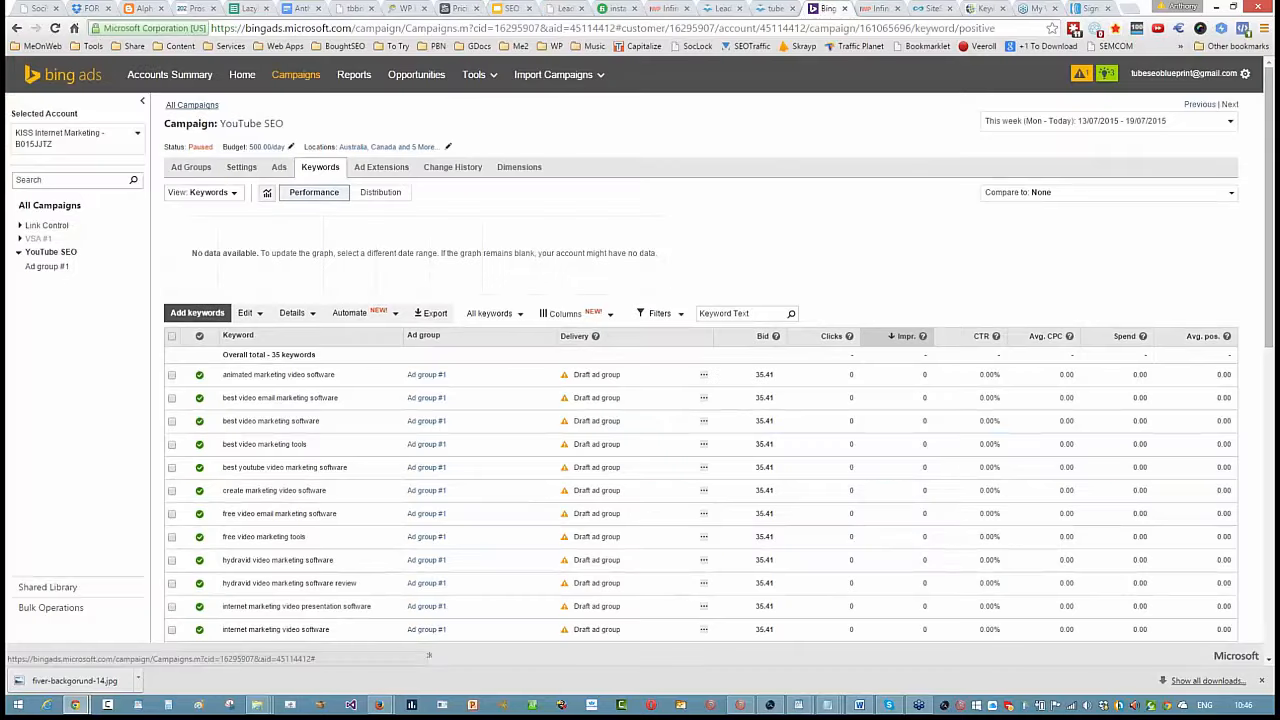
left_click(428, 655)
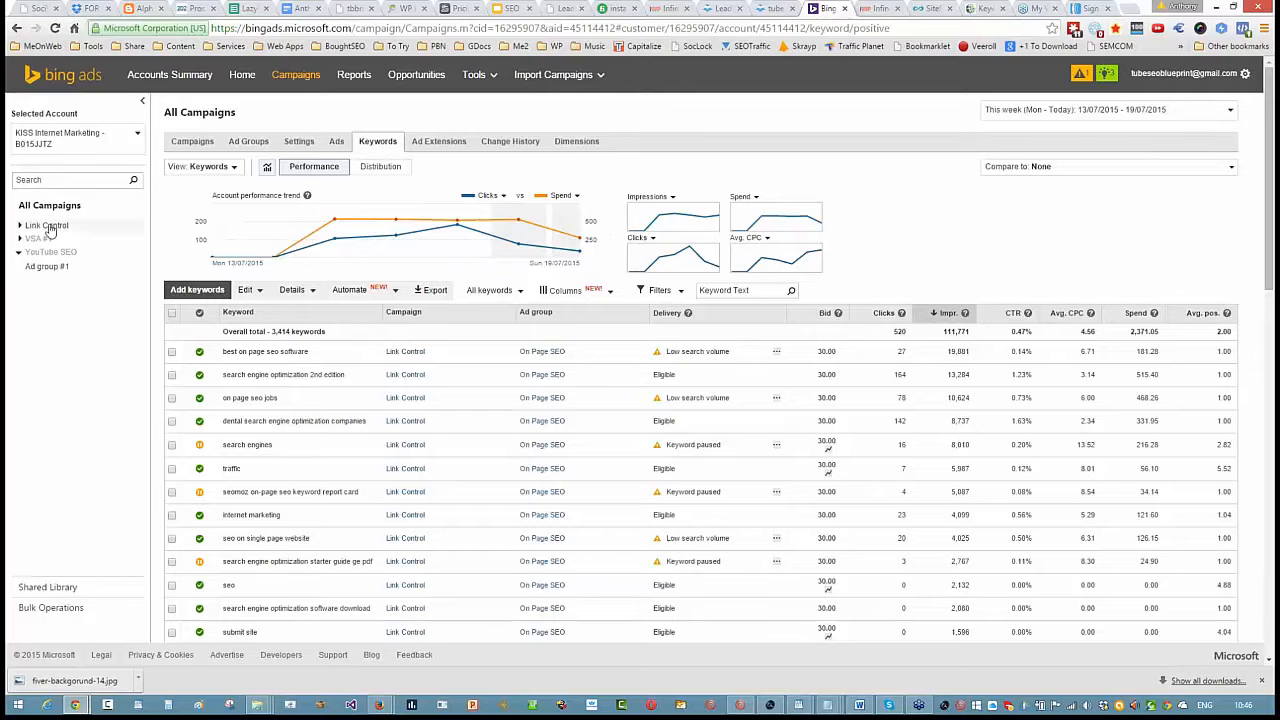
left_click(190, 141)
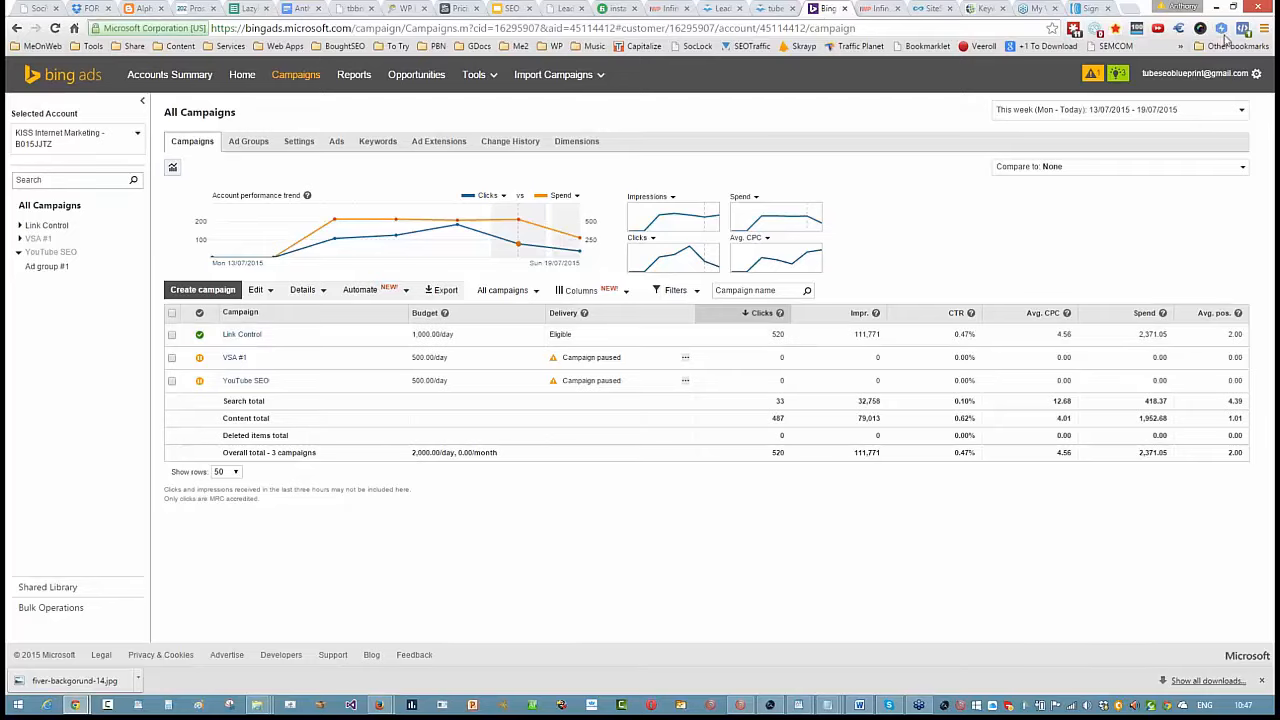
- Convert the 4.56 Thai Baht average cost per click into the other currencies with the currency converter extension
left_click(1179, 28)
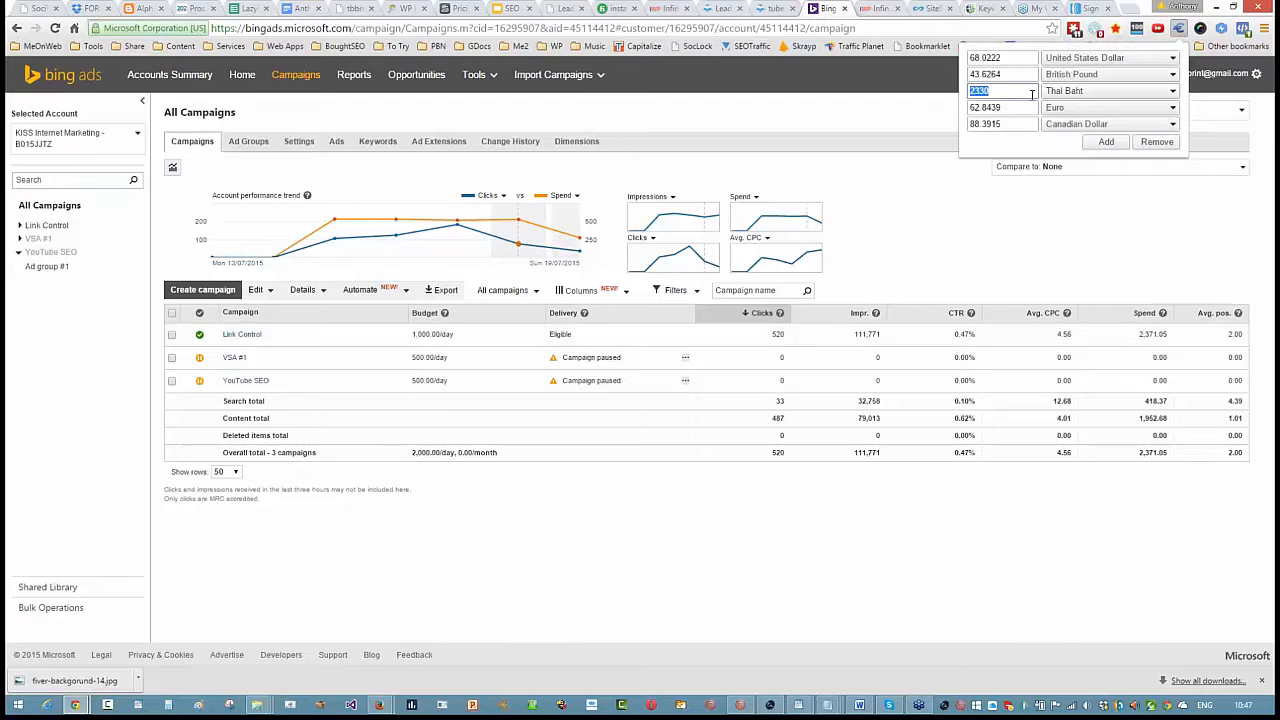
type("4.56")
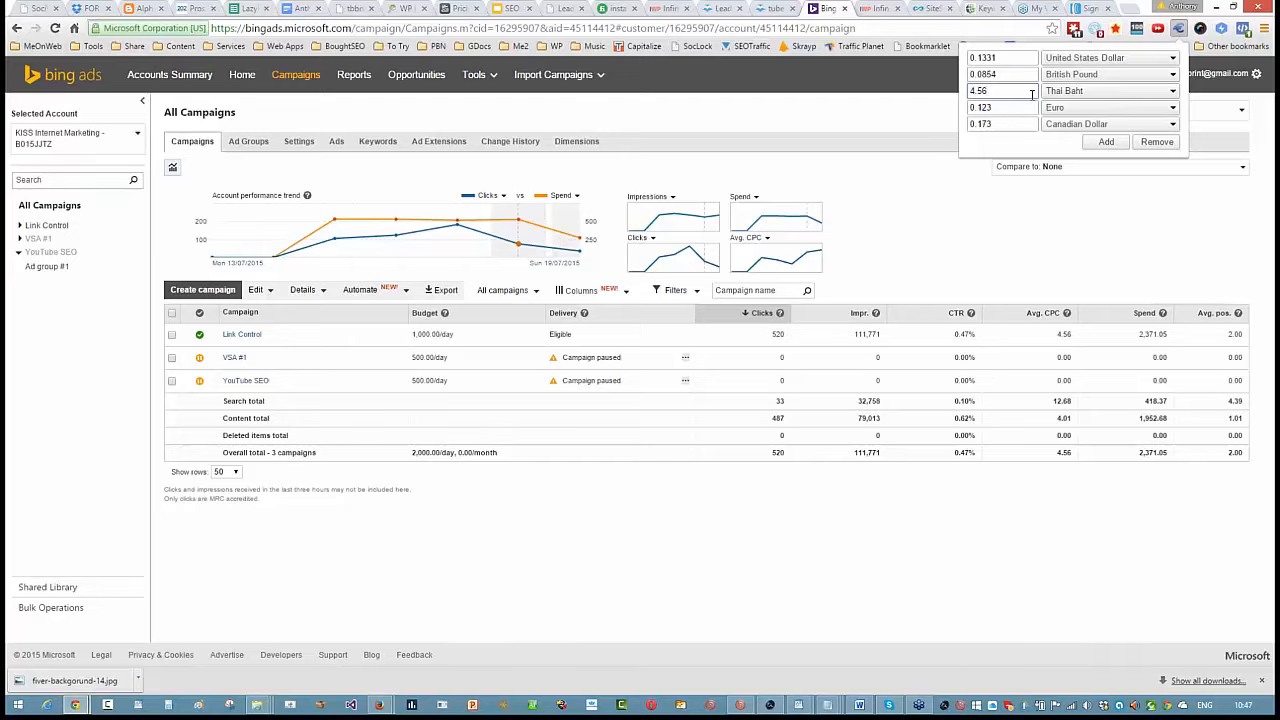
left_click(1123, 212)
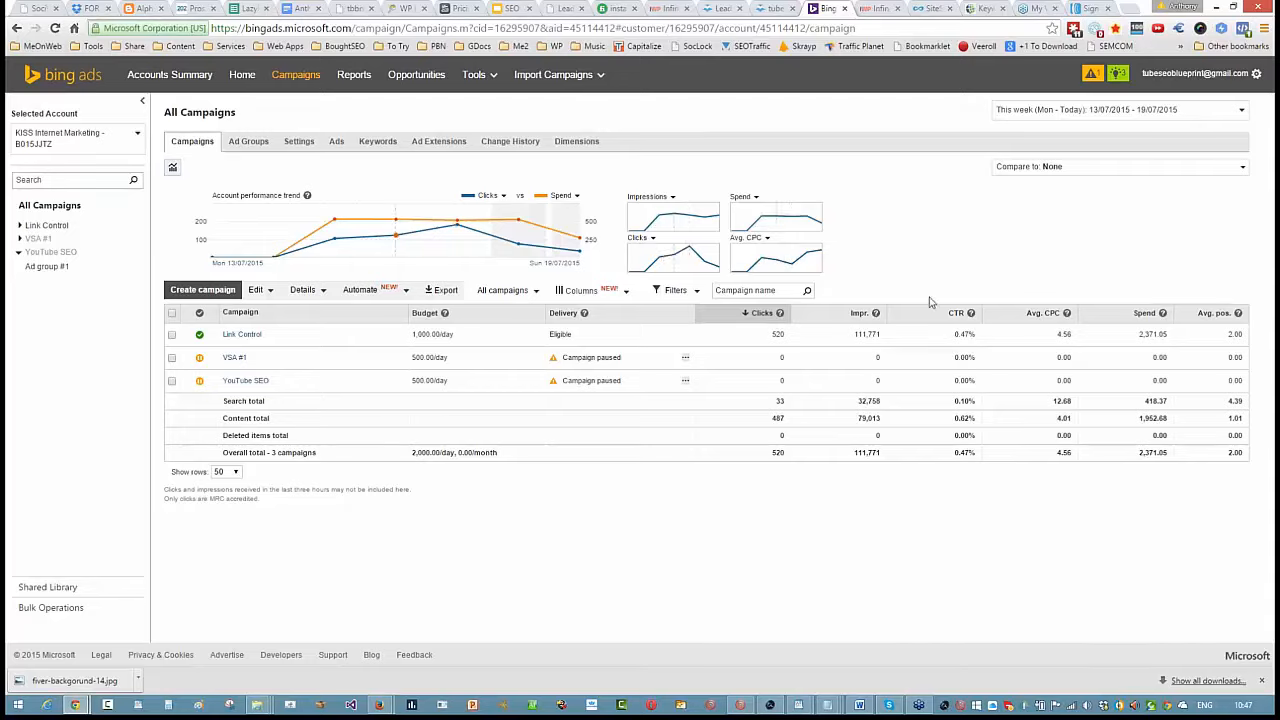
- Open the Link Control campaign's keywords and review their clicks, impressions, cost and delivery status
left_click(246, 336)
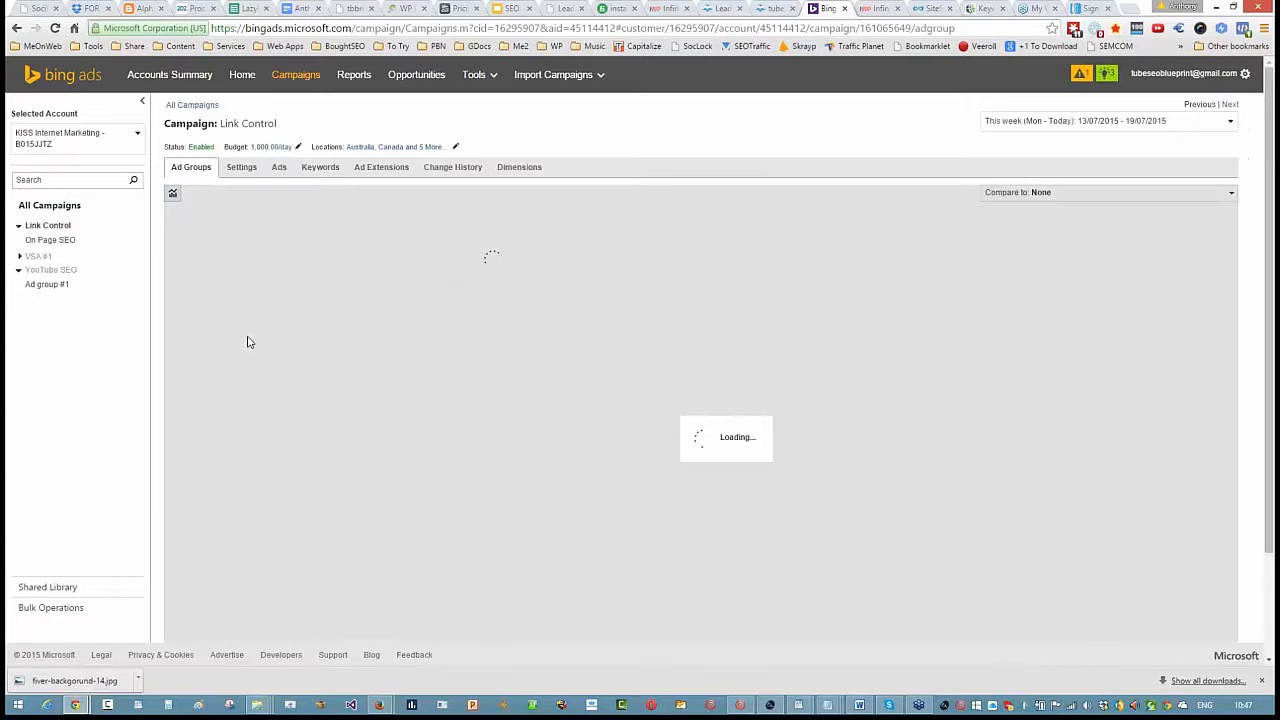
left_click(328, 167)
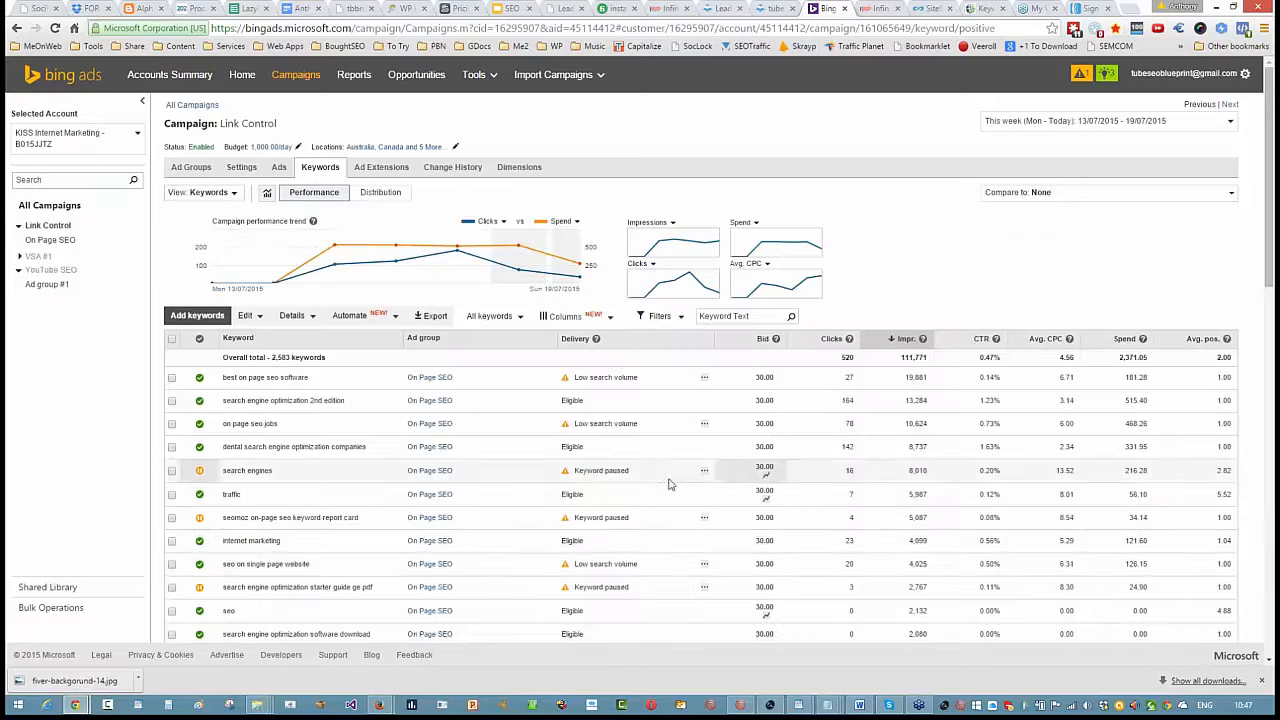
scroll(669, 484, "down", 2)
scroll(669, 484, "down", 1)
scroll(666, 482, "up", 3)
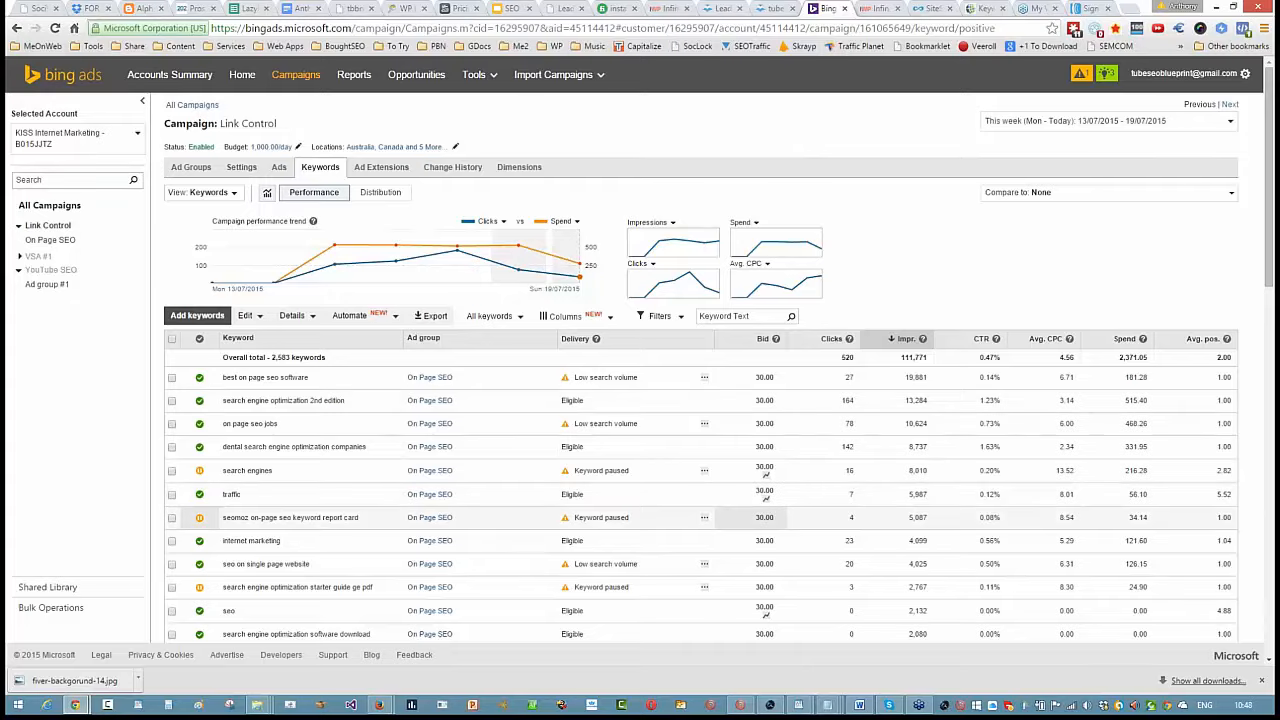
scroll(322, 528, "down", 2)
scroll(322, 528, "down", 1)
scroll(322, 525, "up", 3)
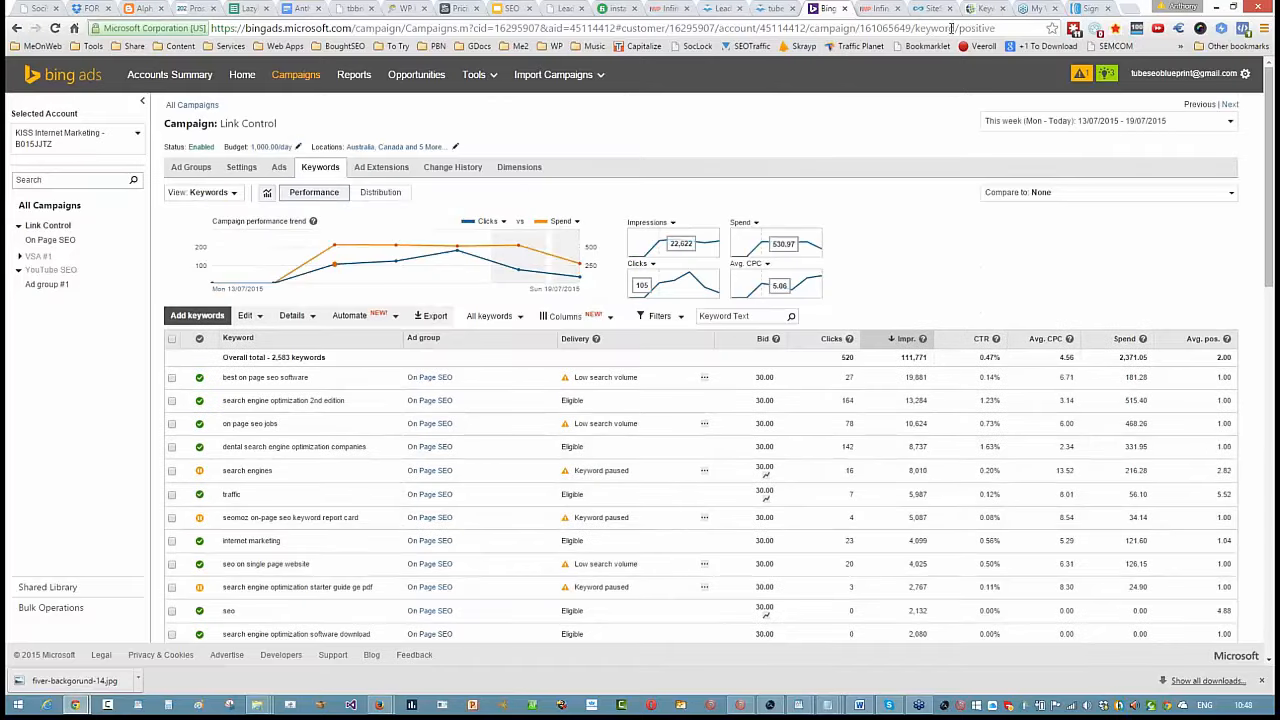
- Switch to TubeSift and try to search the keyword ideas for "* wordpress seo"
left_click(1037, 8)
left_click(979, 8)
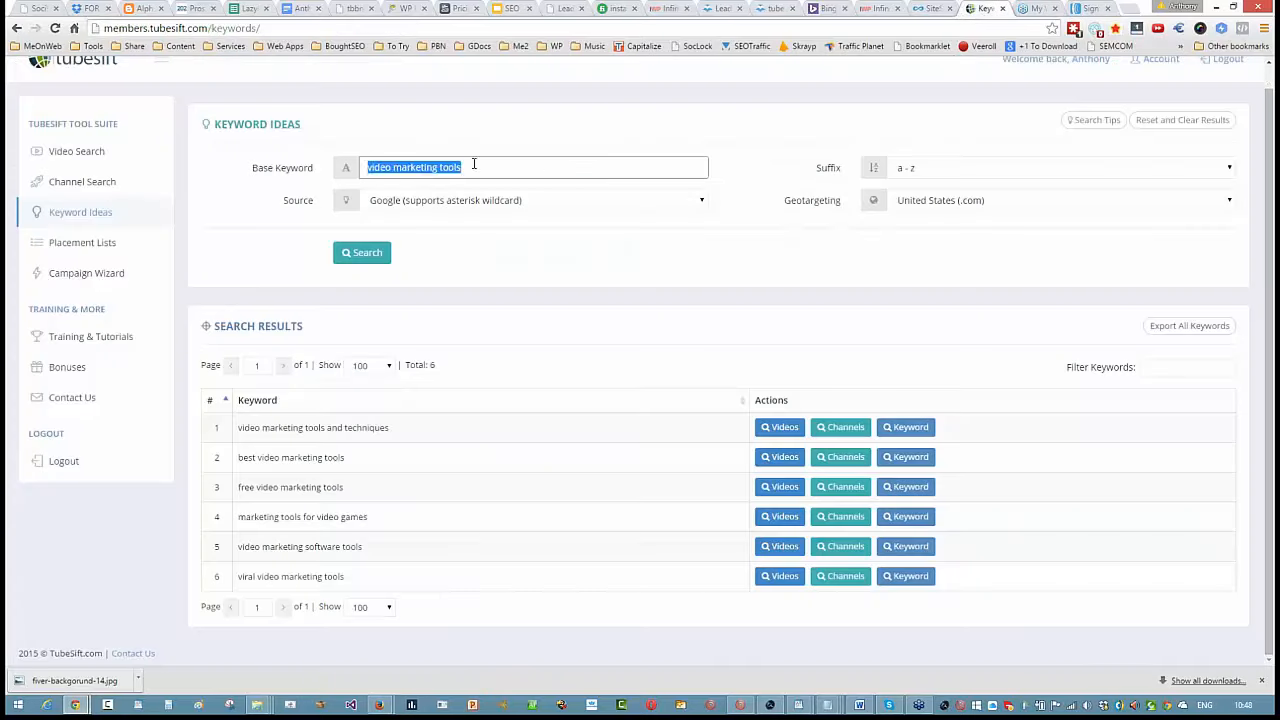
scroll(308, 239, "up", 1)
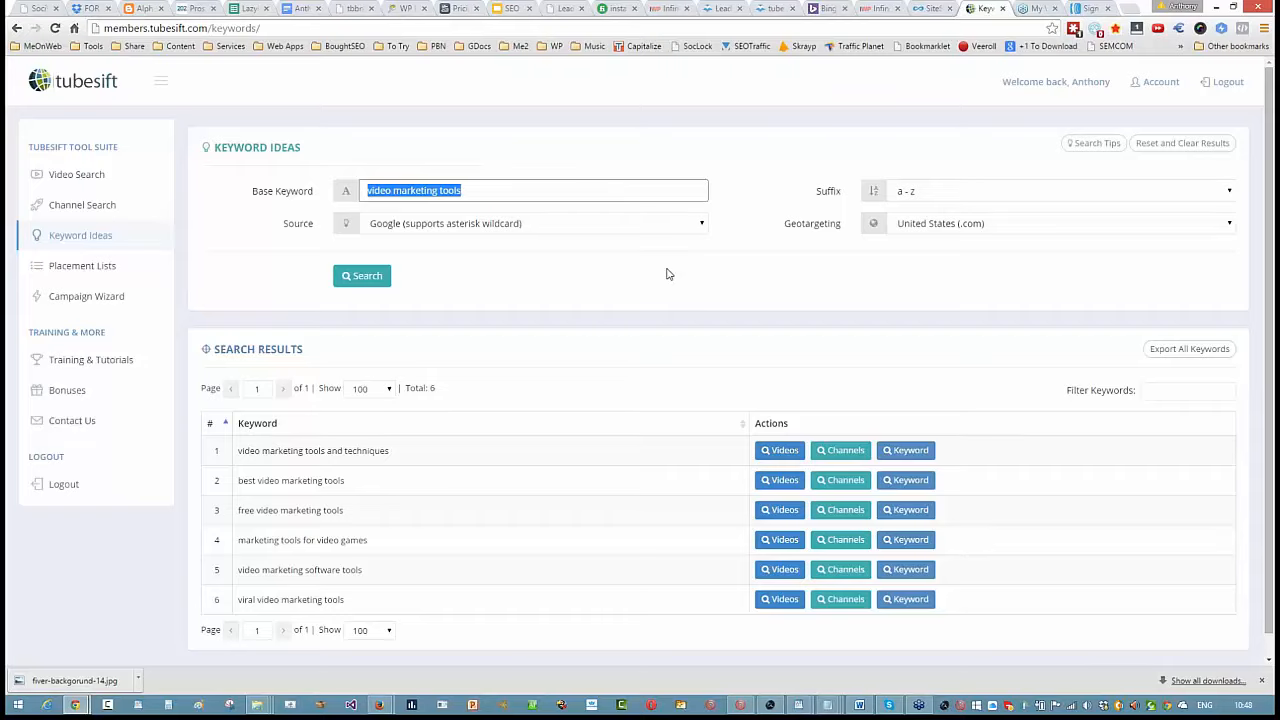
type("wordp")
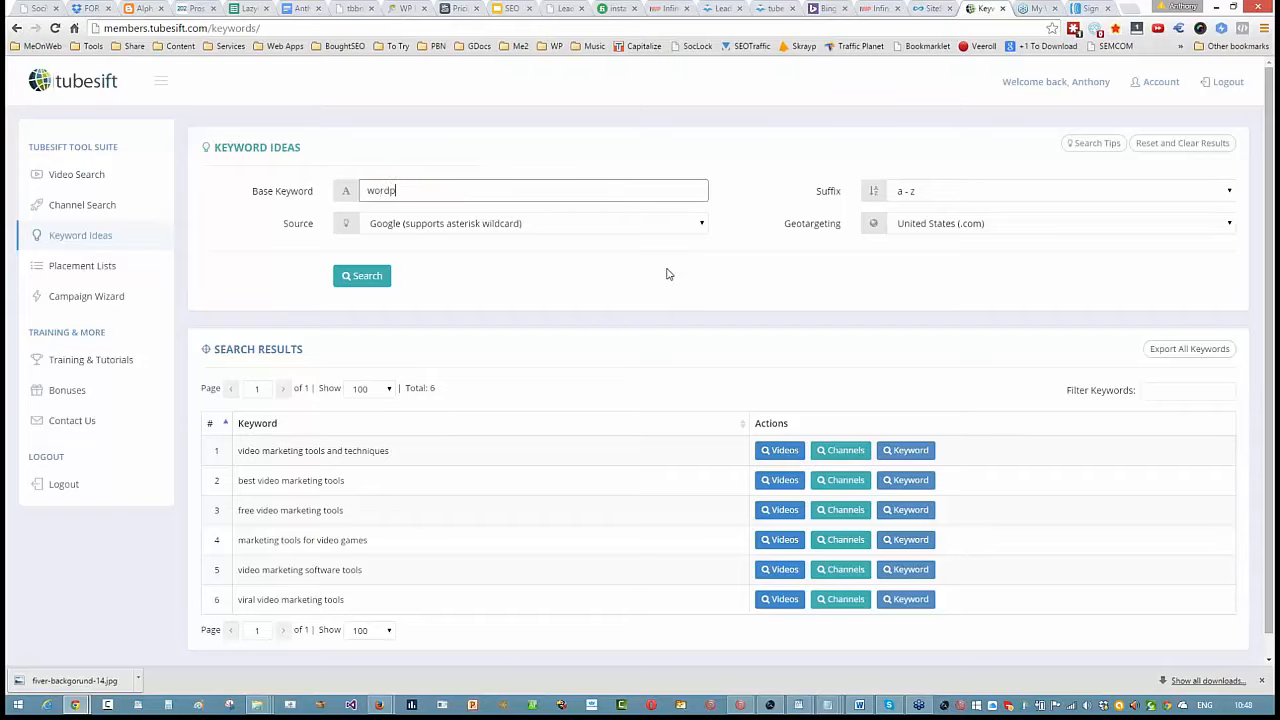
type("ress seo")
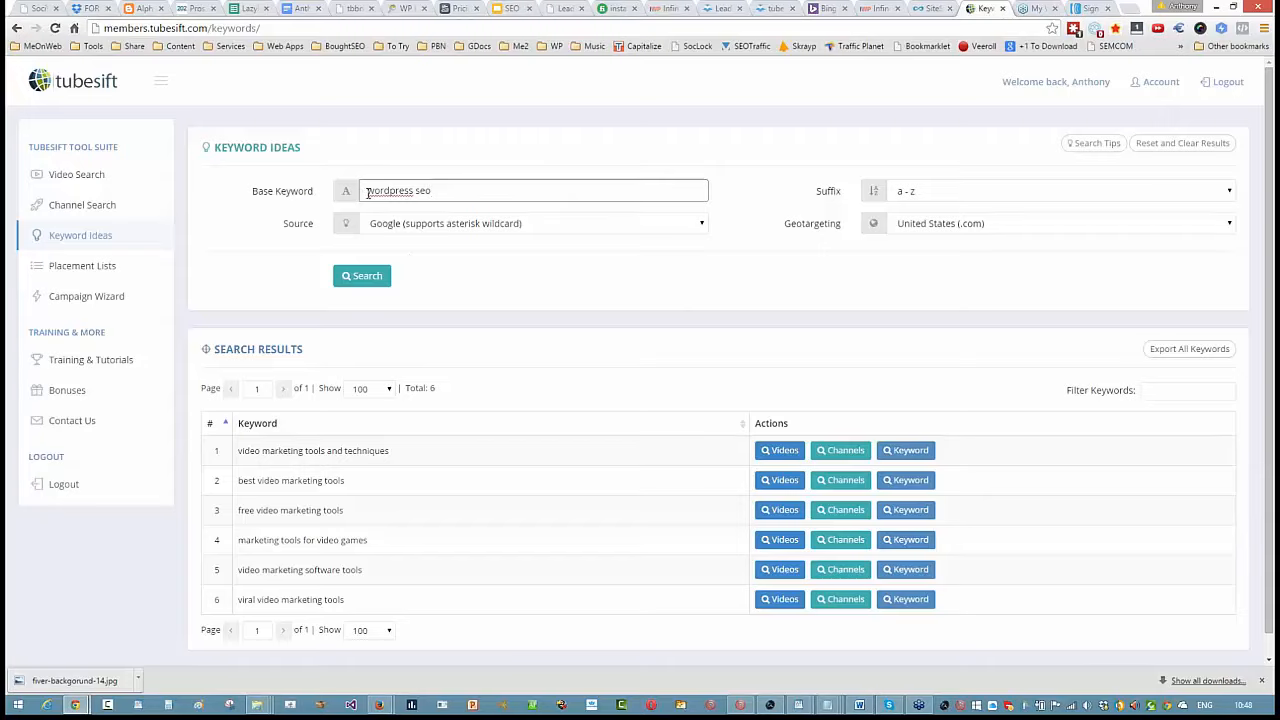
type("*")
left_click(374, 279)
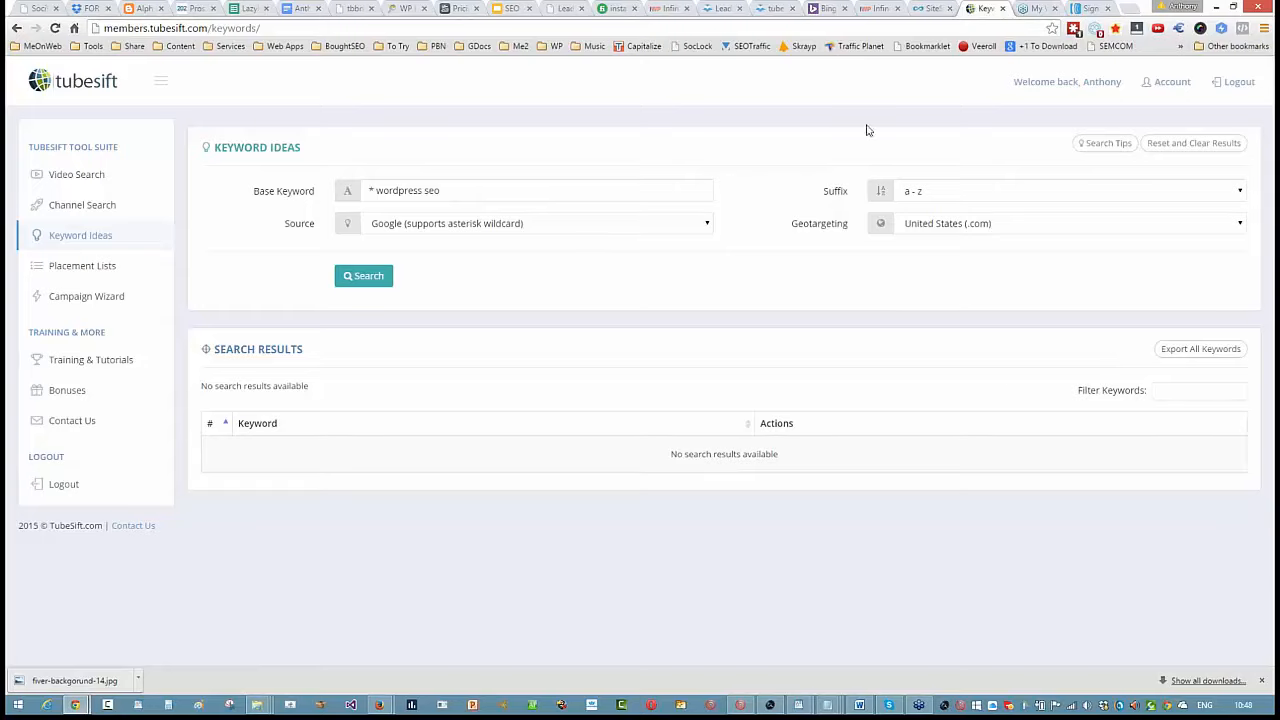
- Reload TubeSift, search the keyword ideas for "wordpress seo" and scan the suggested keywords
right_click(983, 7)
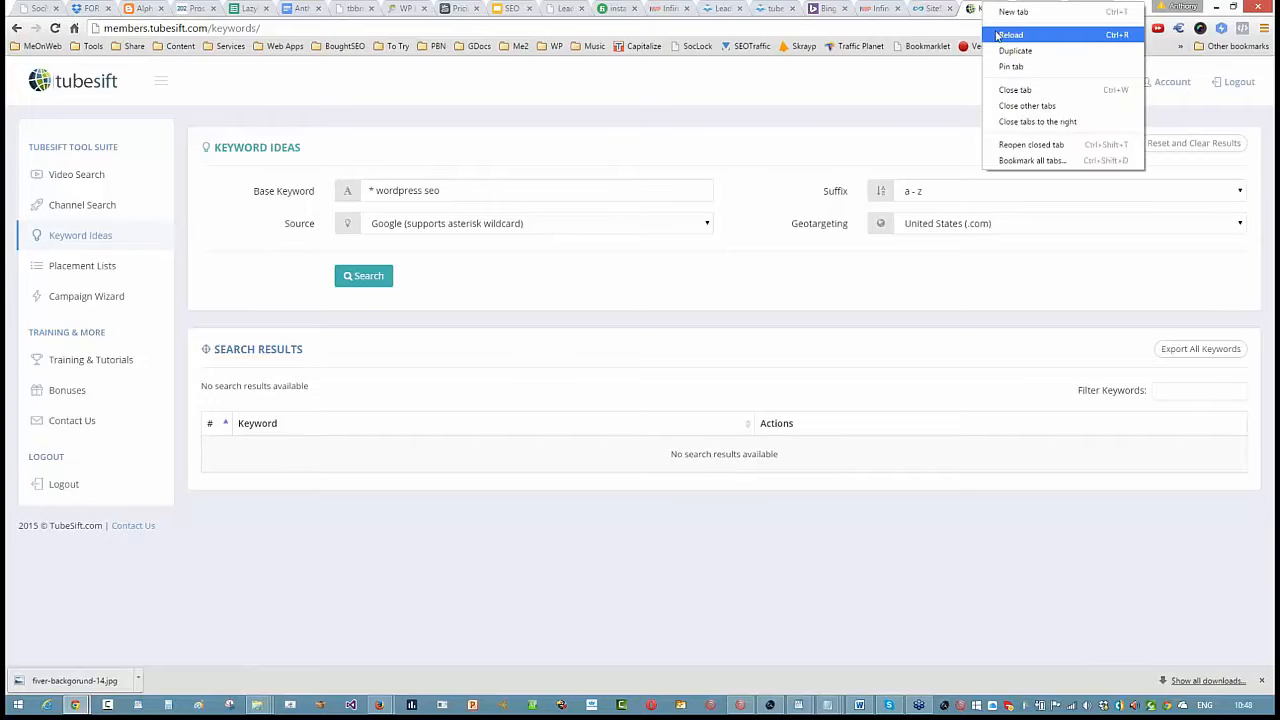
left_click(1006, 37)
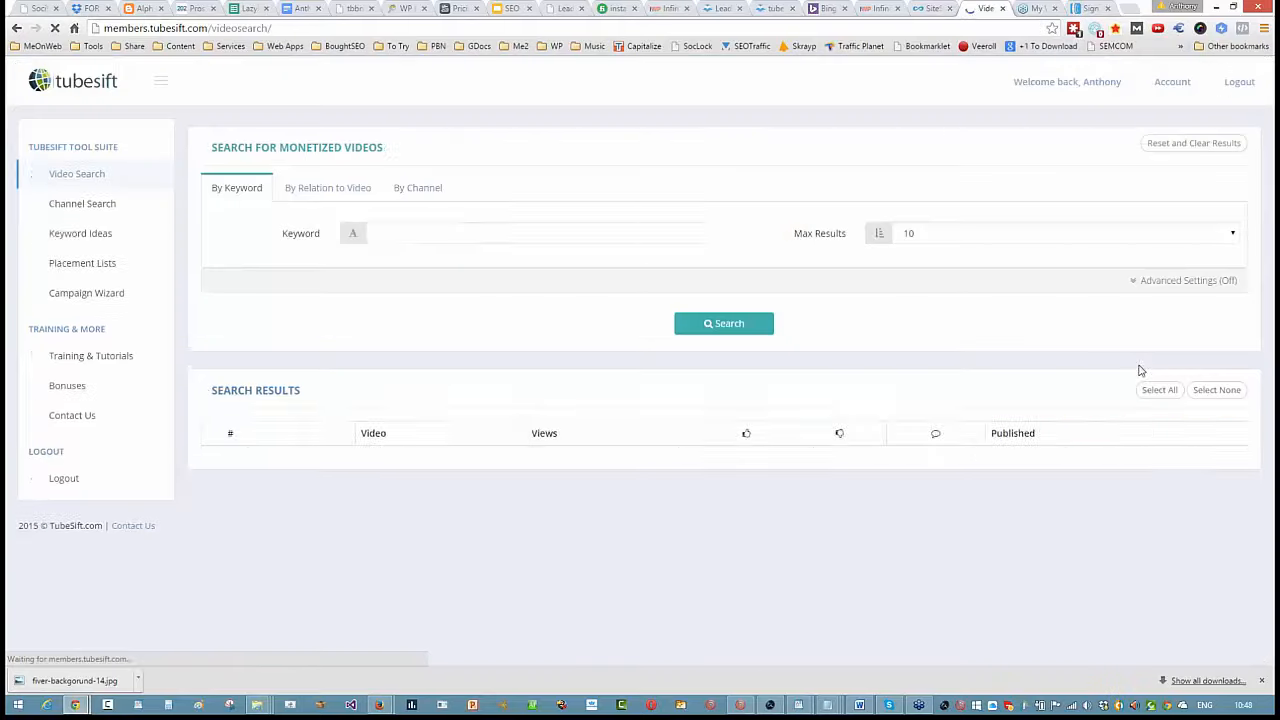
left_click(80, 235)
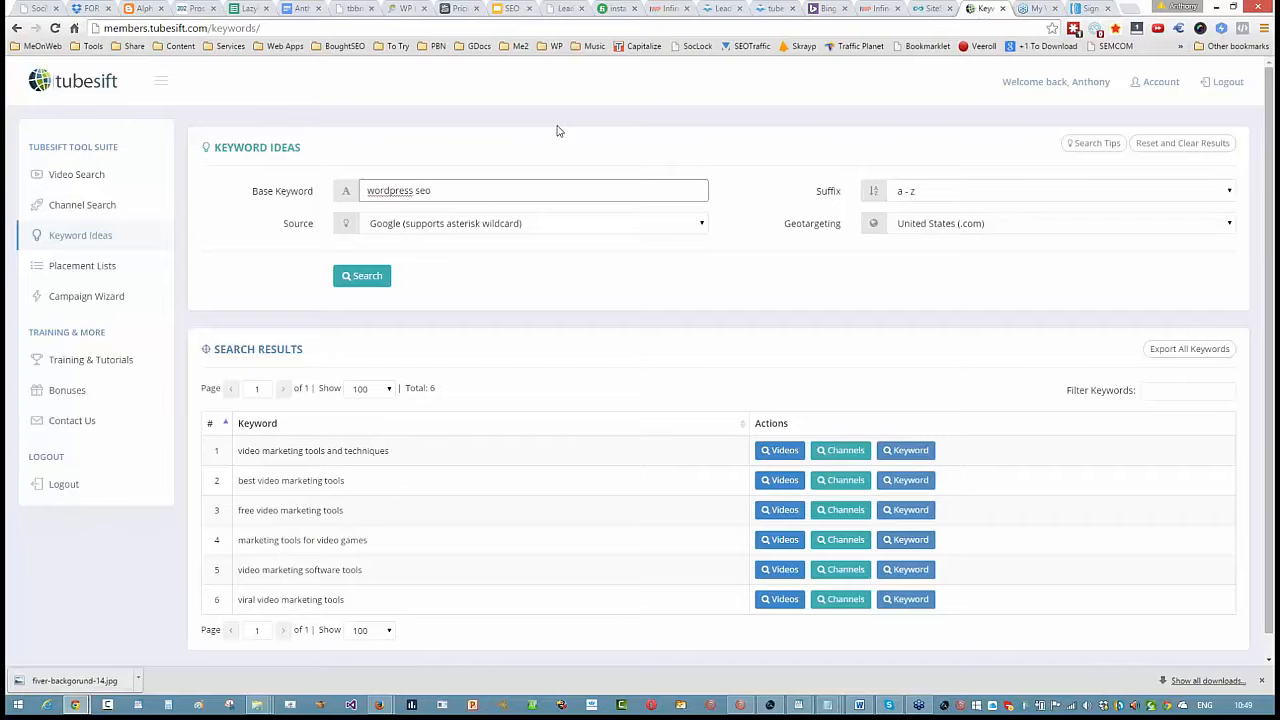
type("seo")
left_click(364, 276)
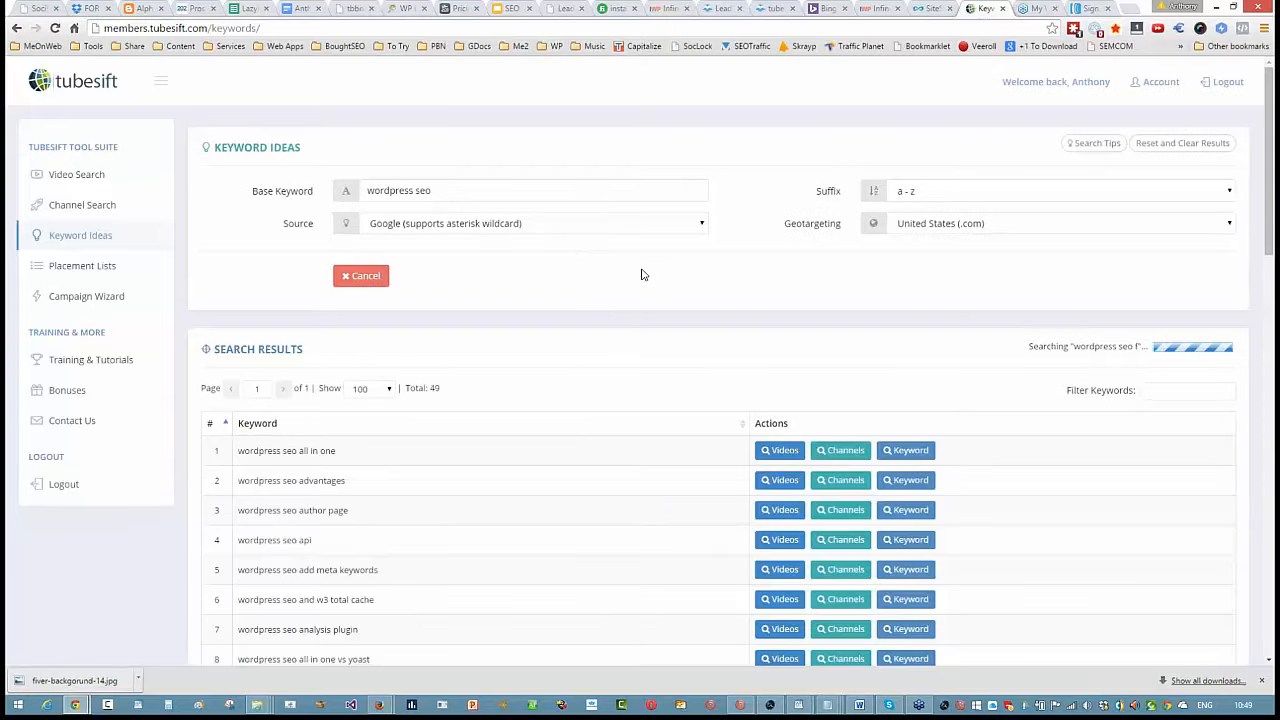
scroll(643, 275, "down", 13)
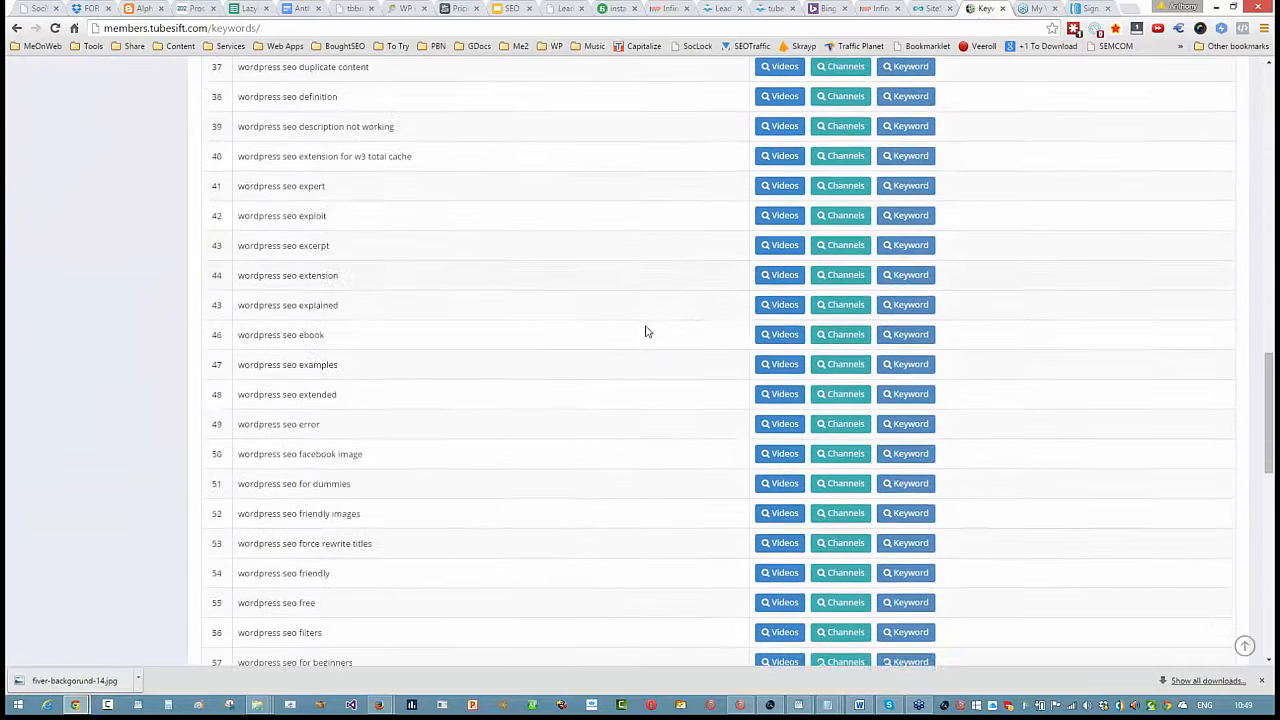
scroll(645, 331, "down", 8)
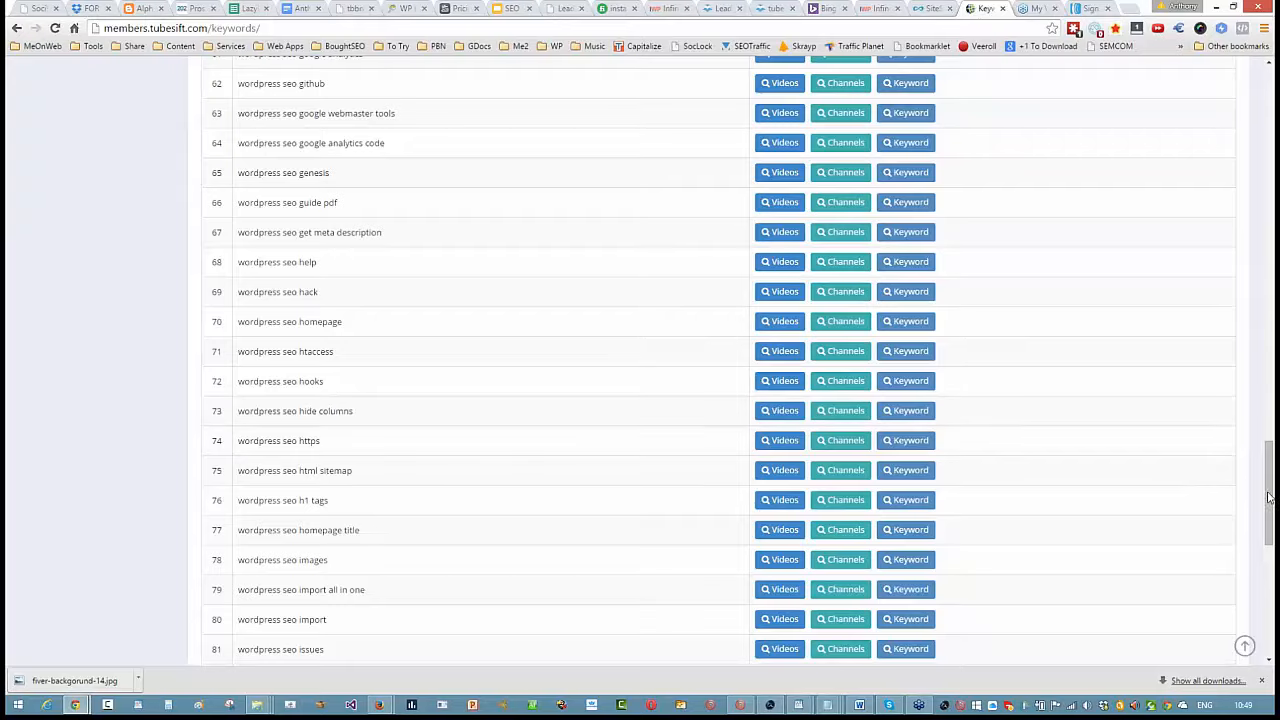
left_click_drag(1268, 490, 1270, 618)
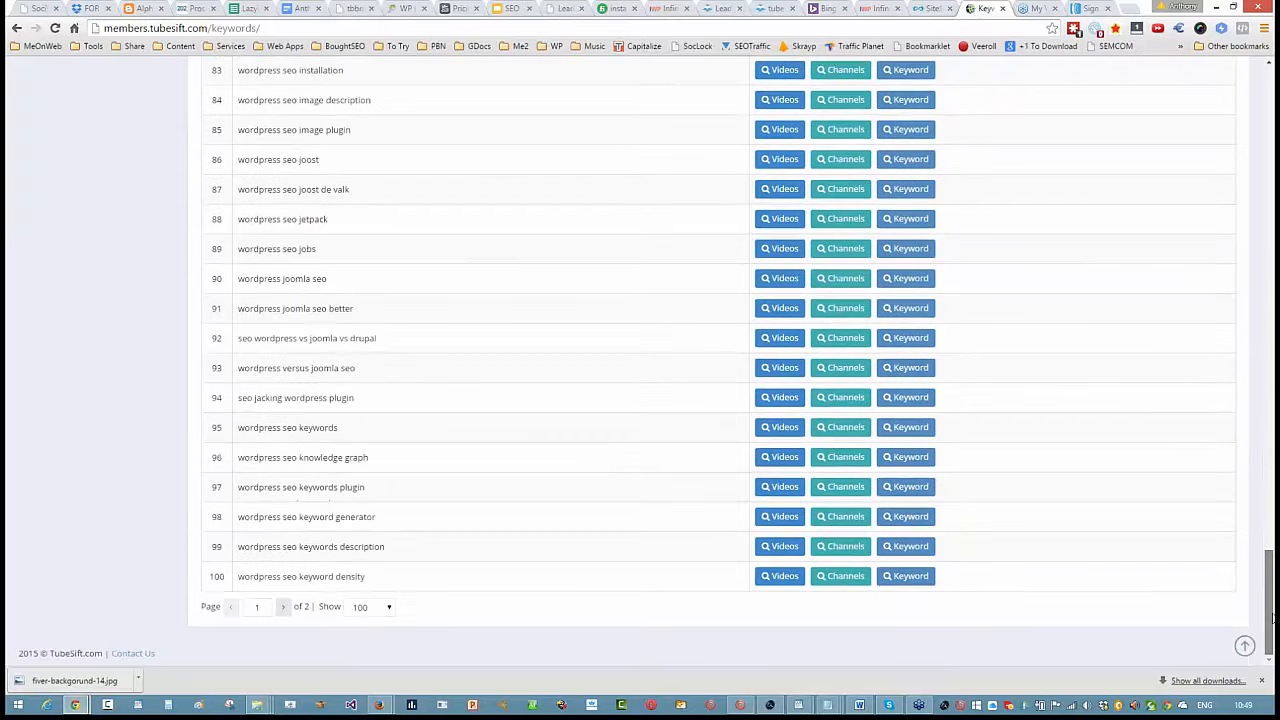
left_click_drag(1270, 568, 1270, 95)
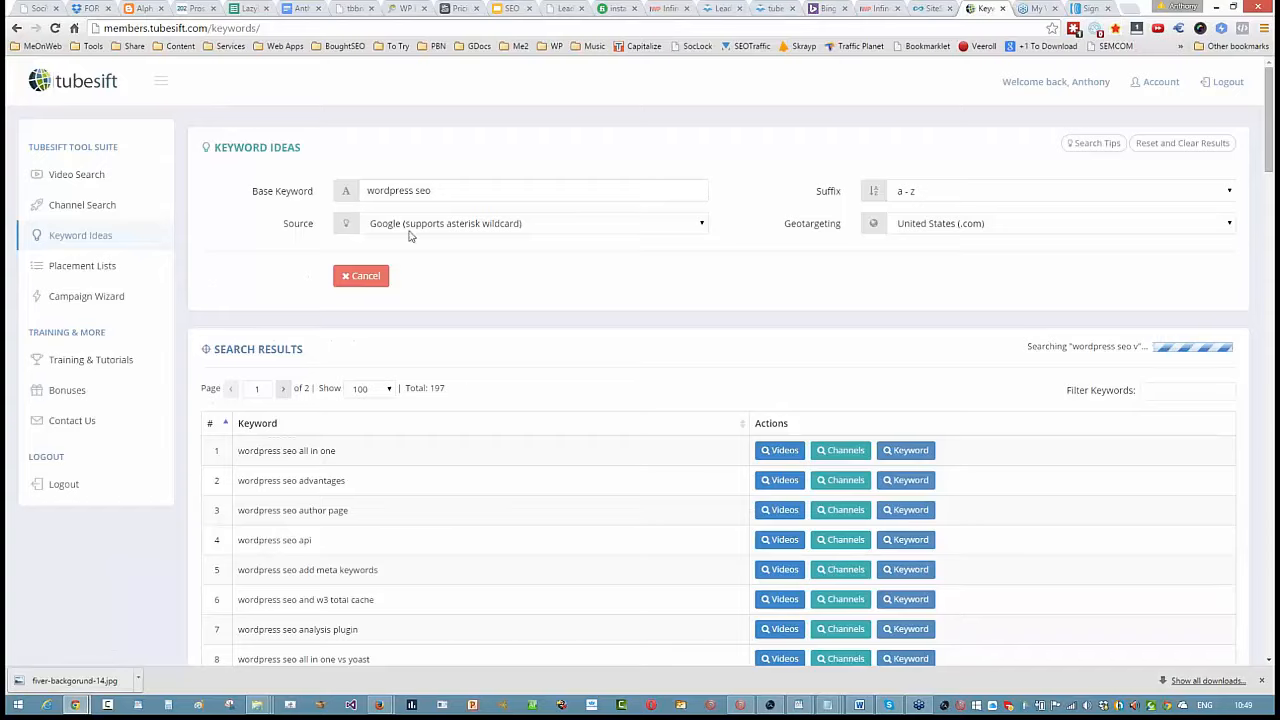
- Rerun the keyword ideas search with a leading wildcard as "* wordpress seo" and look through the suggestions
left_click(368, 190)
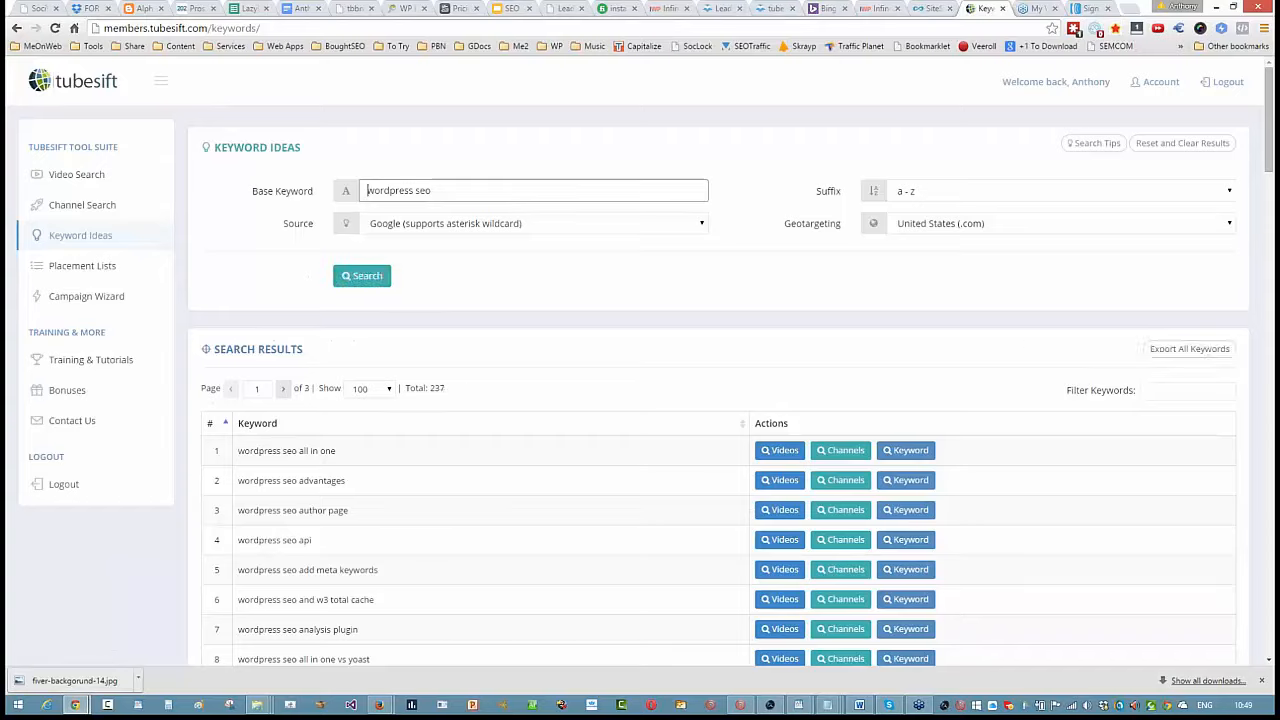
type("*")
left_click(363, 277)
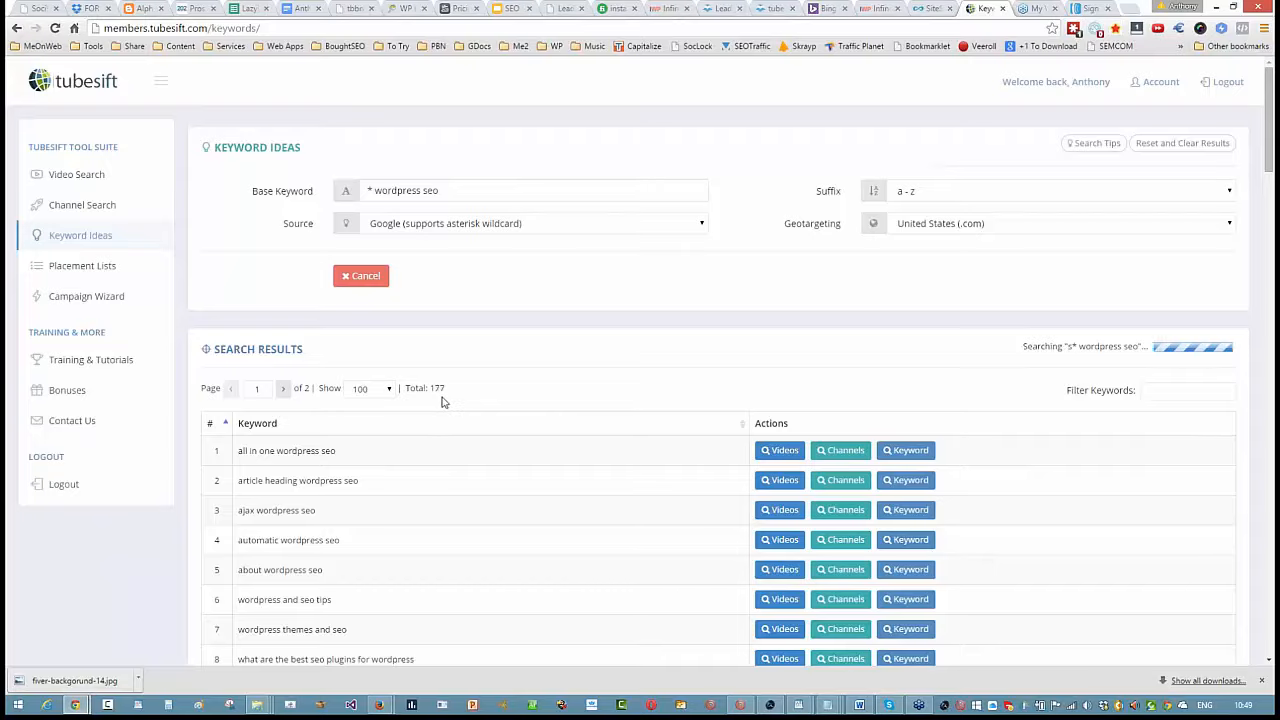
scroll(444, 401, "down", 1)
scroll(444, 401, "down", 15)
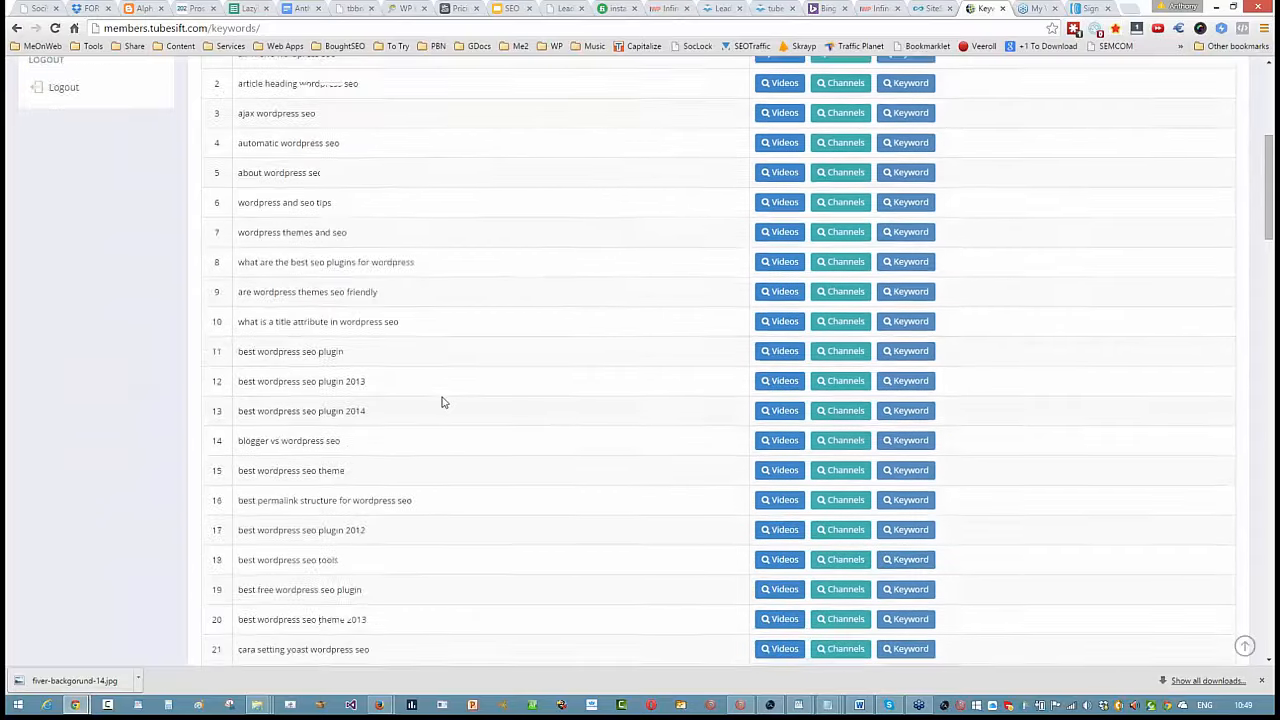
scroll(444, 401, "down", 10)
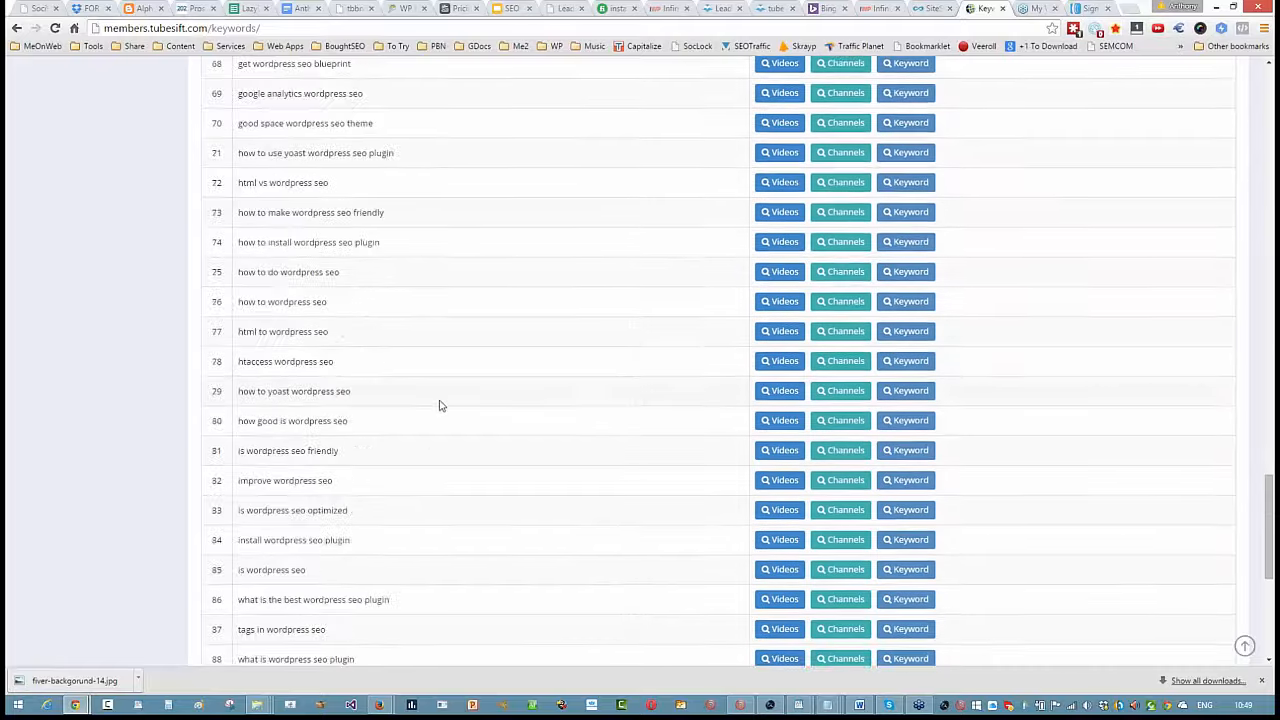
scroll(445, 405, "up", 15)
scroll(445, 409, "up", 10)
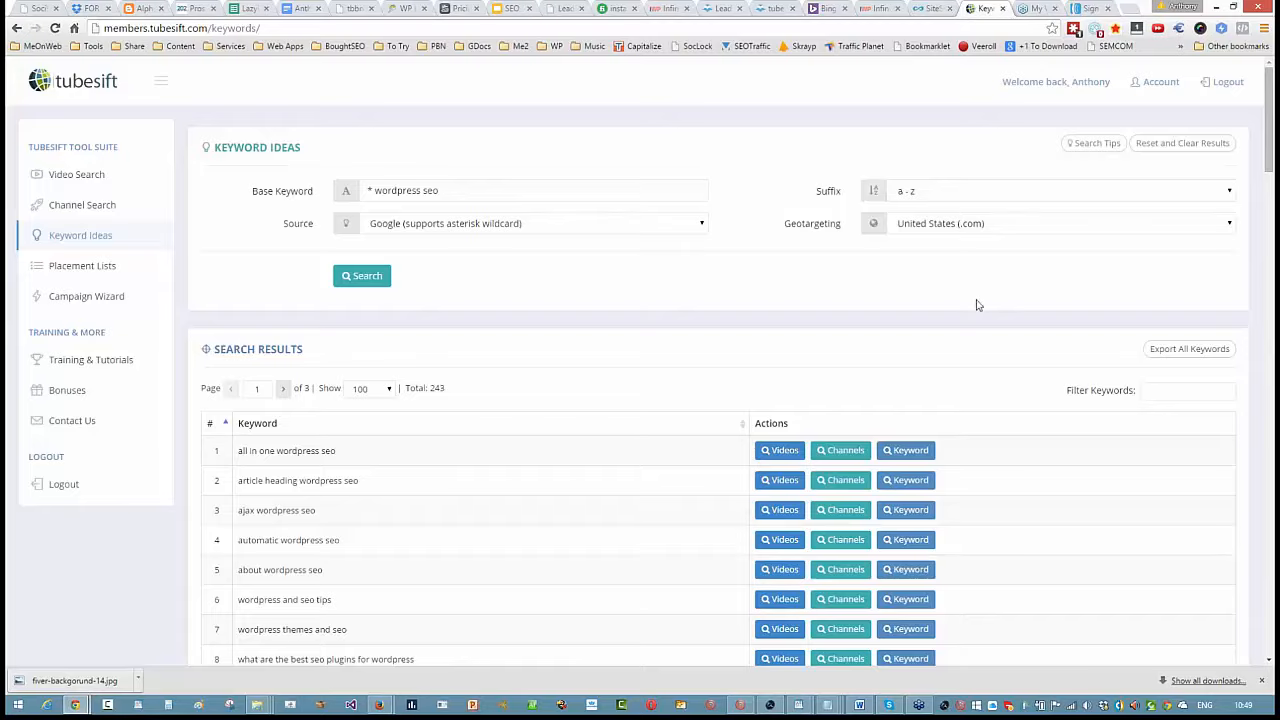
- Export all the wildcard search's keywords, copy the full list and close the export dialog
left_click(1163, 356)
right_click(681, 349)
left_click(713, 409)
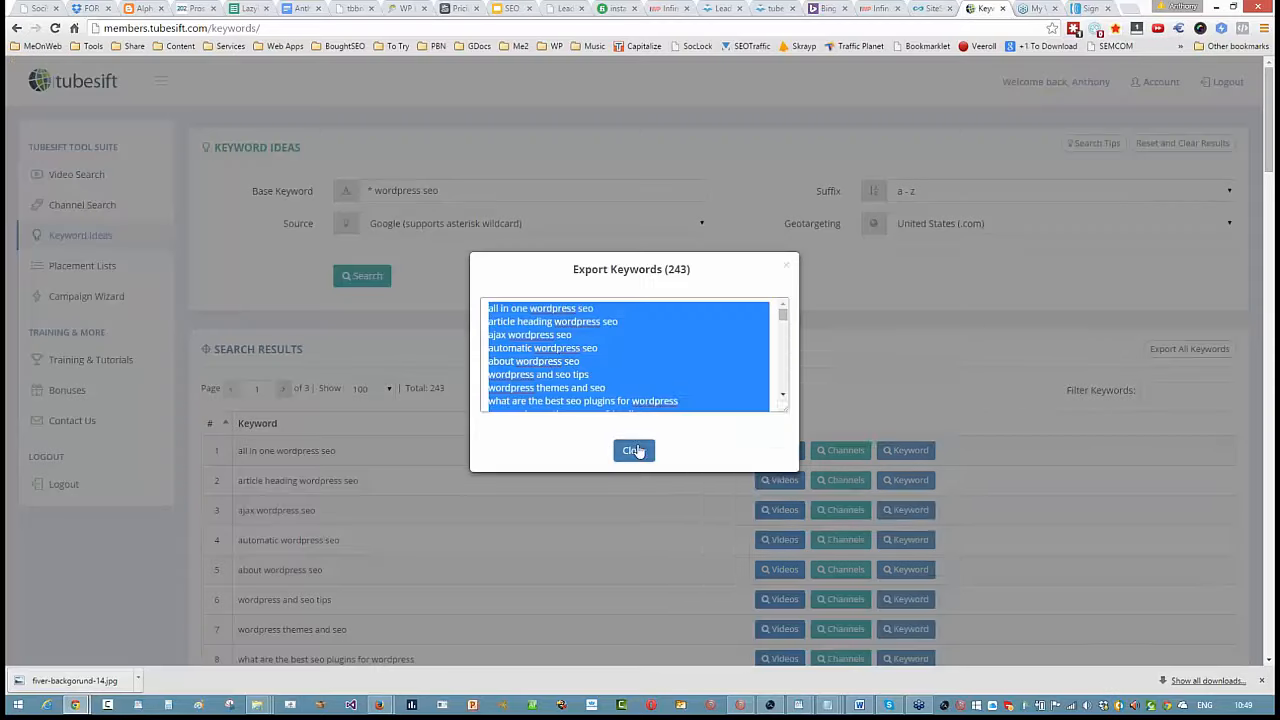
left_click(638, 450)
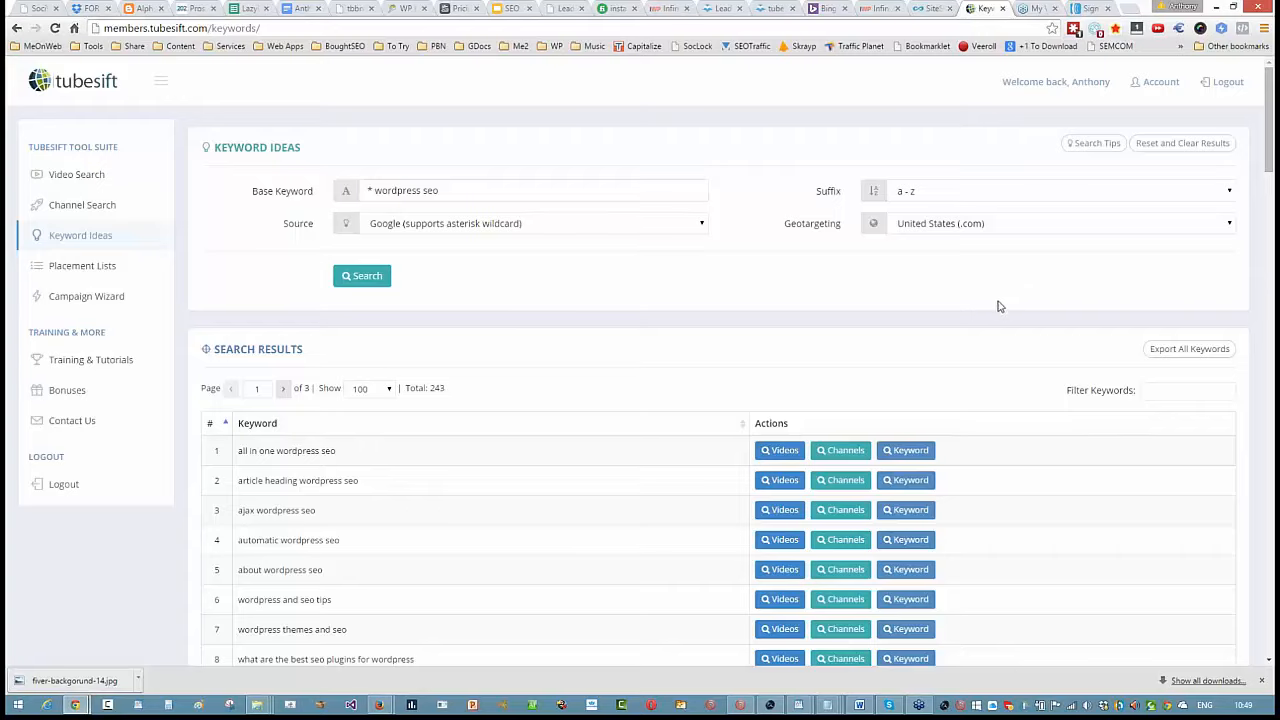
- Replace the base keyword with "* GSA SER" and search for keyword ideas
left_click_drag(458, 193, 305, 194)
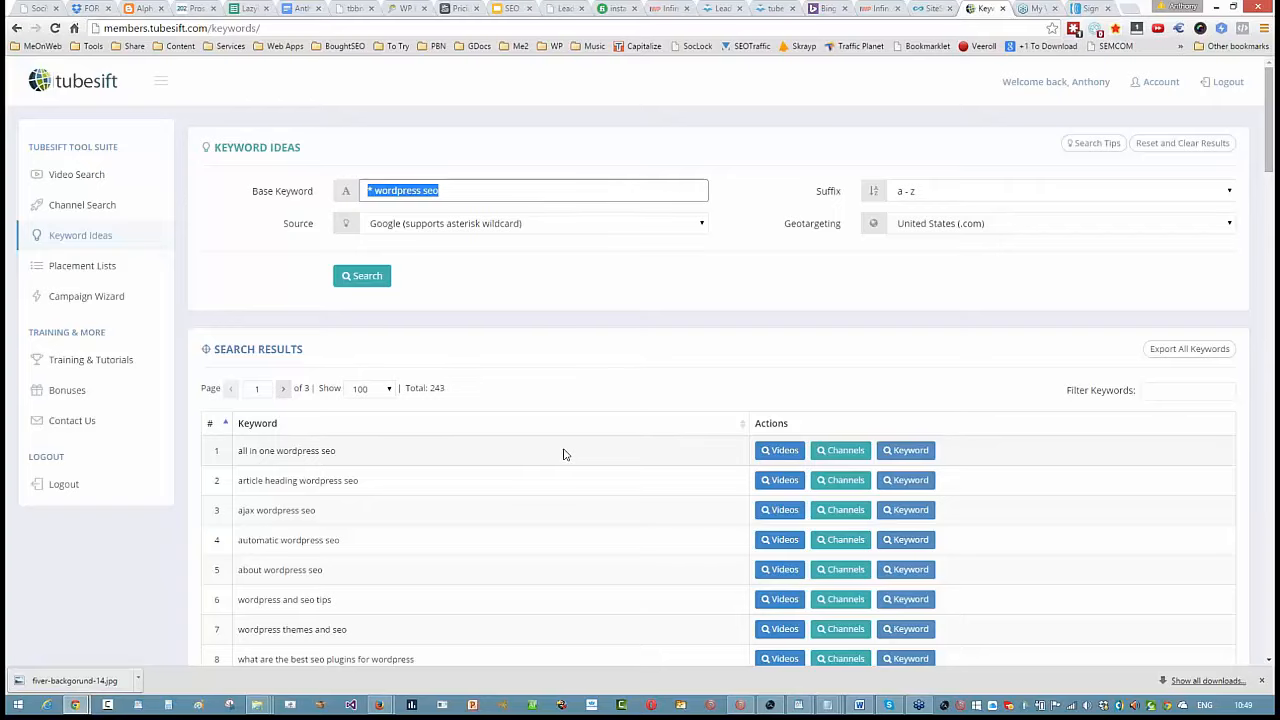
key("BackSpace")
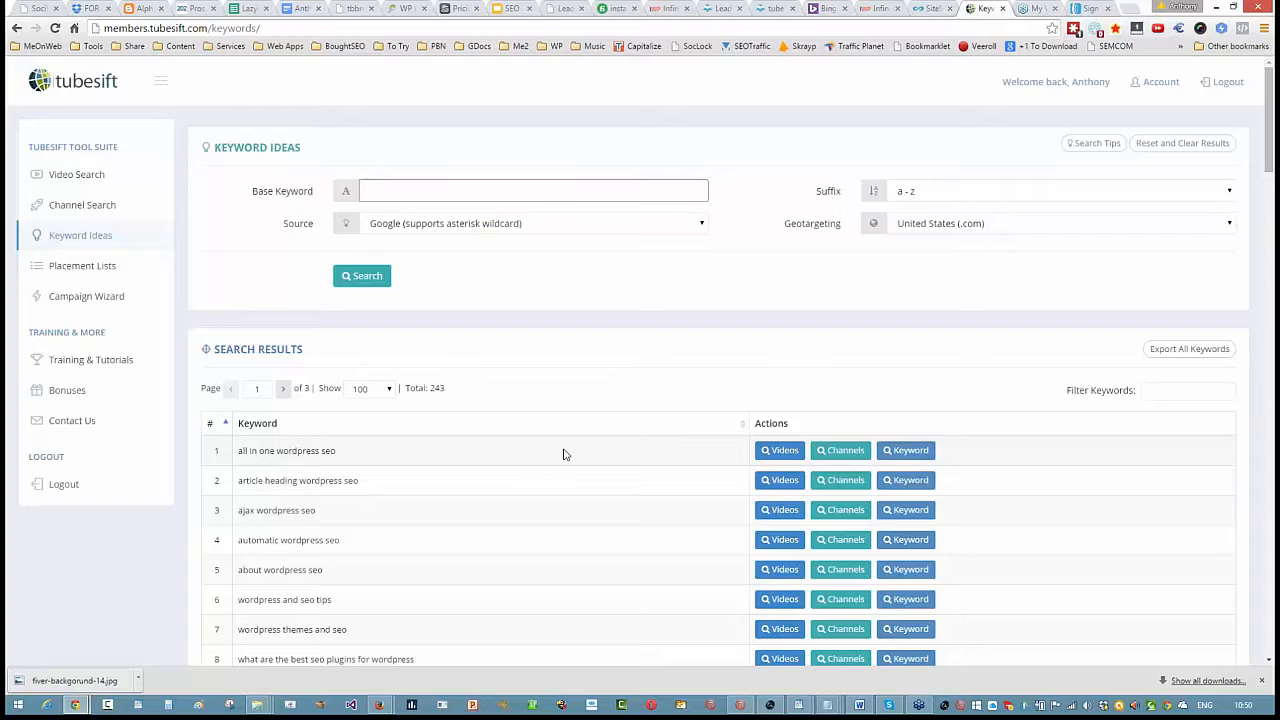
type("GSA SER")
left_click(367, 190)
type("*")
left_click(364, 278)
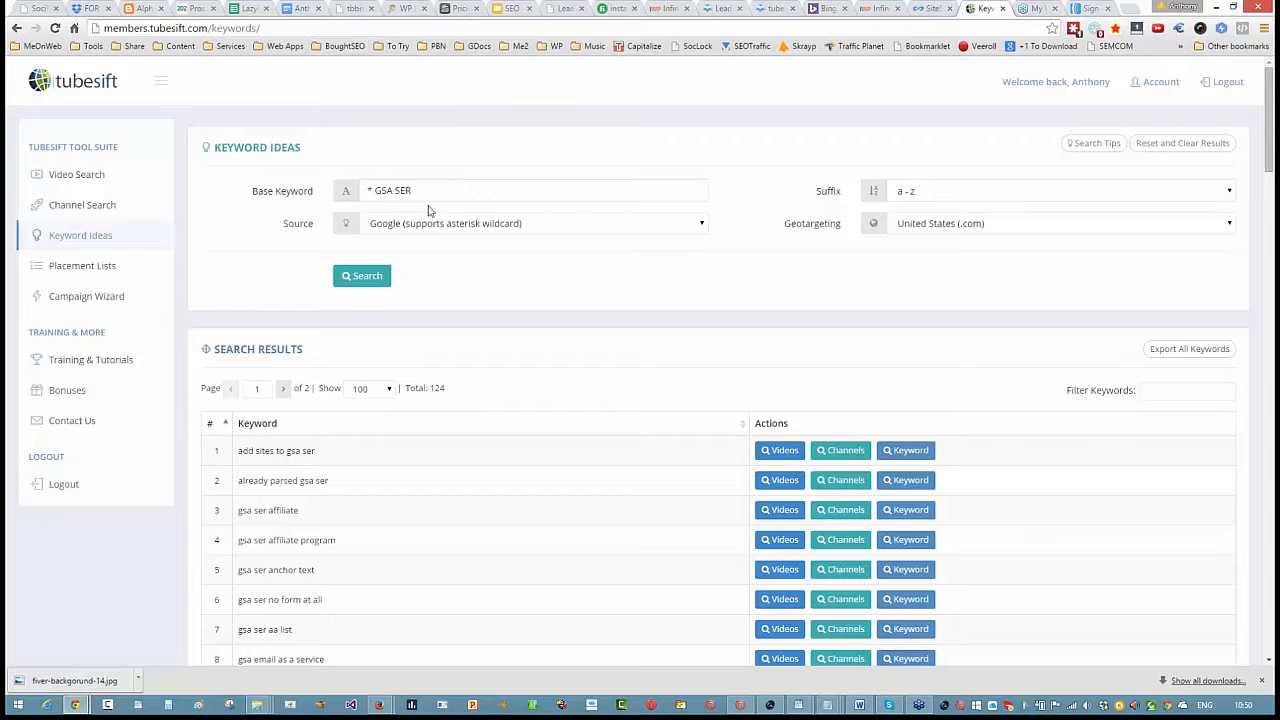
- Replace the base keyword with "hydravid" and search for keyword ideas
left_click_drag(430, 195, 338, 195)
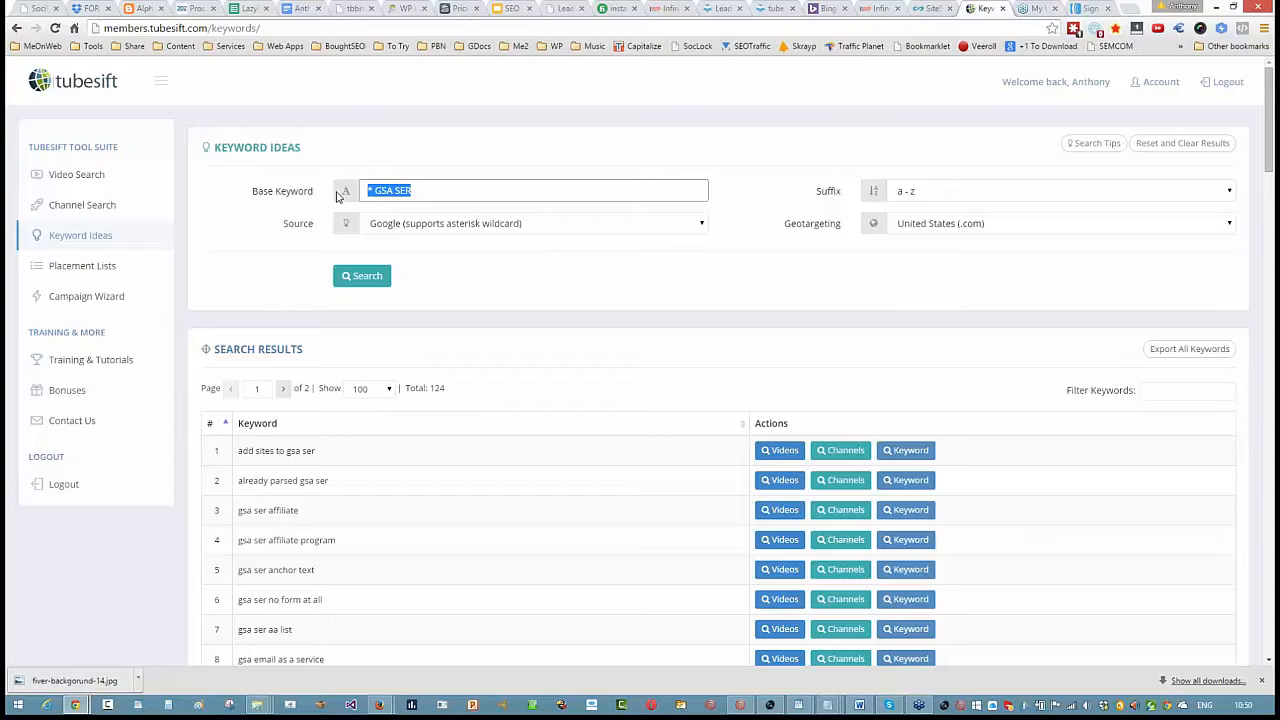
type("hydravid")
left_click(366, 277)
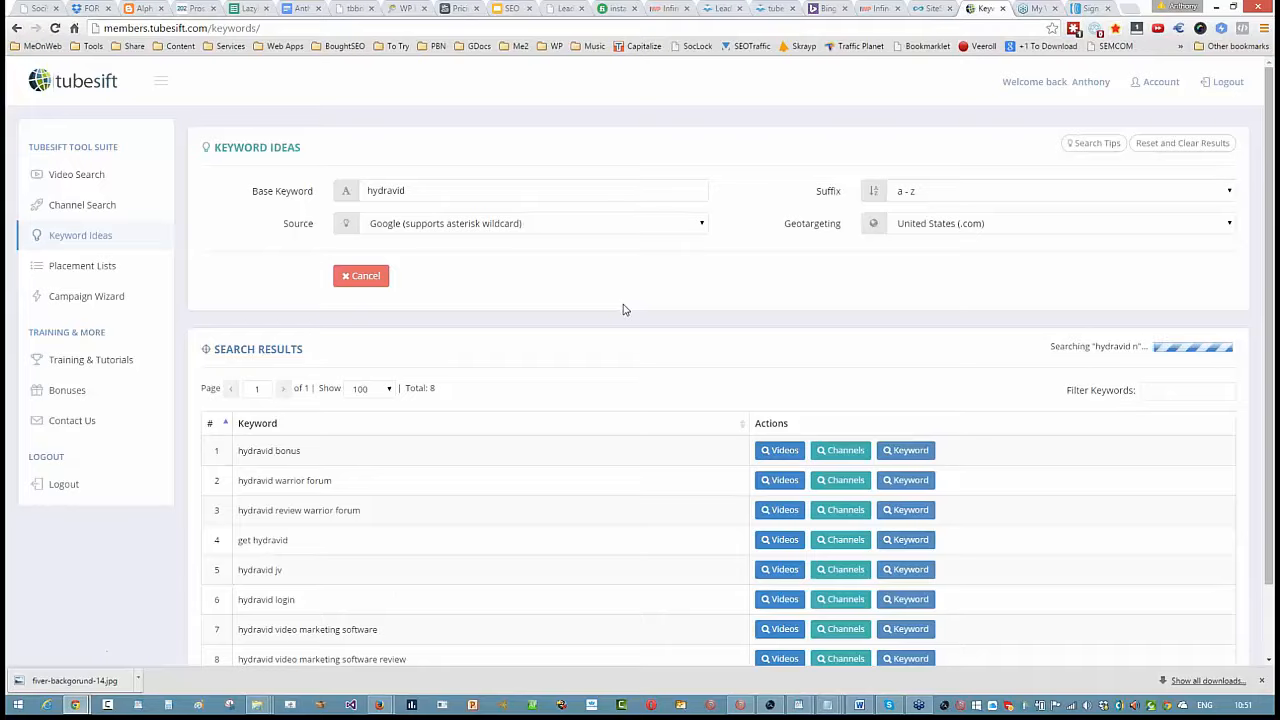
- Look through the whole list of keyword suggestions for "hydravid"
scroll(622, 310, "down", 1)
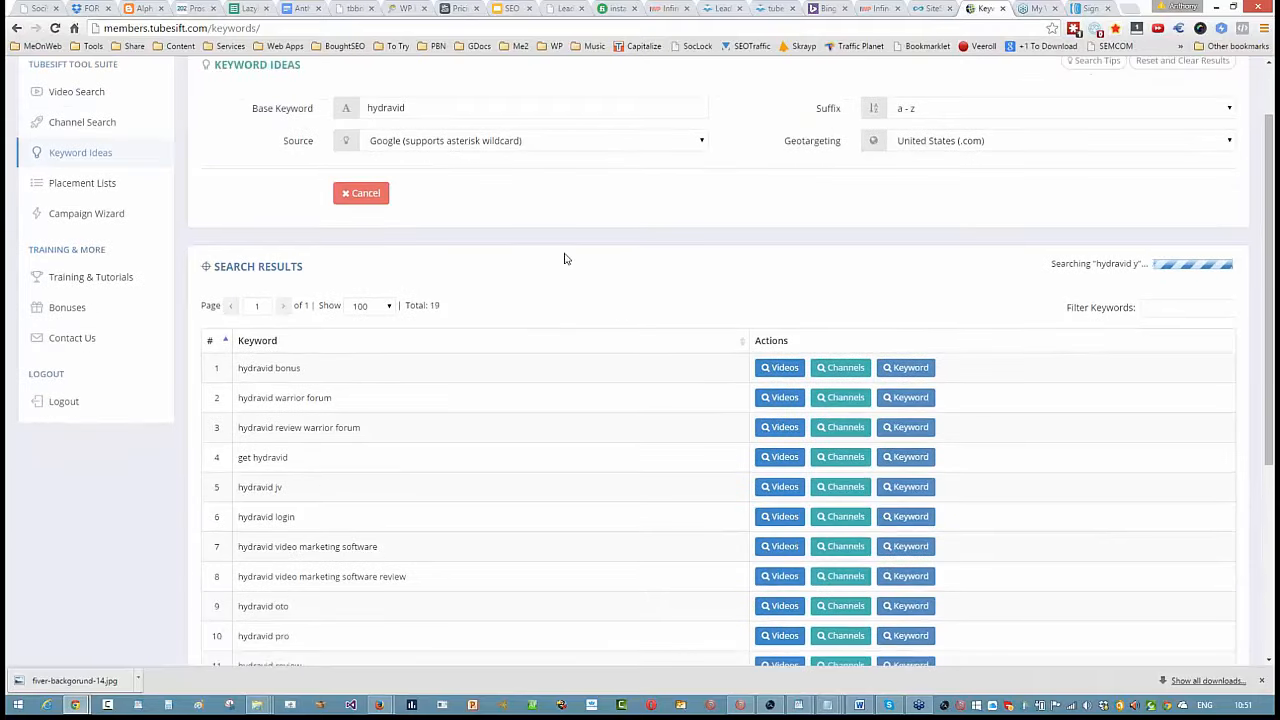
scroll(564, 259, "down", 4)
scroll(560, 245, "up", 3)
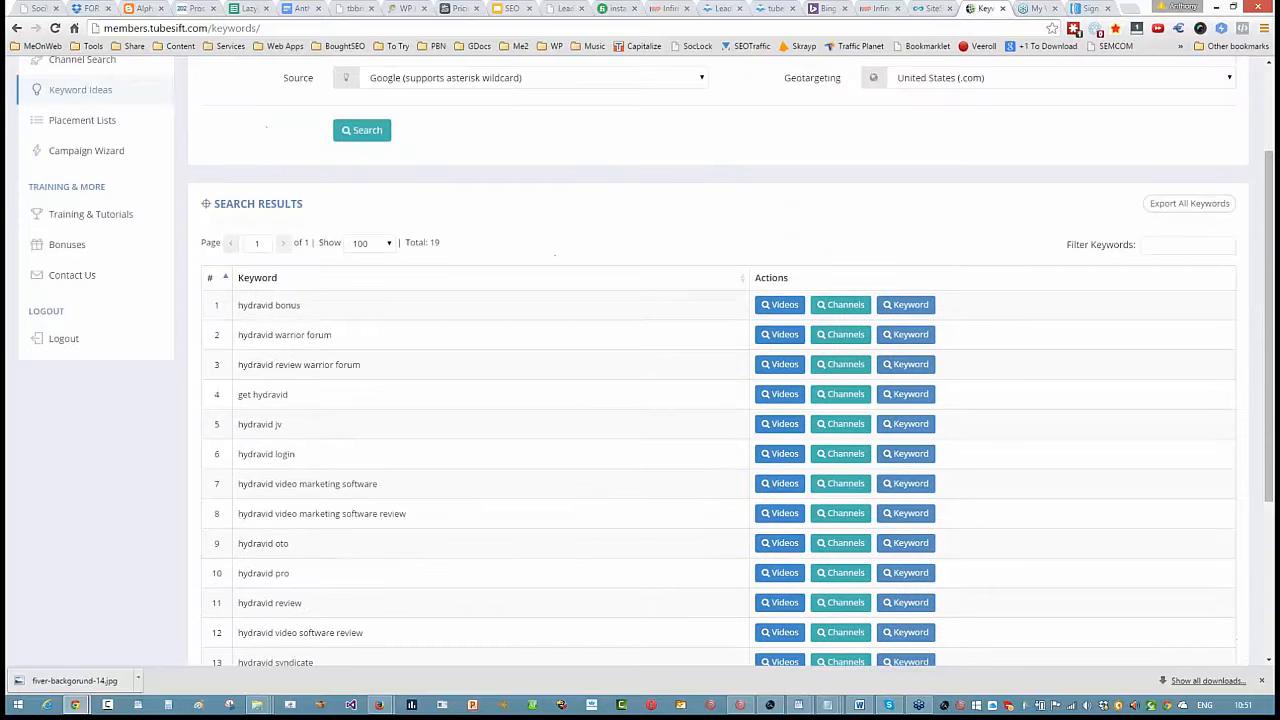
scroll(307, 310, "down", 3)
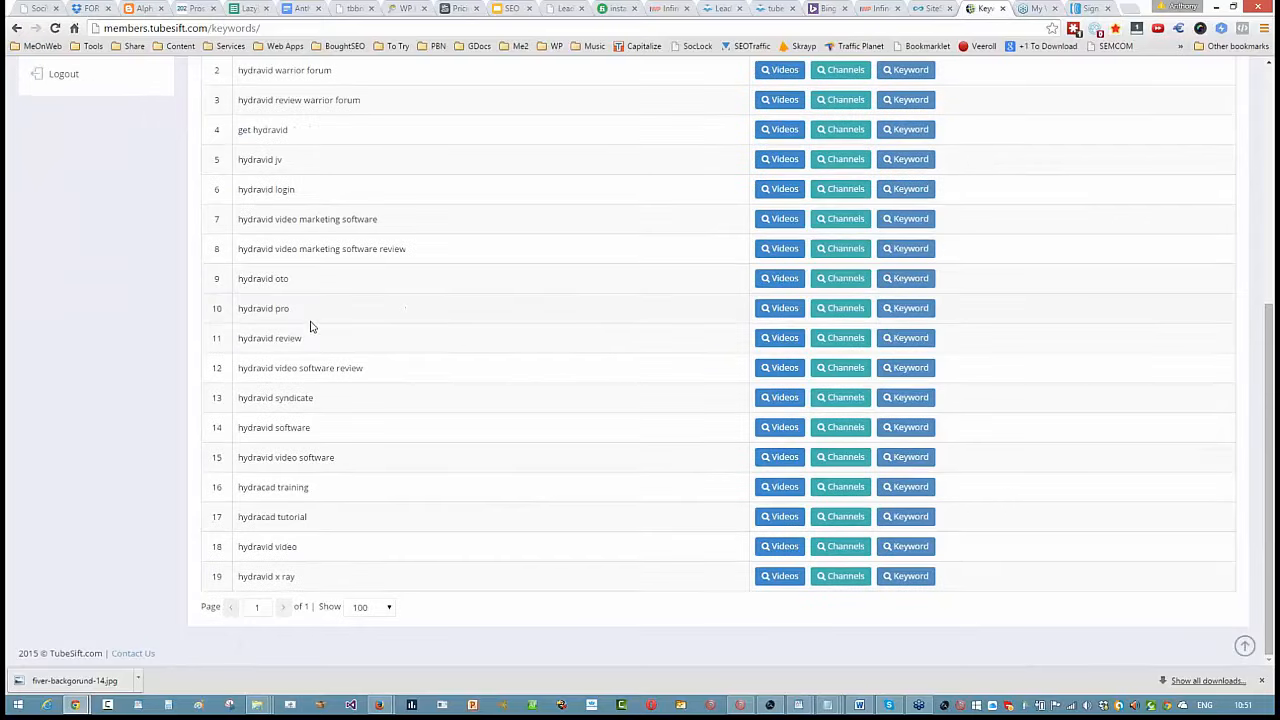
scroll(310, 326, "up", 5)
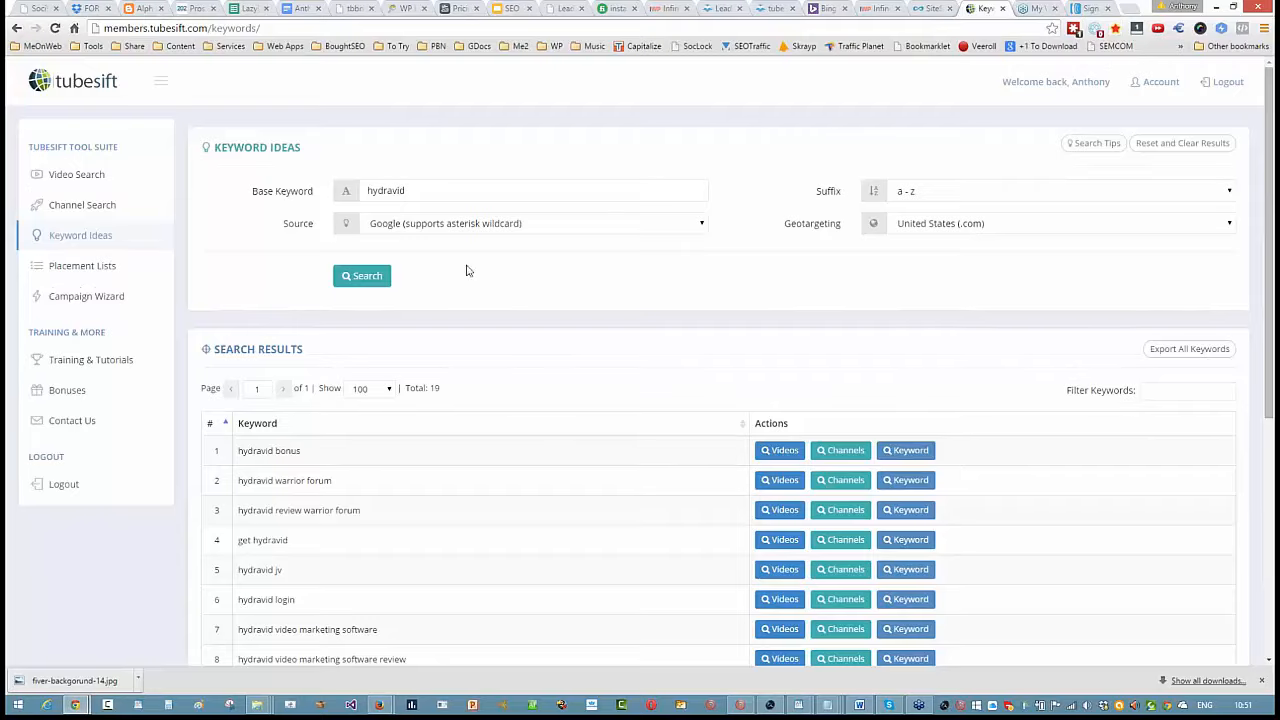
scroll(605, 285, "down", 4)
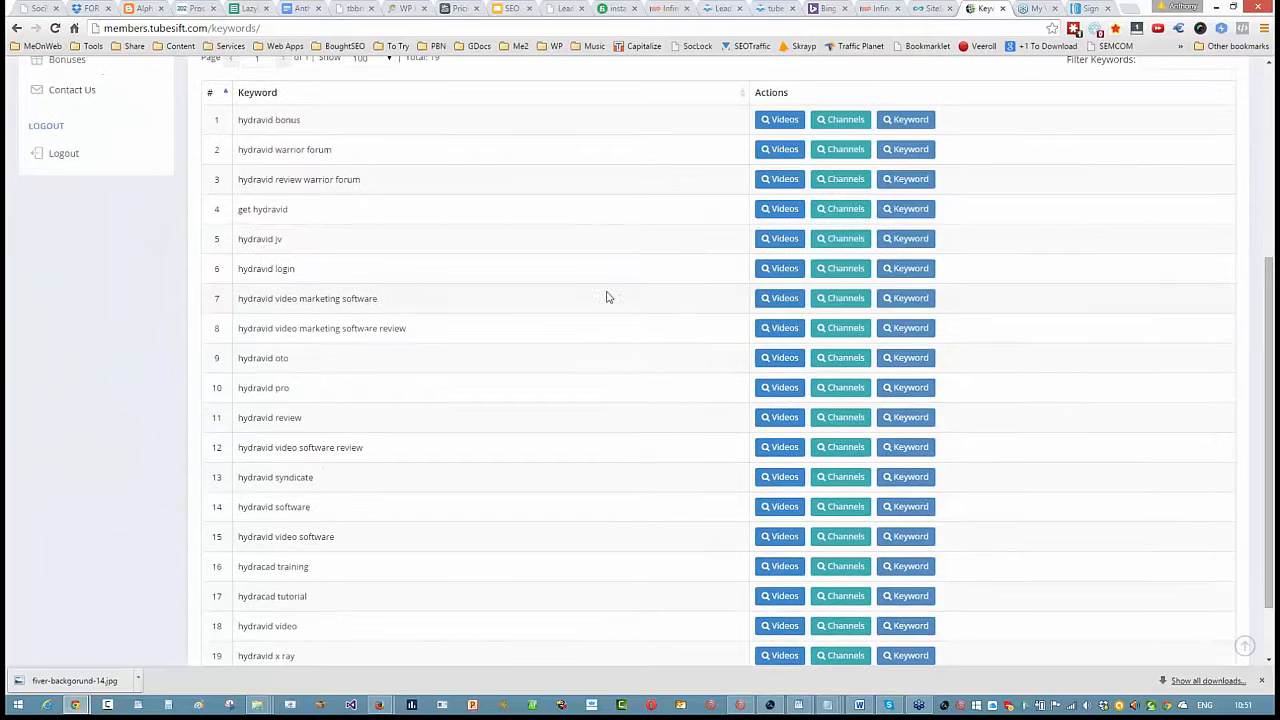
scroll(250, 400, "down", 1)
scroll(261, 438, "up", 5)
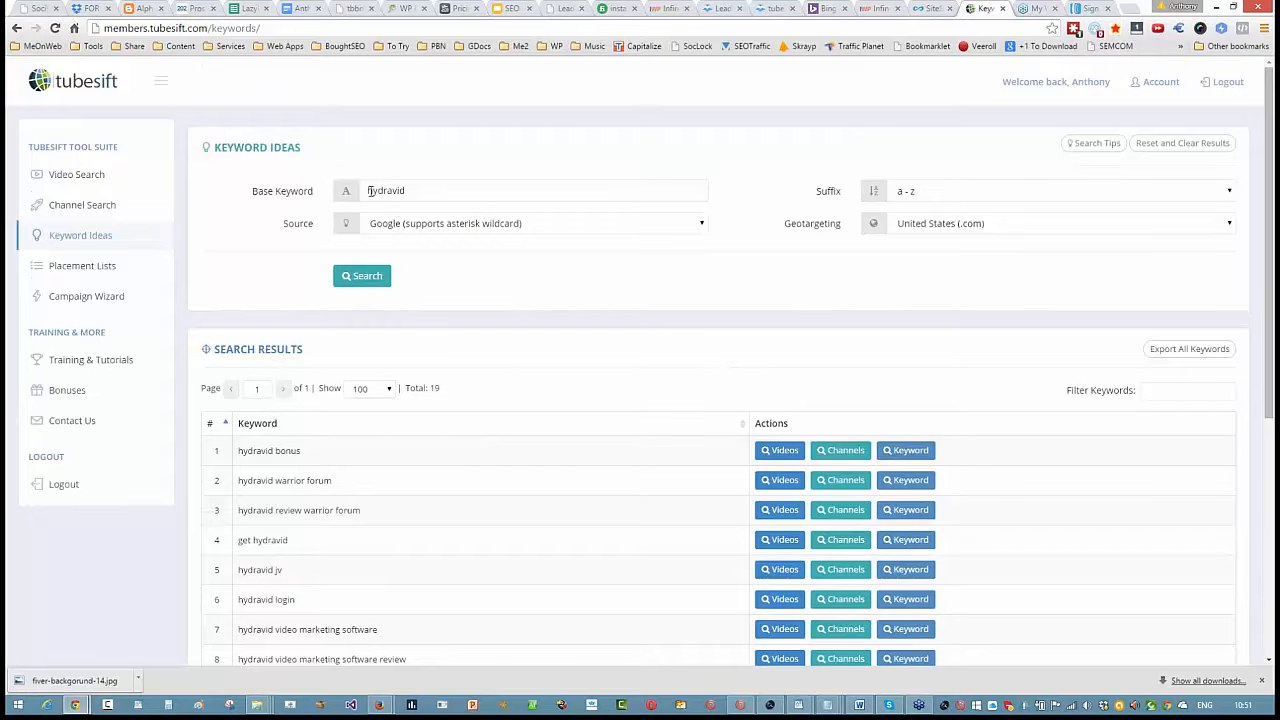
scroll(480, 210, "down", 1)
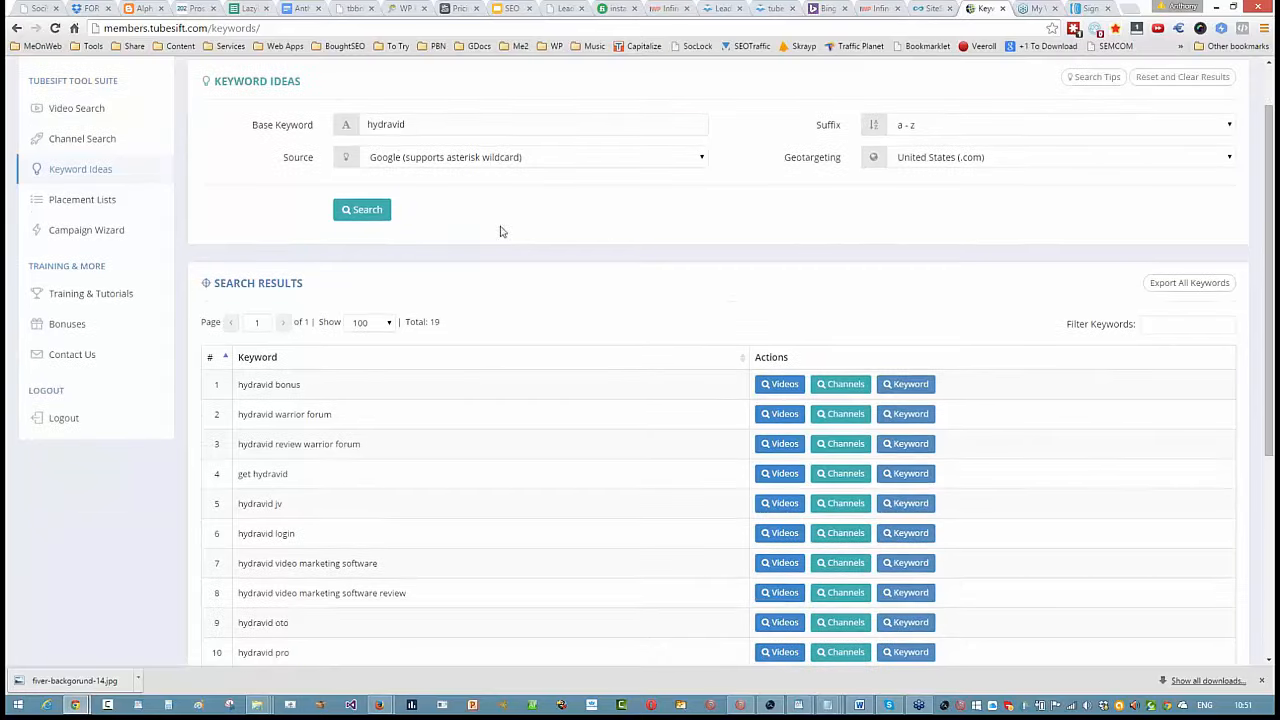
scroll(466, 468, "down", 5)
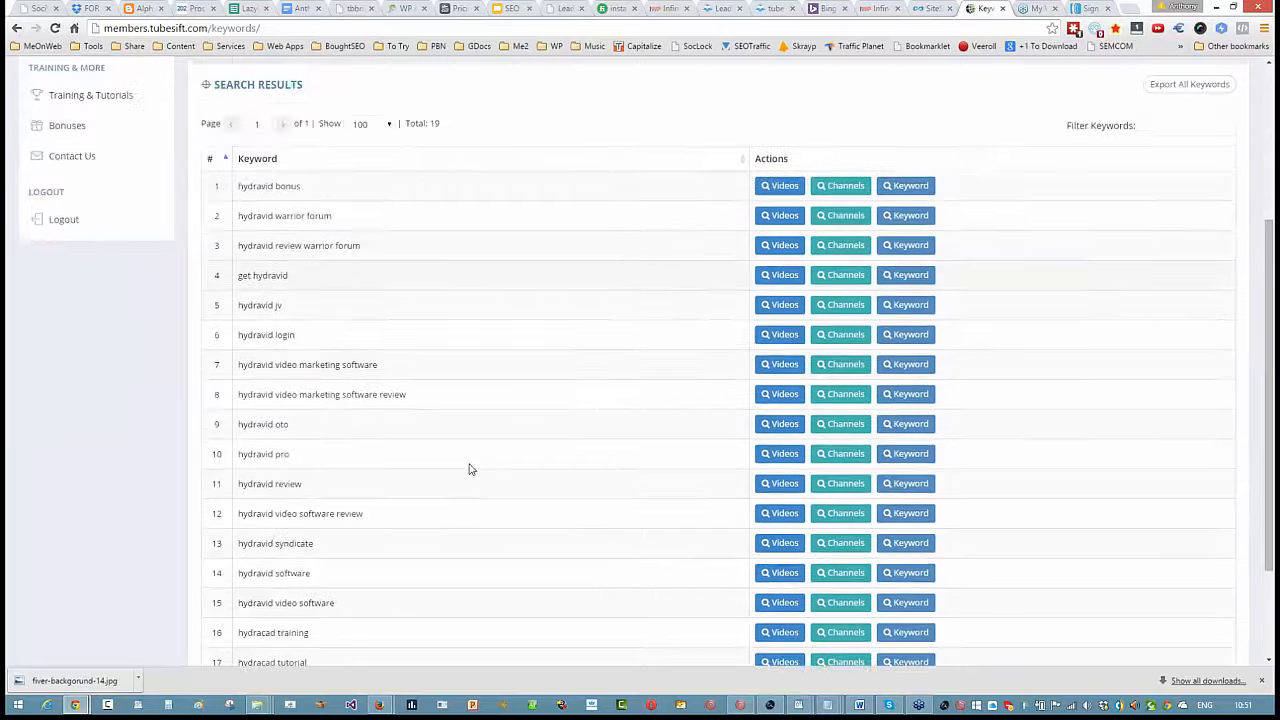
scroll(466, 468, "up", 6)
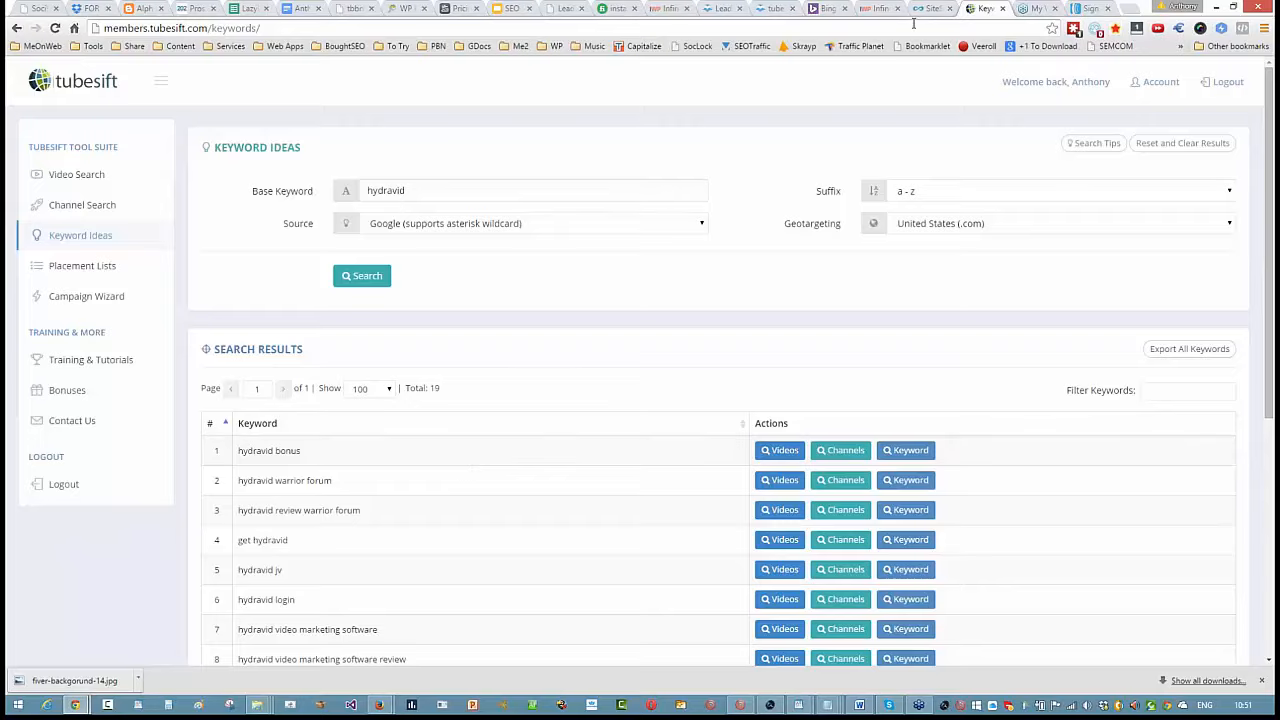
- Switch to Bing Ads, open the Link Control campaign's ads and review their clicks, CTR and average CPC
left_click(826, 8)
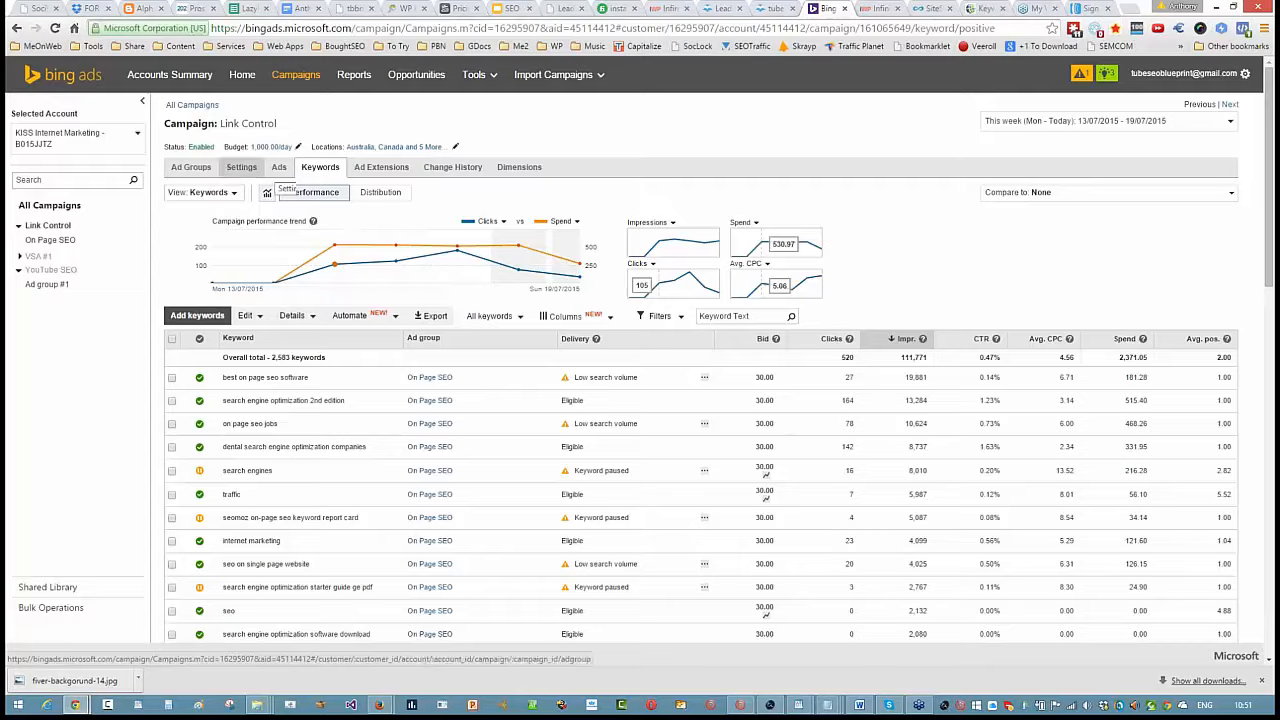
left_click(287, 172)
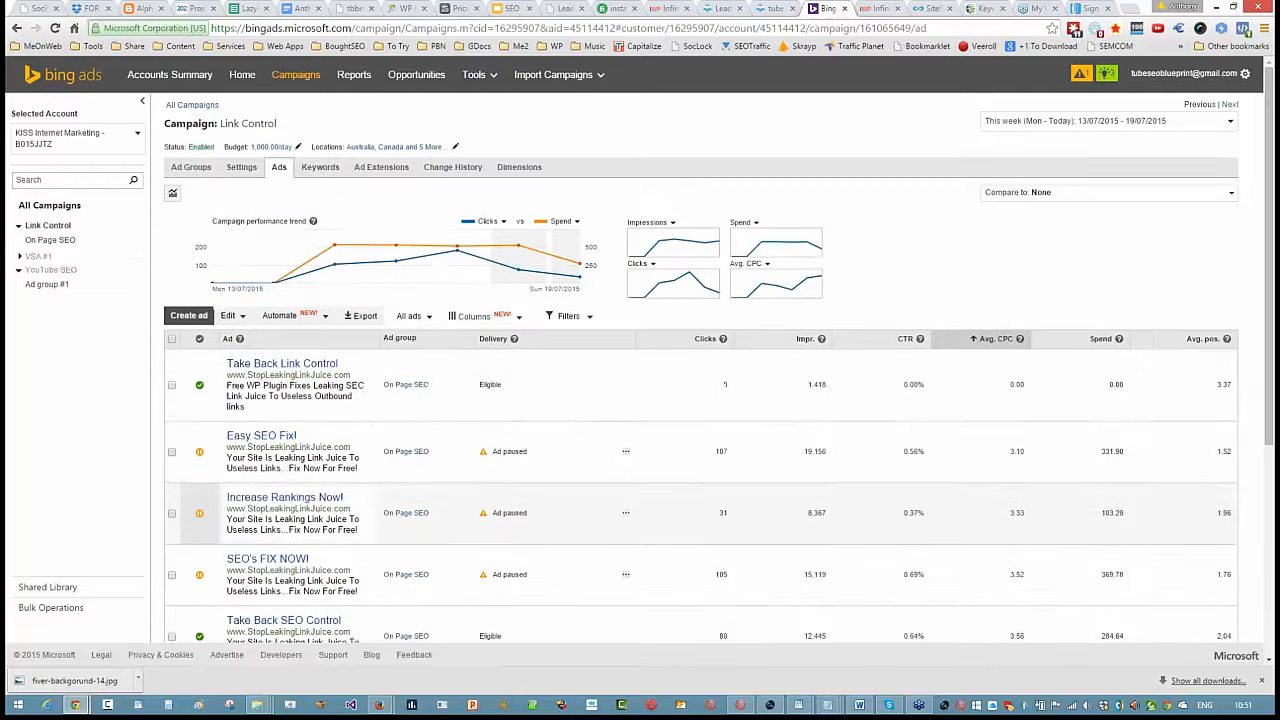
scroll(725, 483, "down", 5)
scroll(789, 334, "up", 4)
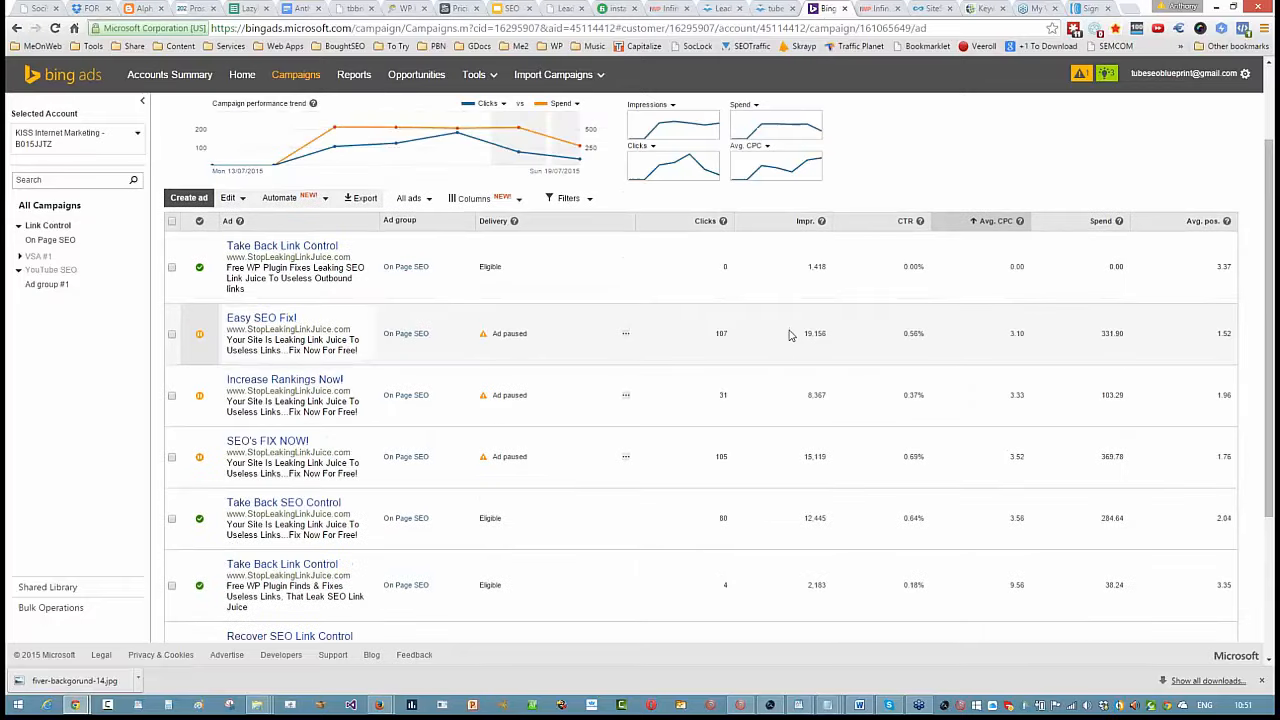
scroll(789, 334, "down", 1)
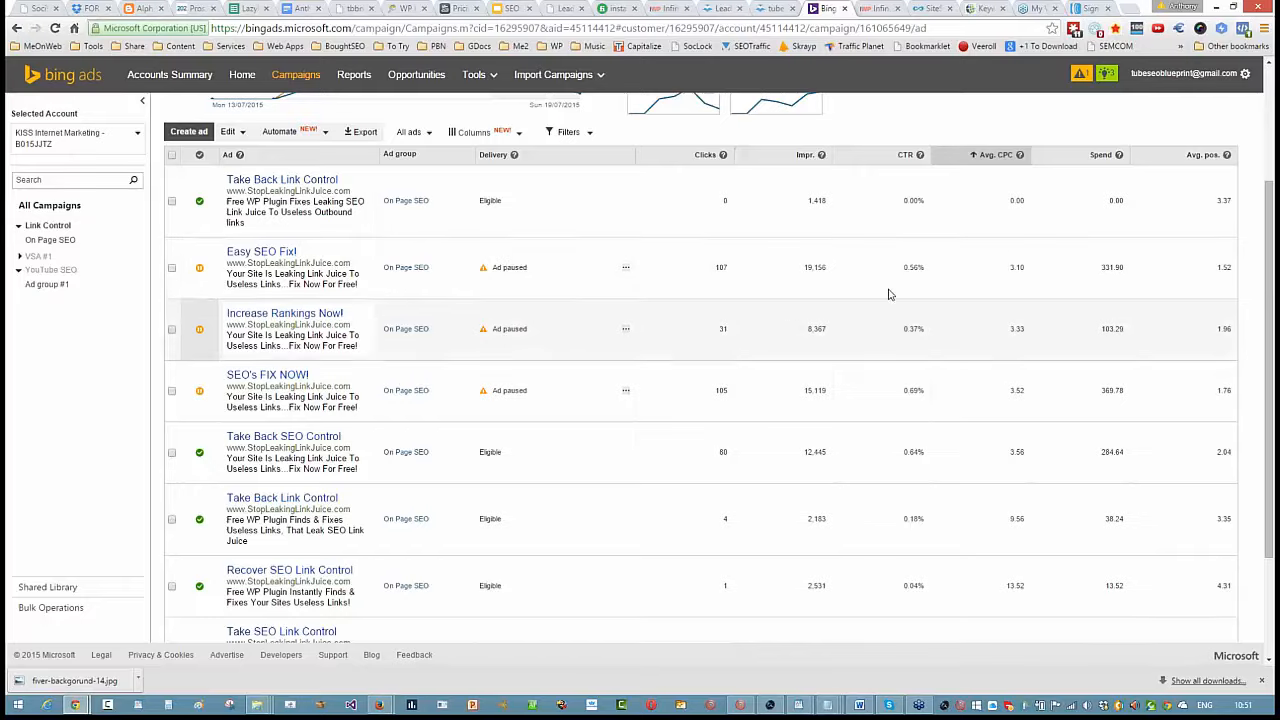
scroll(918, 236, "down", 2)
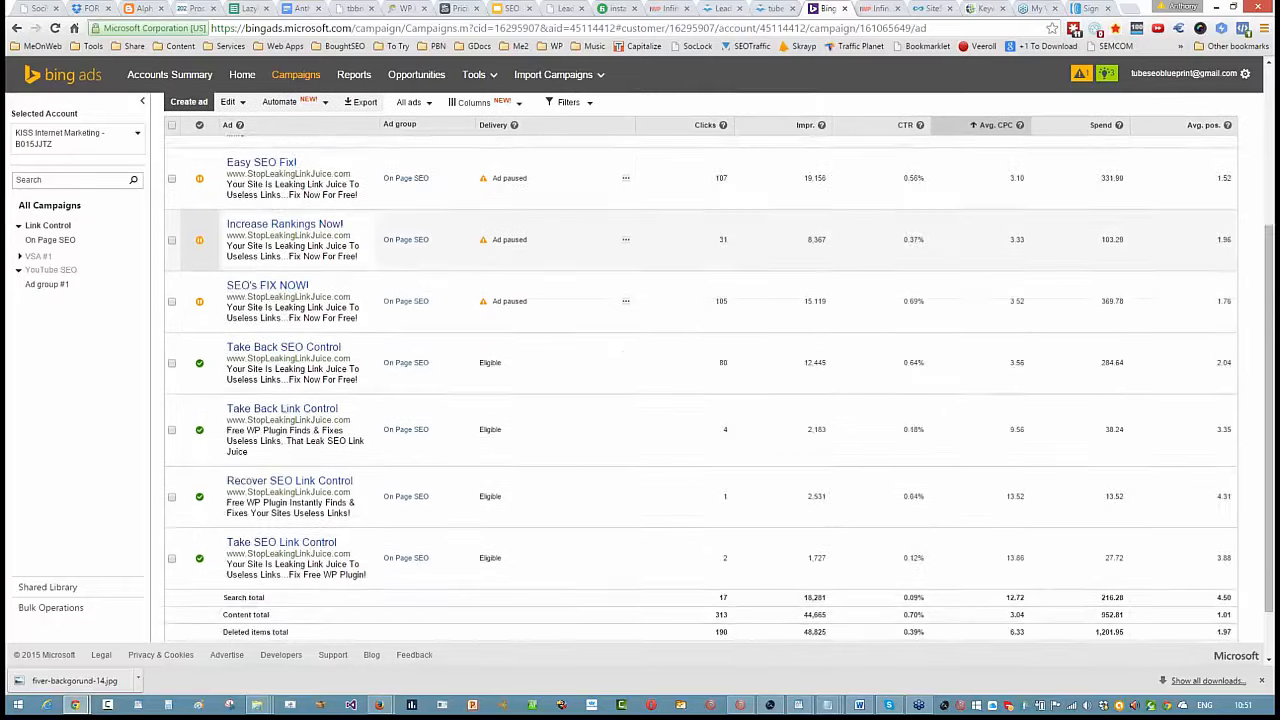
scroll(918, 236, "down", 1)
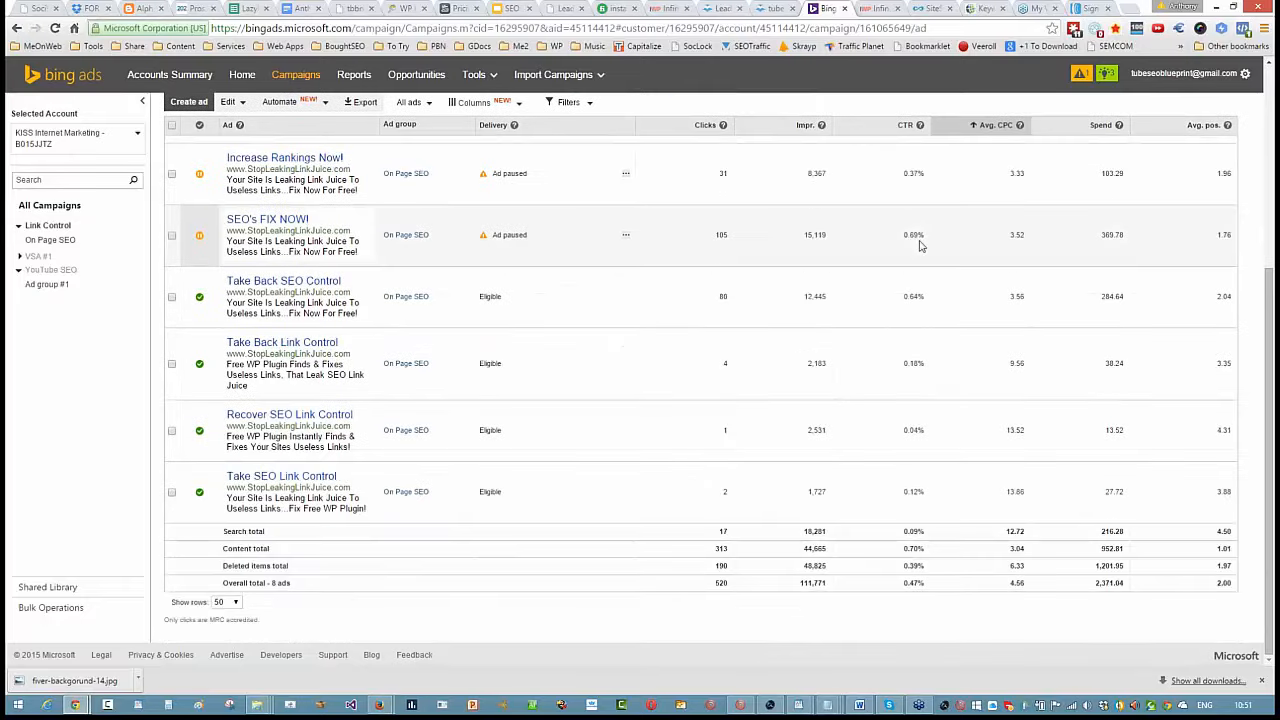
scroll(918, 246, "up", 4)
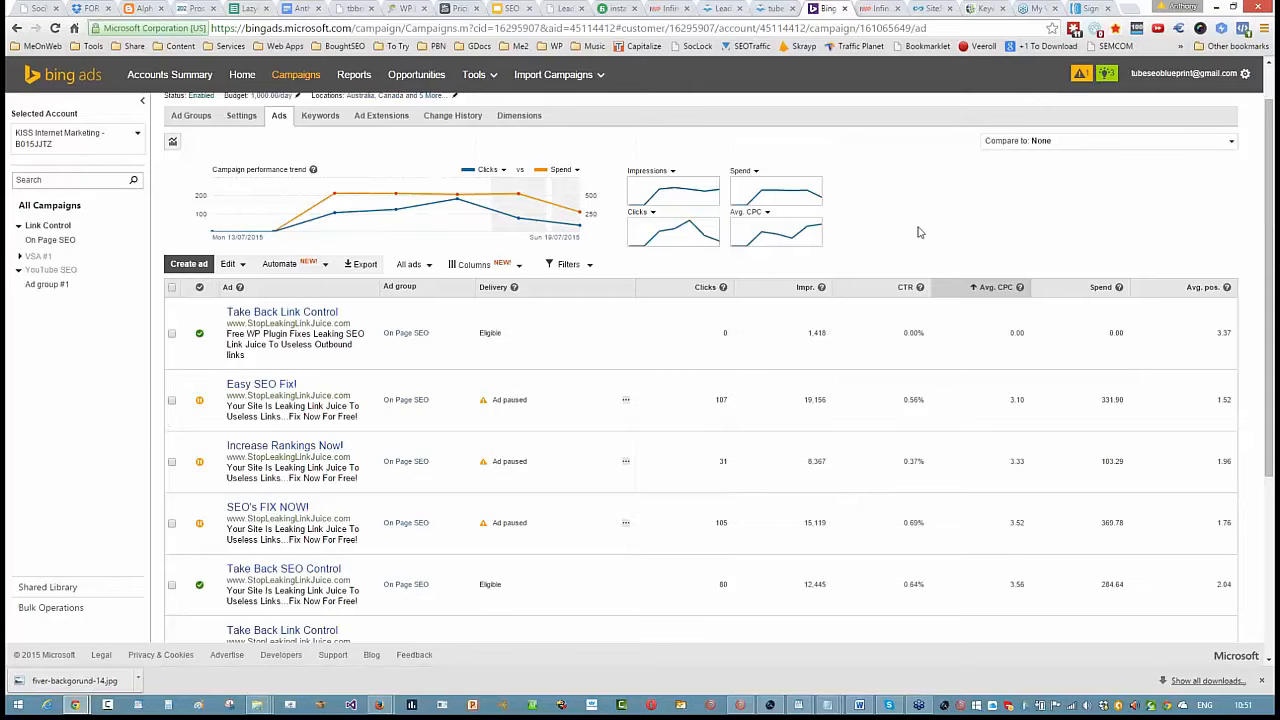
scroll(918, 232, "up", 1)
- Set the ads report's date range to the last 7 days and sort the ads by most clicks
left_click(1184, 122)
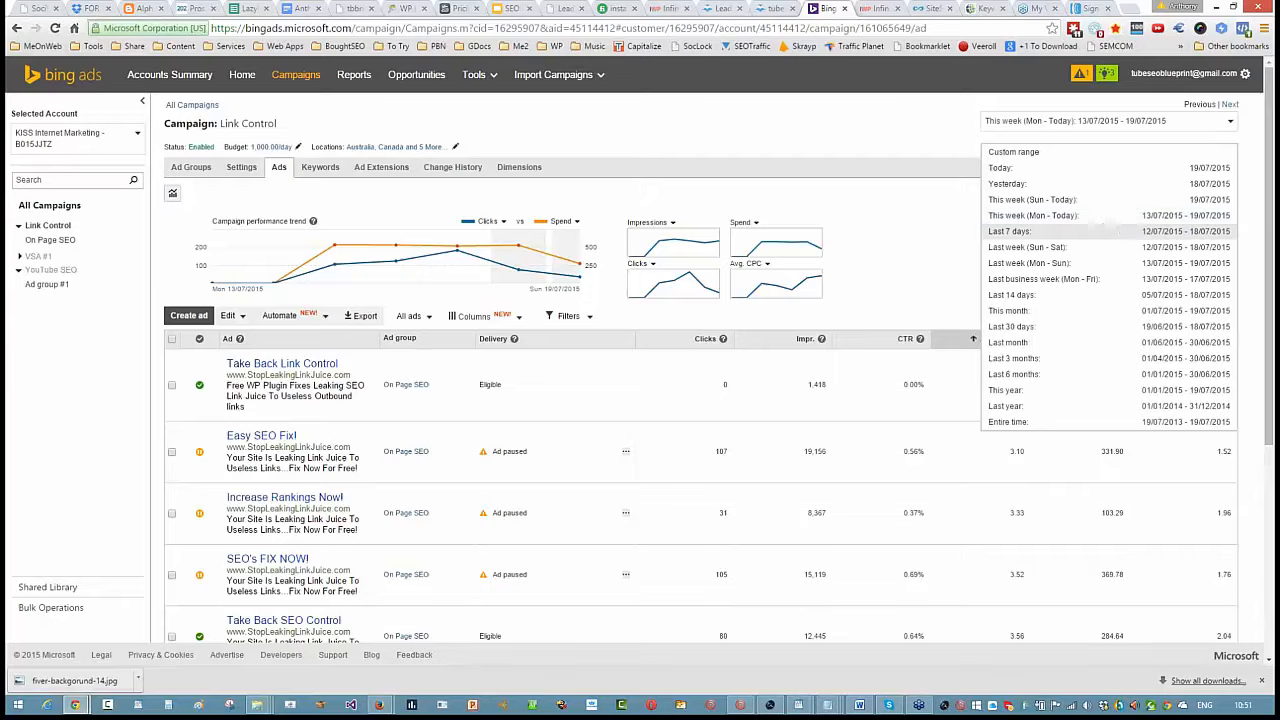
left_click(1100, 231)
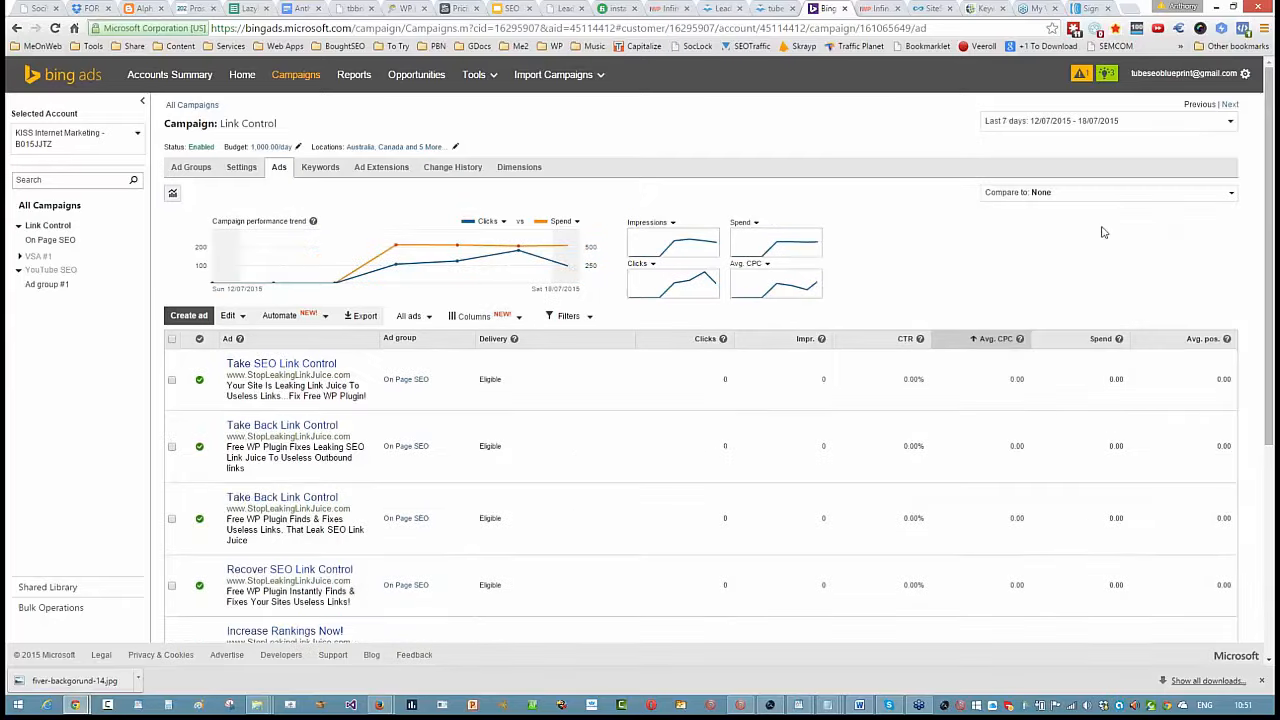
scroll(1103, 232, "down", 2)
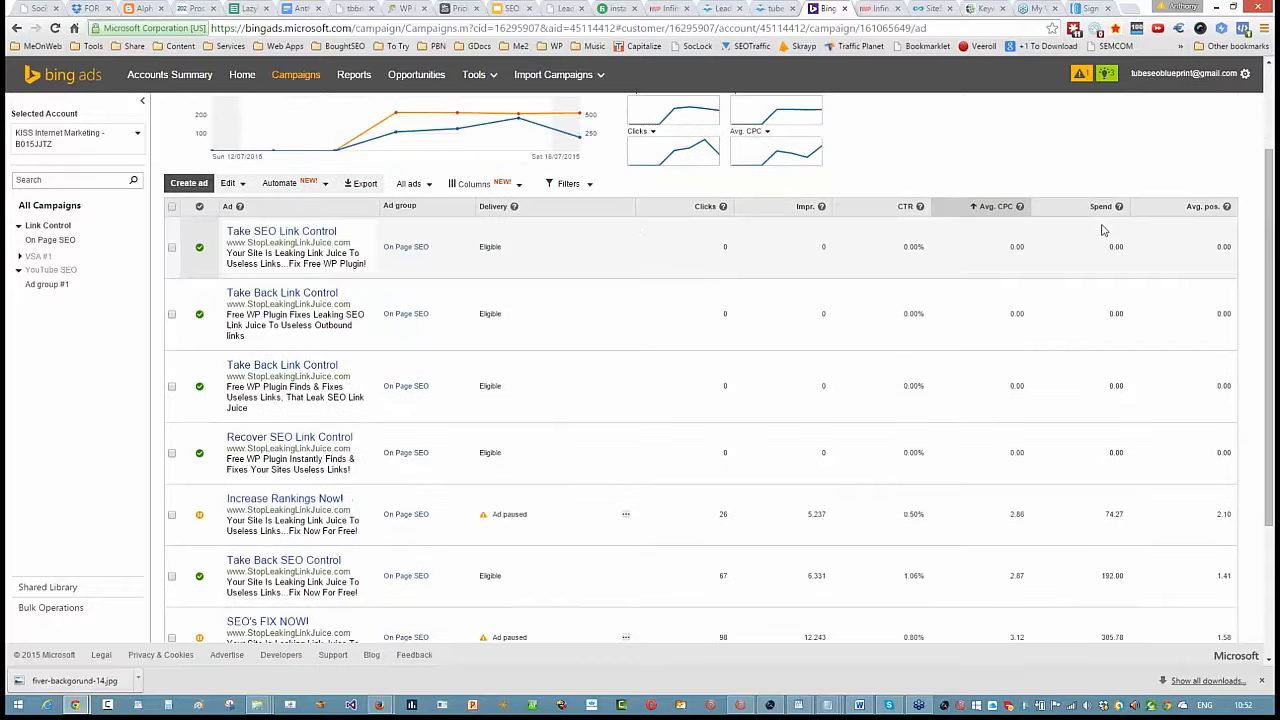
left_click(703, 207)
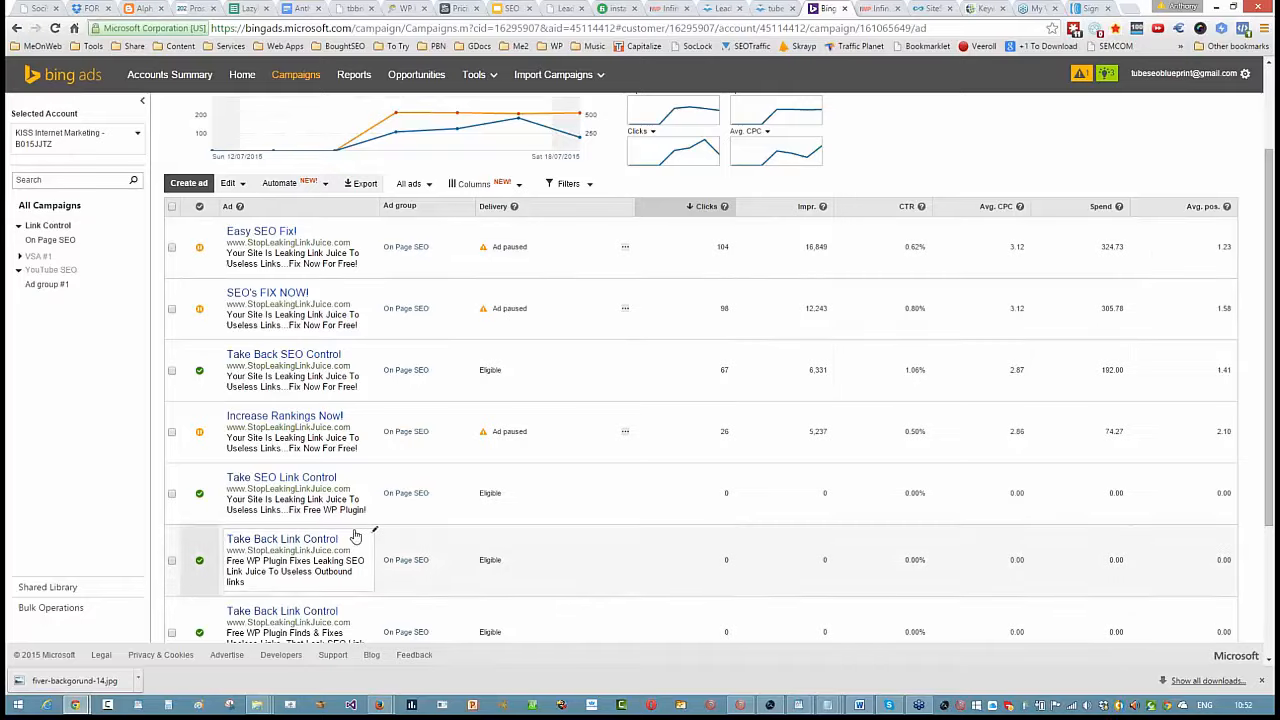
- Compare the ad texts with their clicks, impressions, CTR and average CPC for the last 7 days
scroll(352, 534, "down", 3)
scroll(352, 534, "up", 5)
scroll(323, 480, "down", 4)
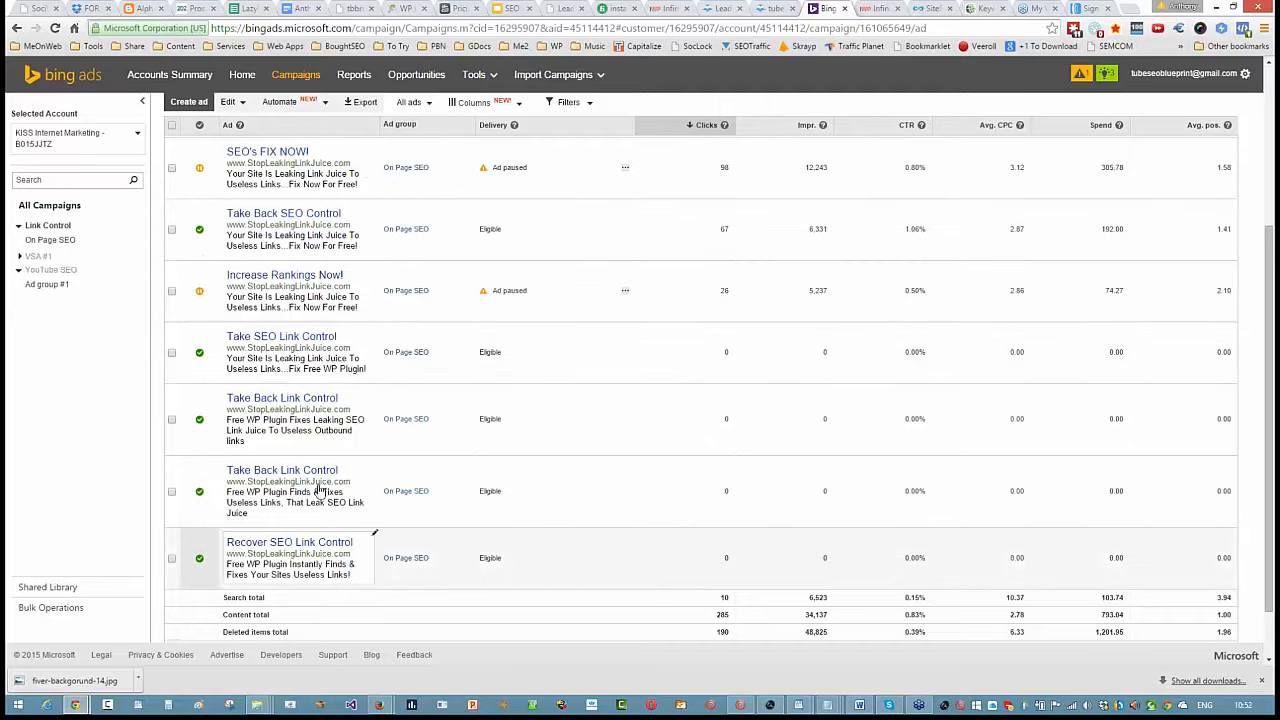
scroll(572, 445, "up", 3)
scroll(573, 447, "down", 2)
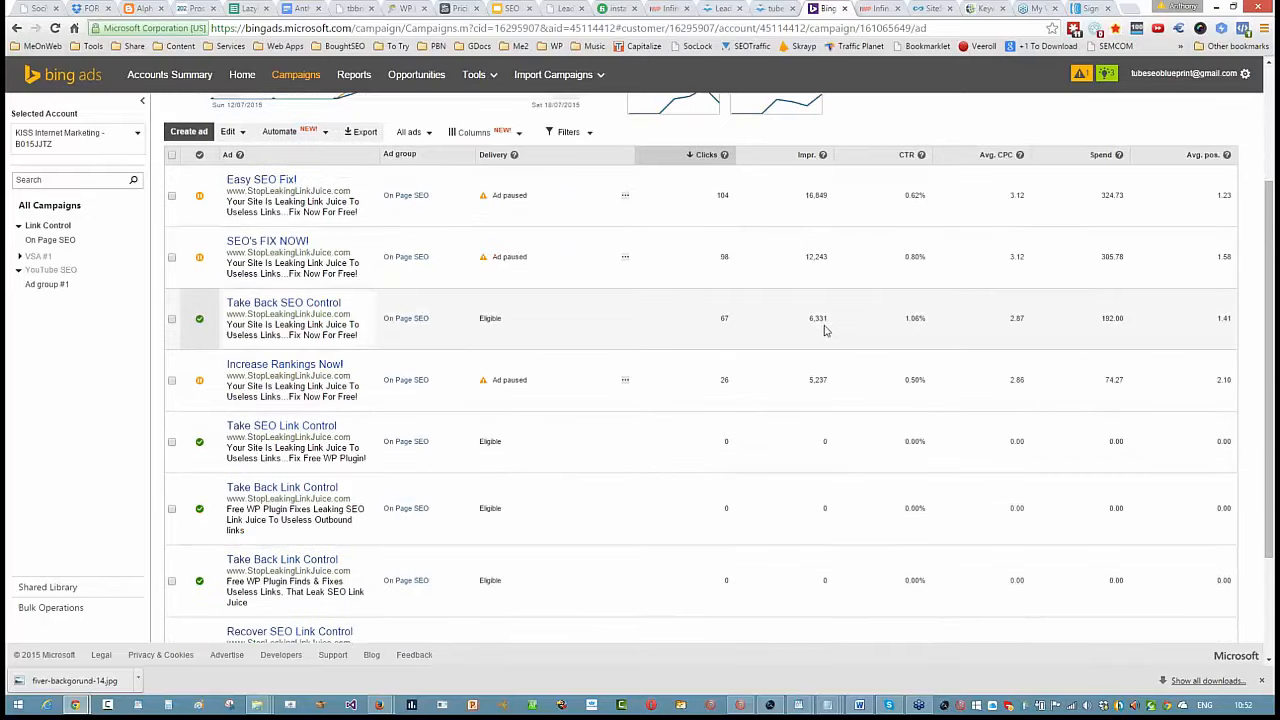
scroll(826, 330, "up", 1)
scroll(830, 325, "down", 1)
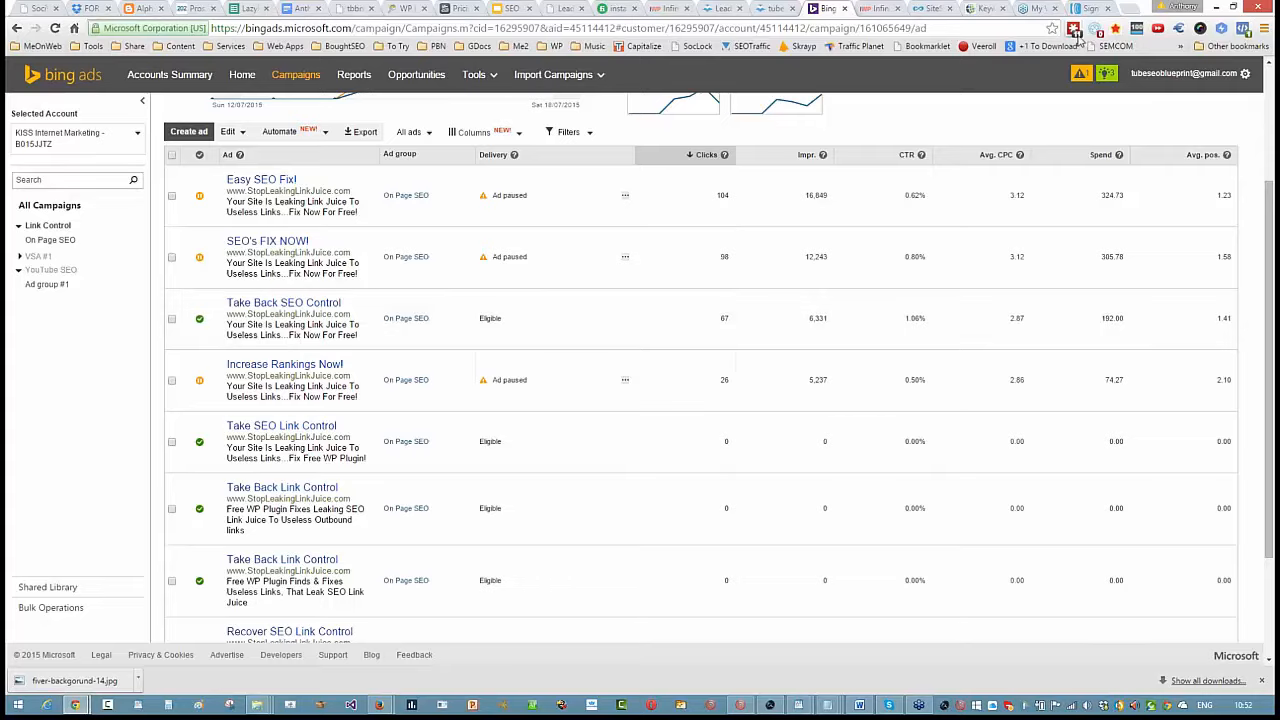
- Convert 2.87 Thai Baht into US dollars with the browser's currency converter, and close the converter
left_click(1178, 28)
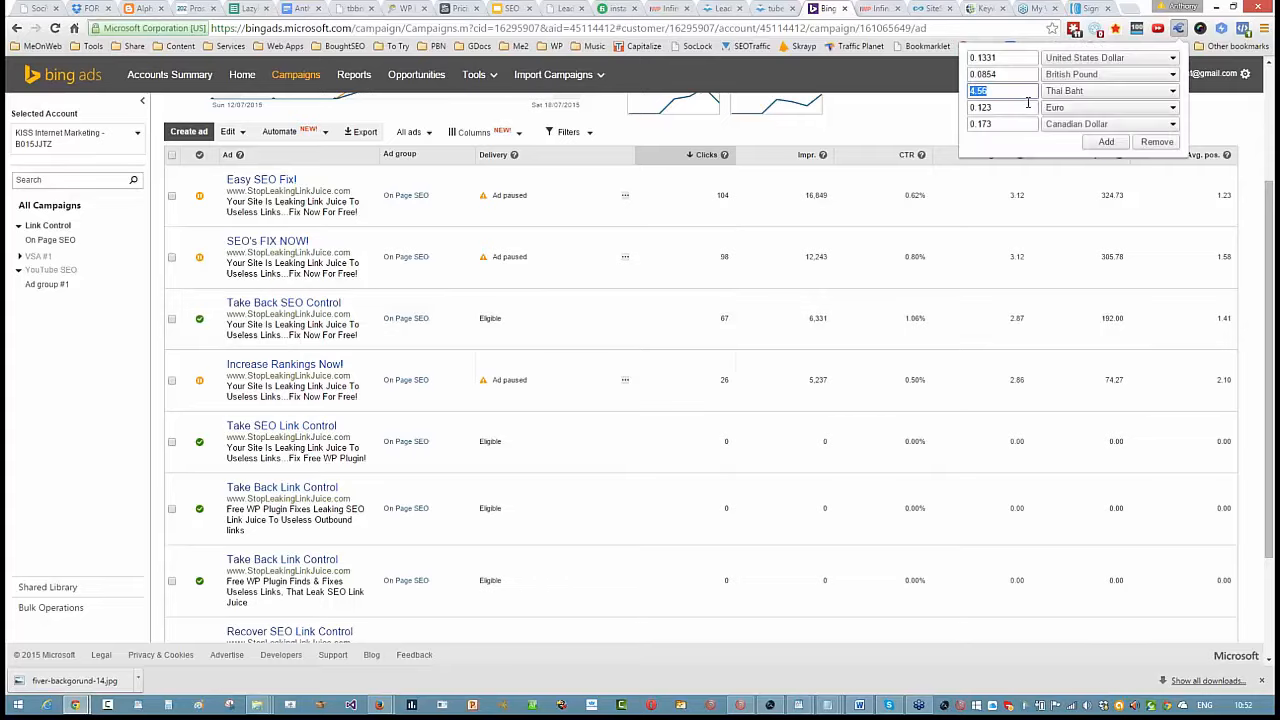
type("2.87")
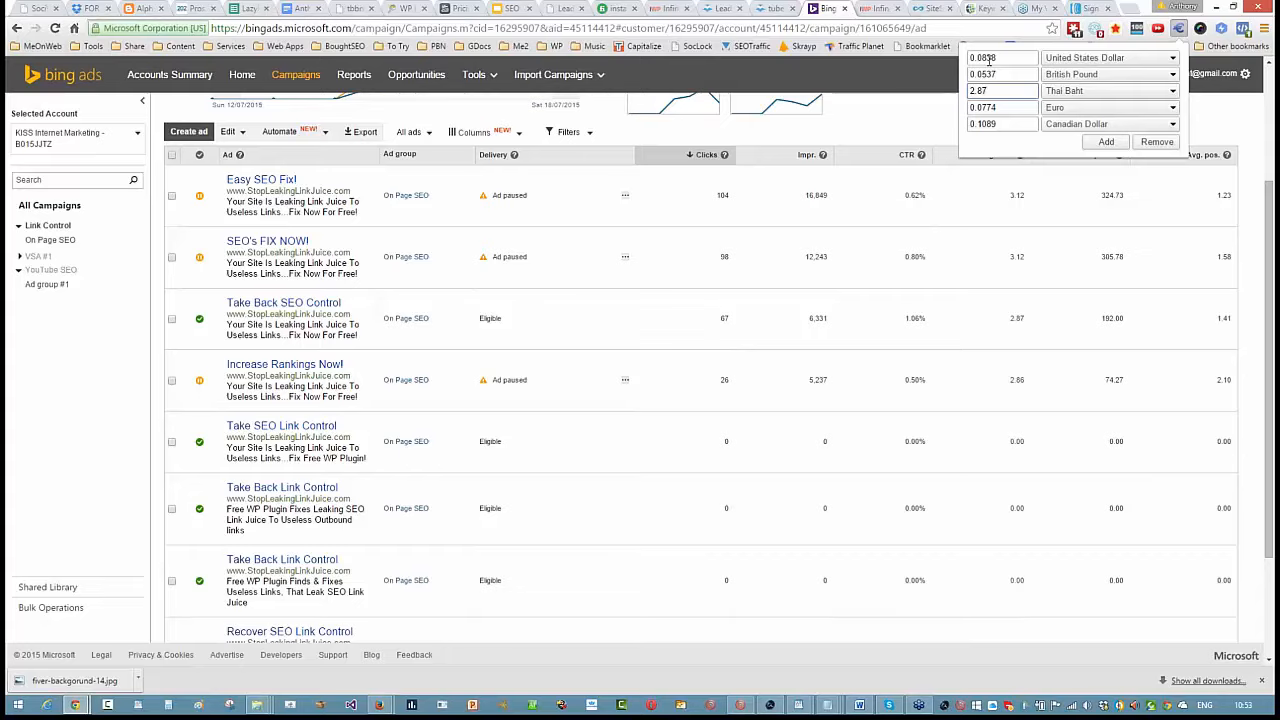
left_click(931, 107)
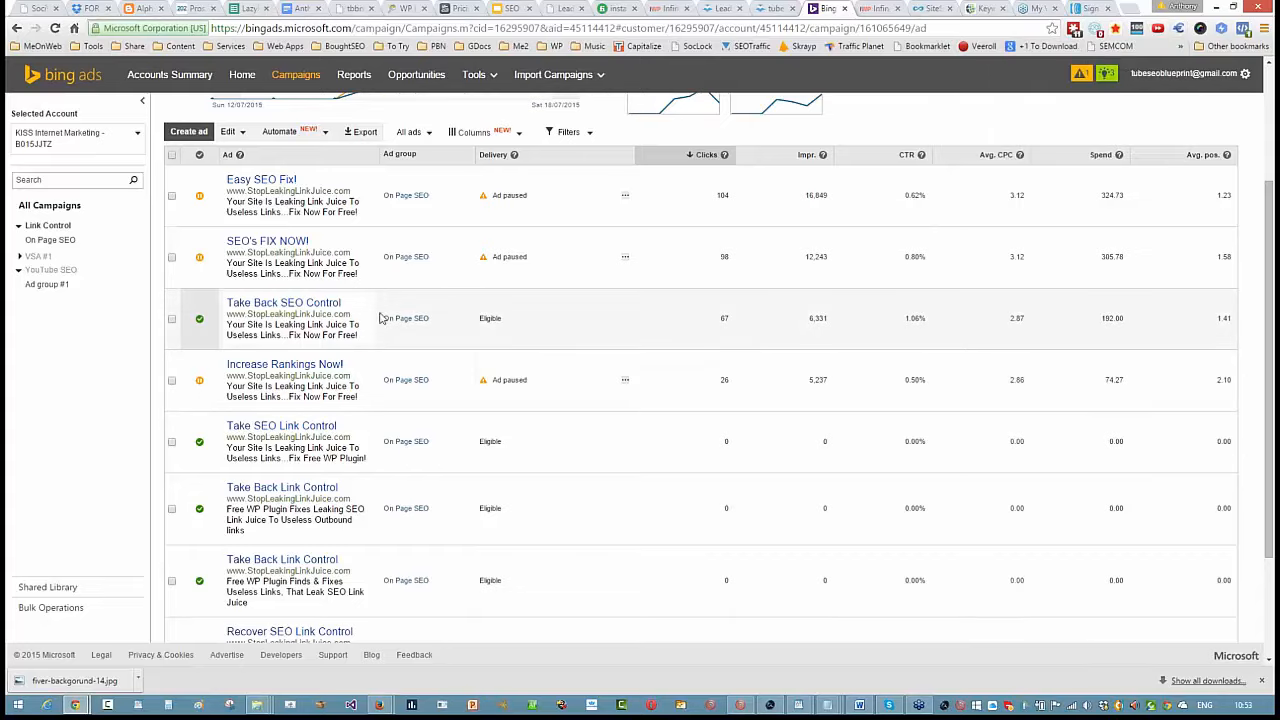
- Select the "Take Back SEO Control" ad and examine its performance against the other ads and the campaign trend
left_click(171, 319)
scroll(1108, 312, "up", 1)
scroll(1108, 312, "down", 2)
scroll(1103, 318, "up", 1)
scroll(430, 330, "down", 2)
scroll(437, 343, "up", 4)
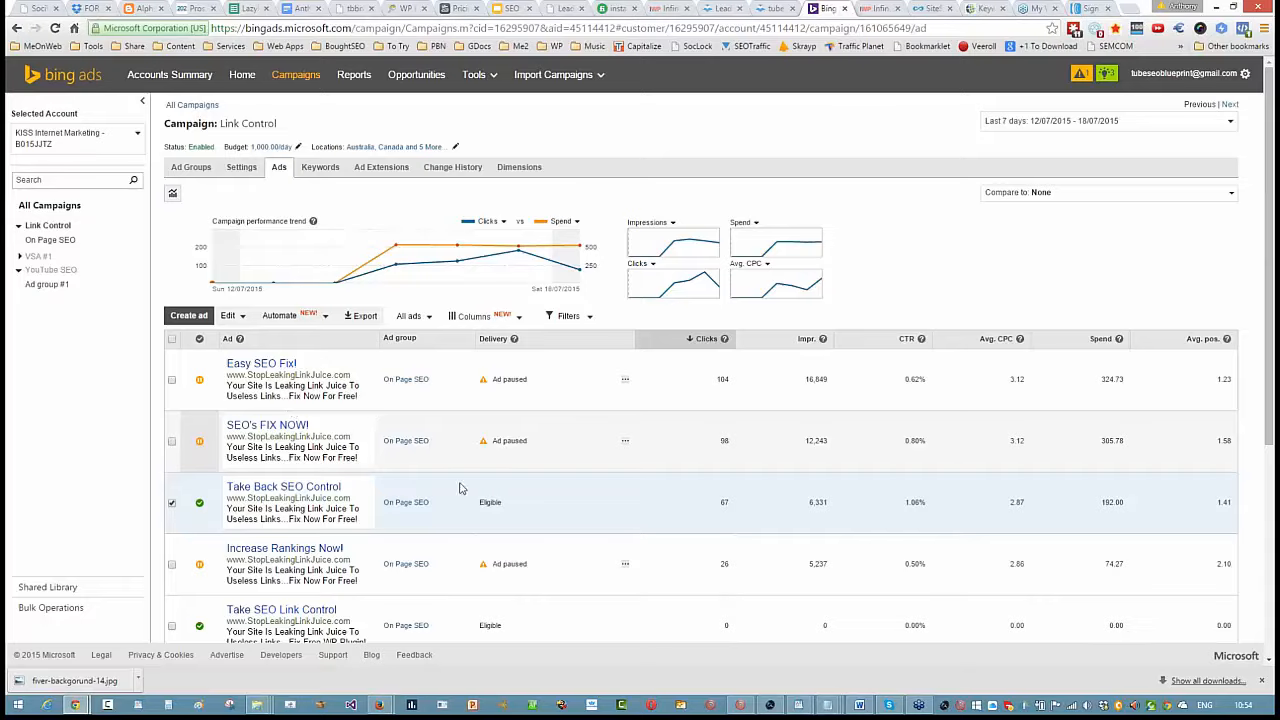
scroll(457, 486, "down", 2)
scroll(371, 566, "down", 2)
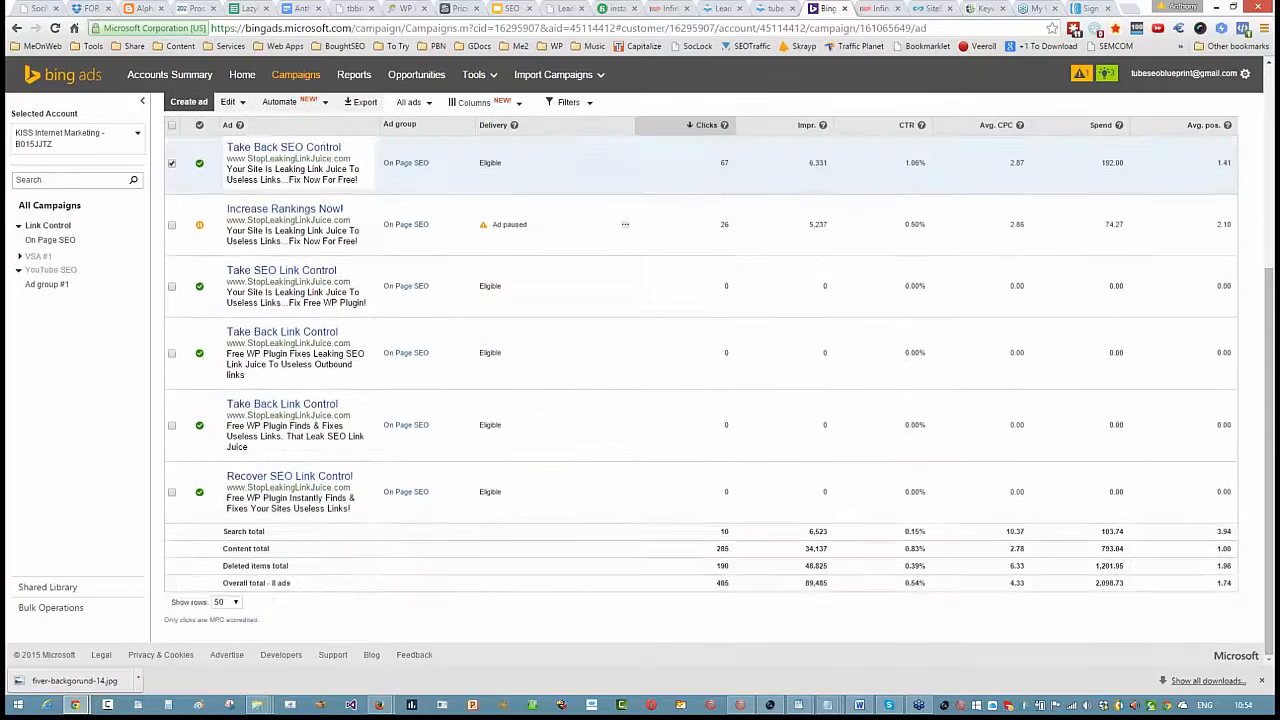
scroll(371, 557, "up", 4)
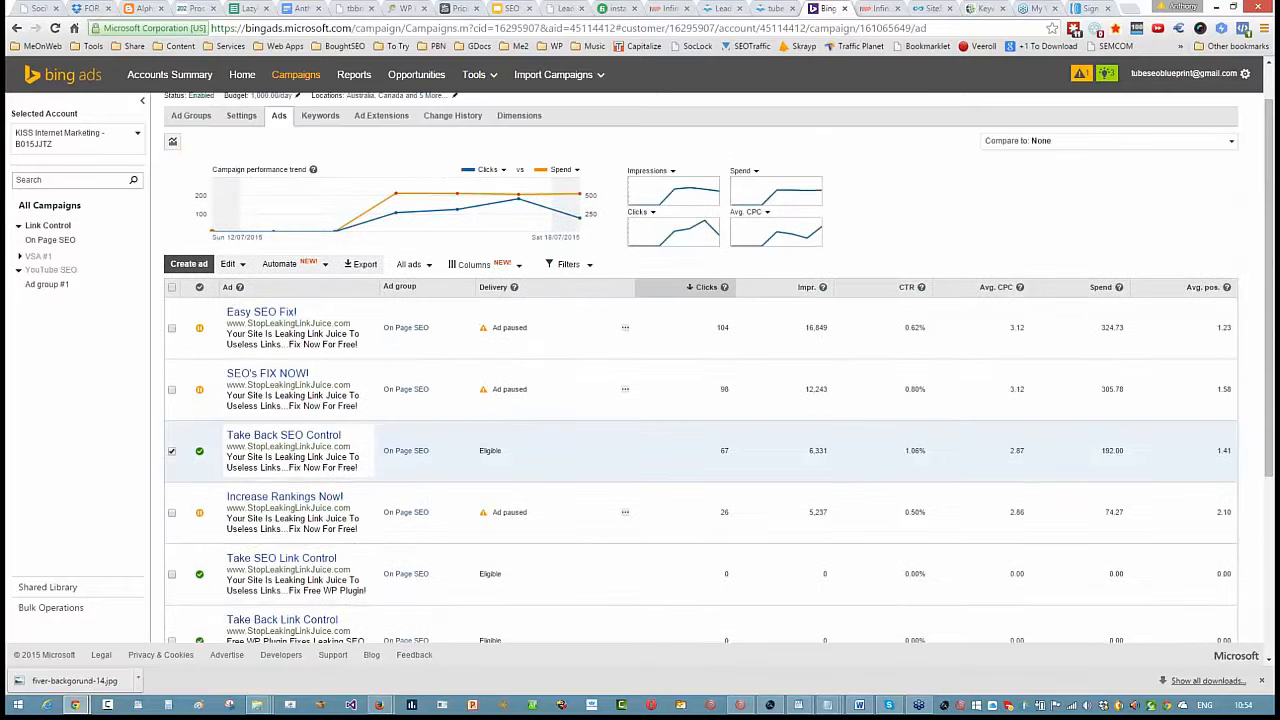
scroll(968, 157, "up", 1)
- Switch to SiteScout's audiences and refresh the audience list for the last 30 days
left_click(928, 9)
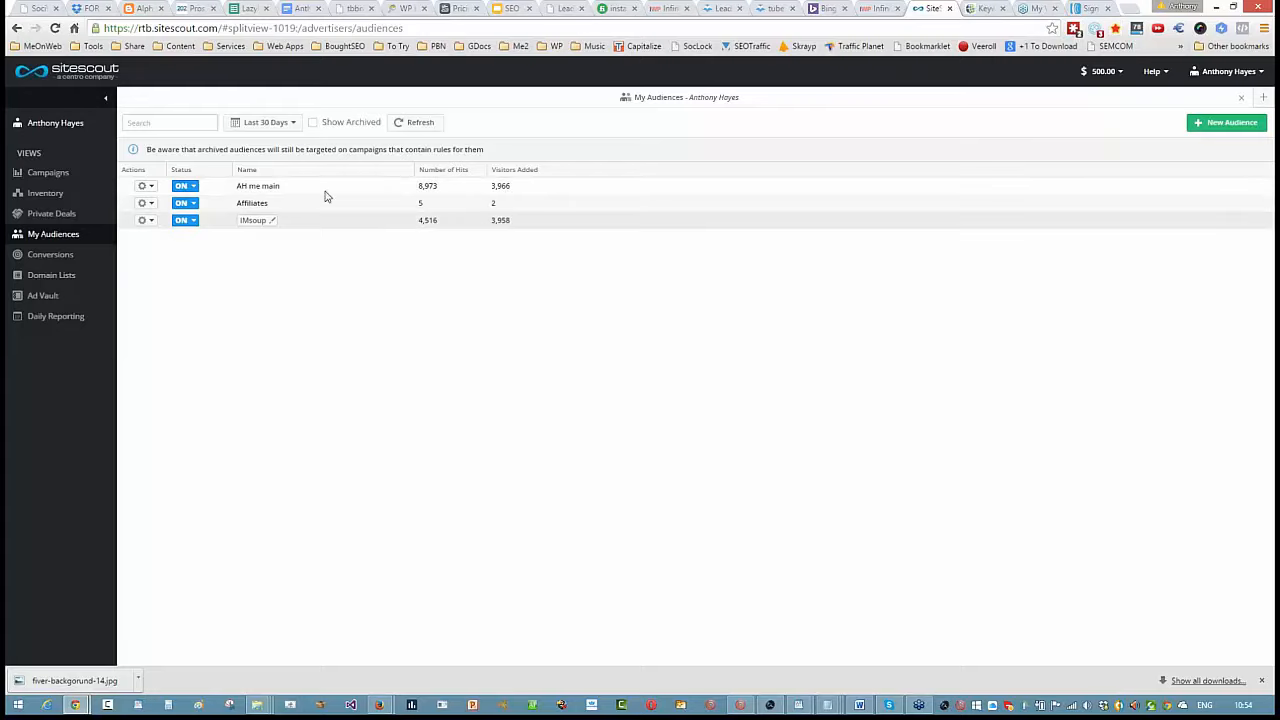
left_click(418, 124)
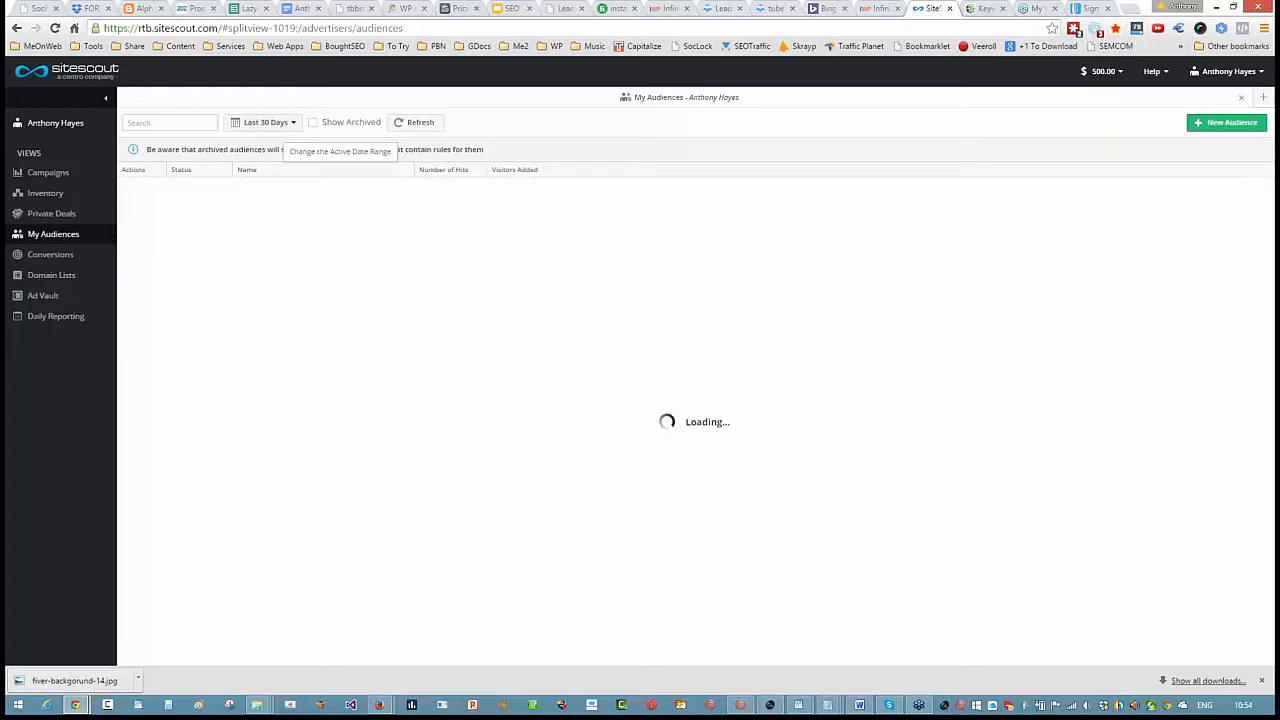